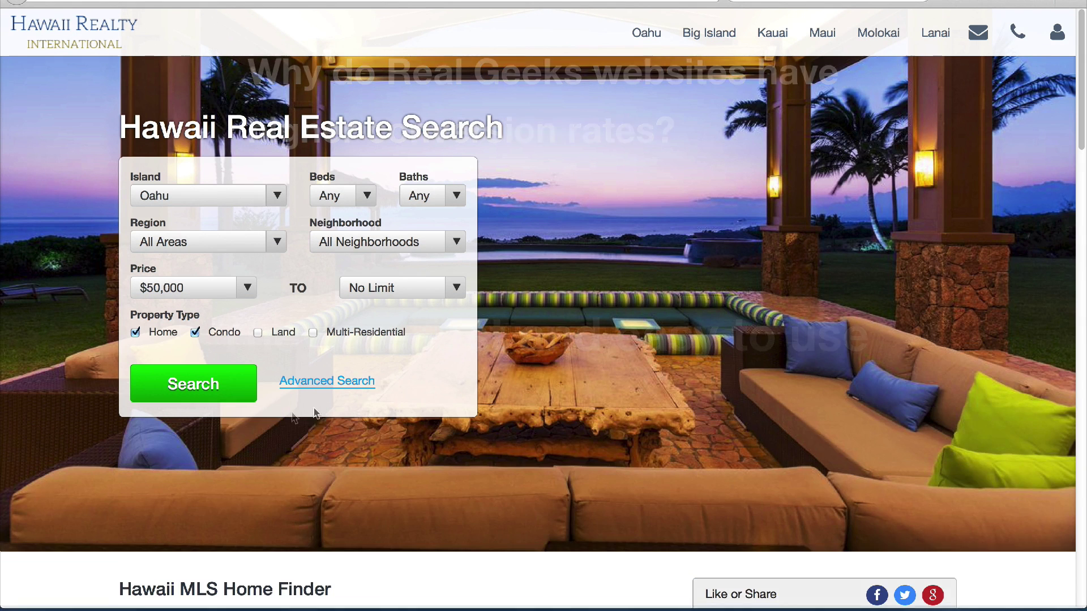
Limit the Oahu property search to the Kailua region and run it
click(270, 242)
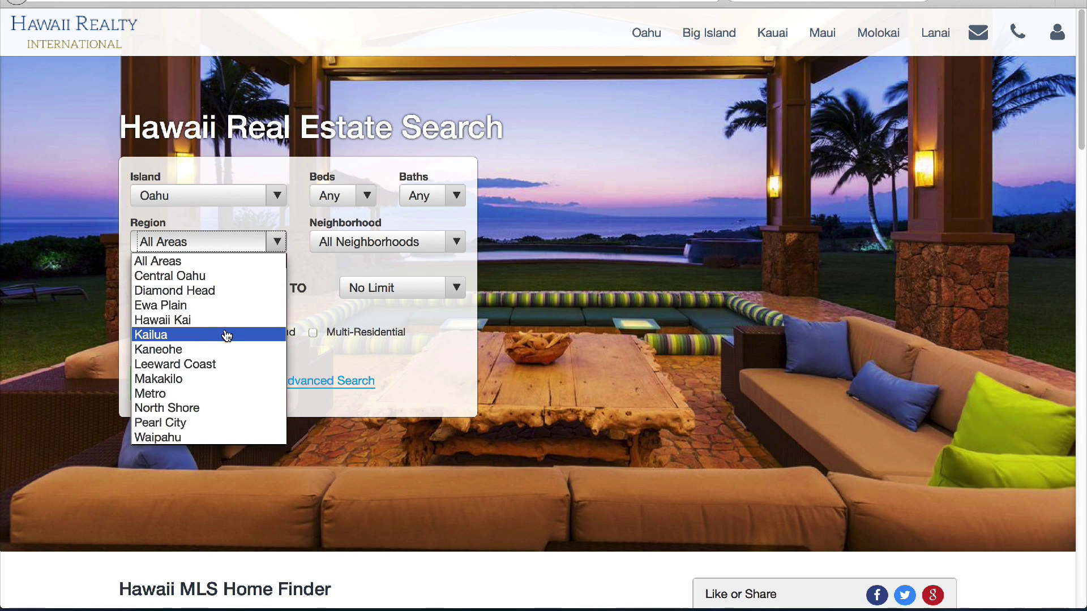
click(224, 334)
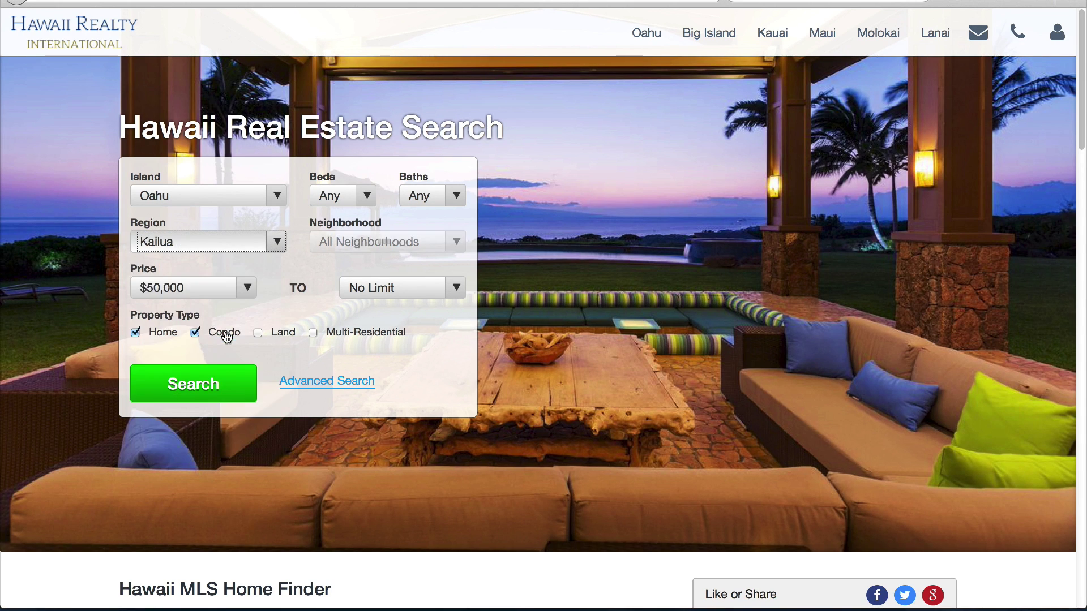
click(212, 386)
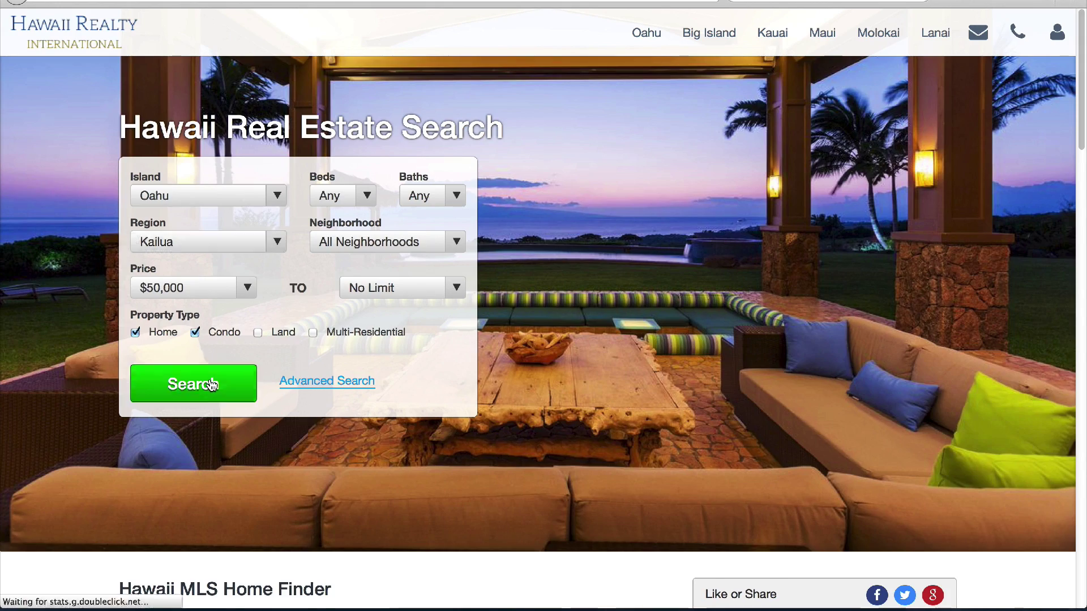
scroll(284, 338, down, 3)
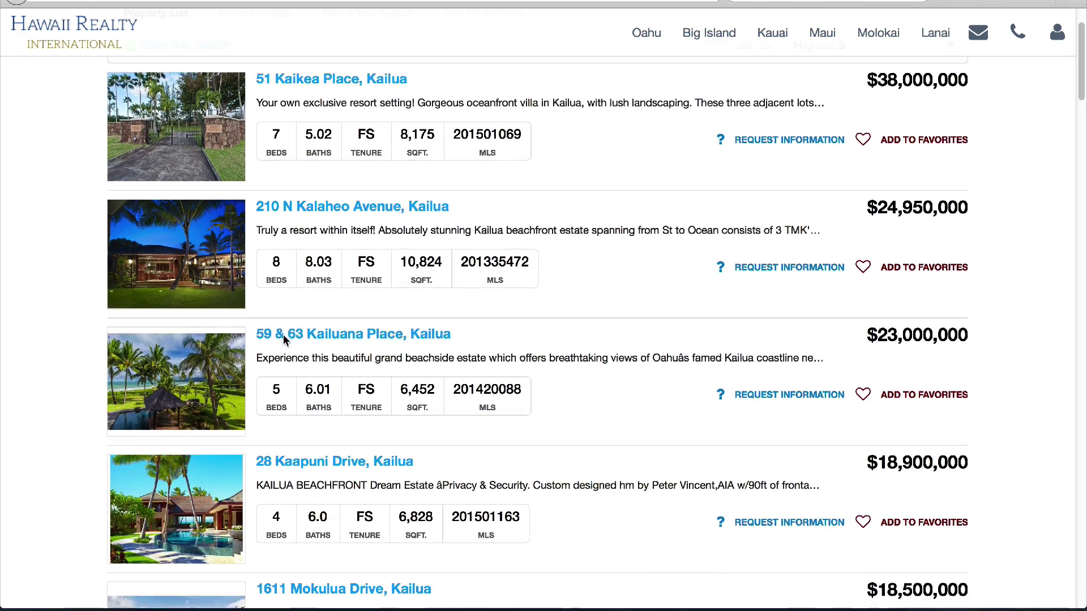
scroll(285, 339, down, 2)
scroll(283, 340, down, 1)
scroll(281, 338, down, 2)
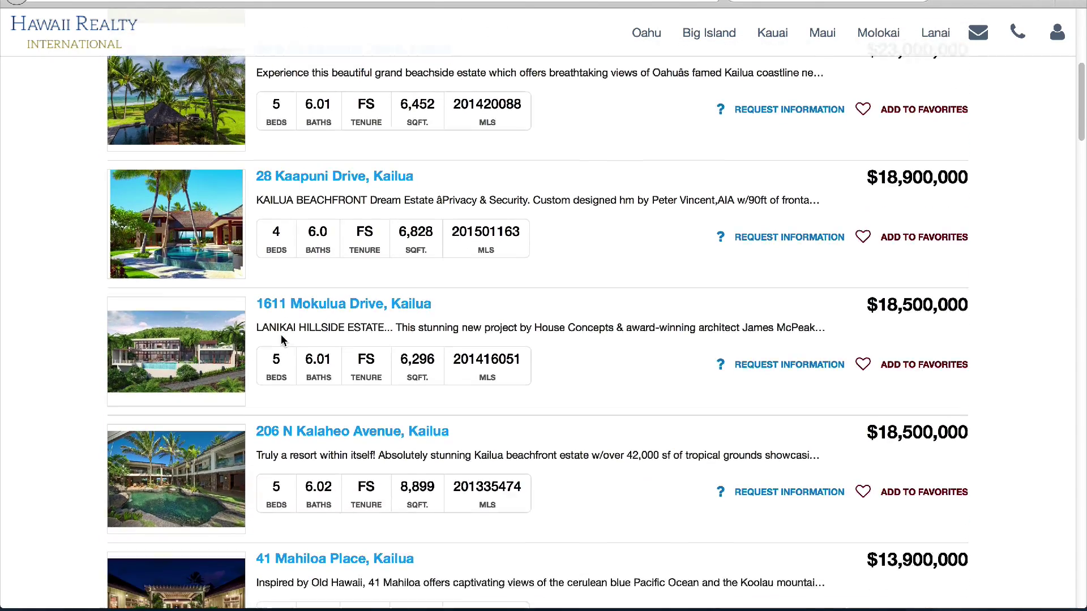
scroll(281, 335, down, 3)
click(298, 229)
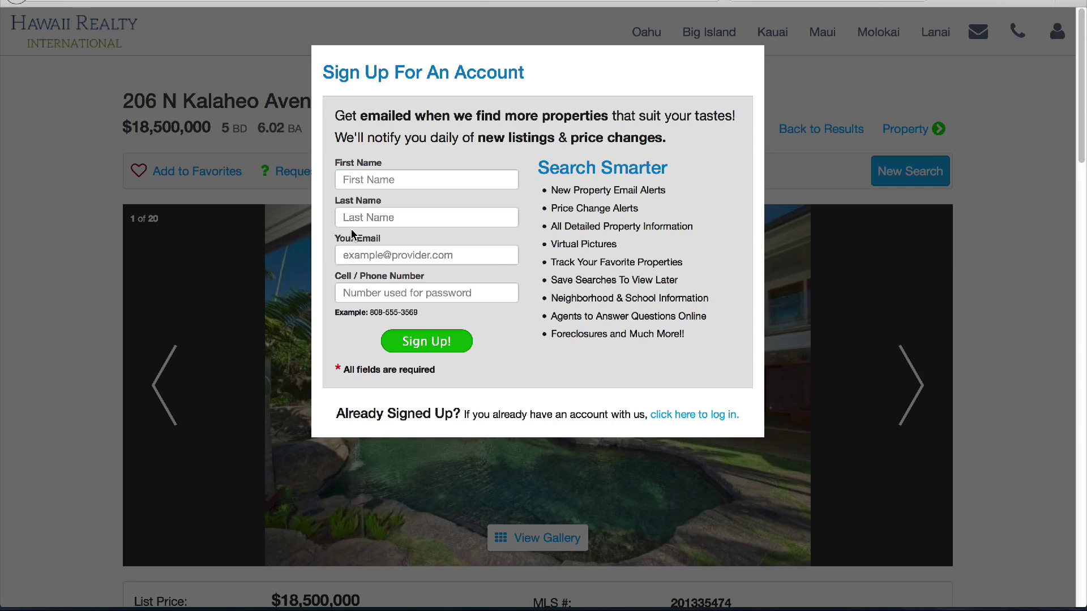
Fill in the visitor's first name, last name and e-mail address in the sign-up form
click(390, 187)
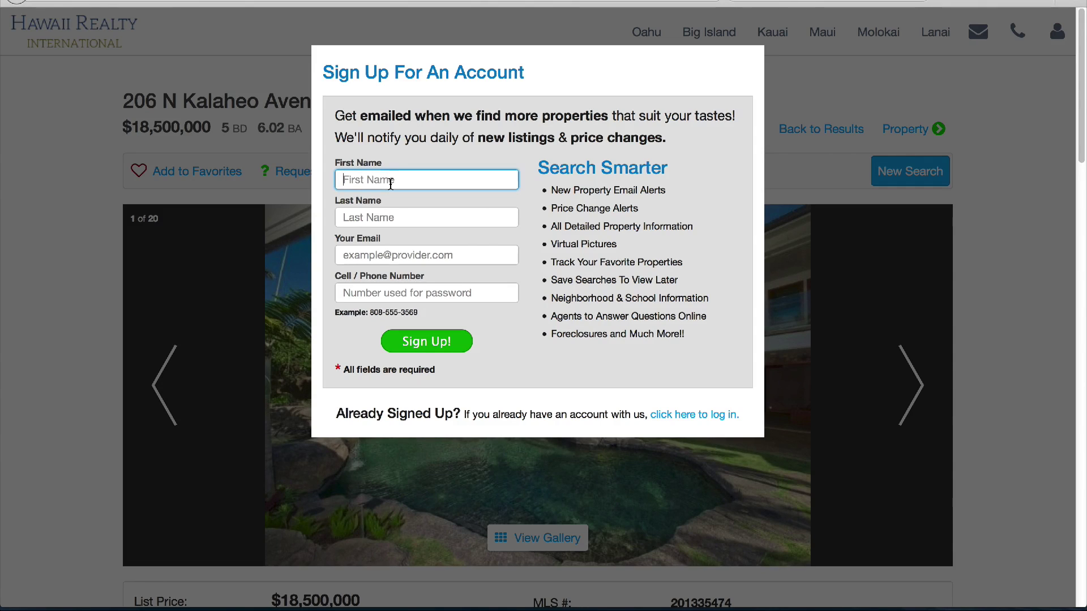
key(Tab)
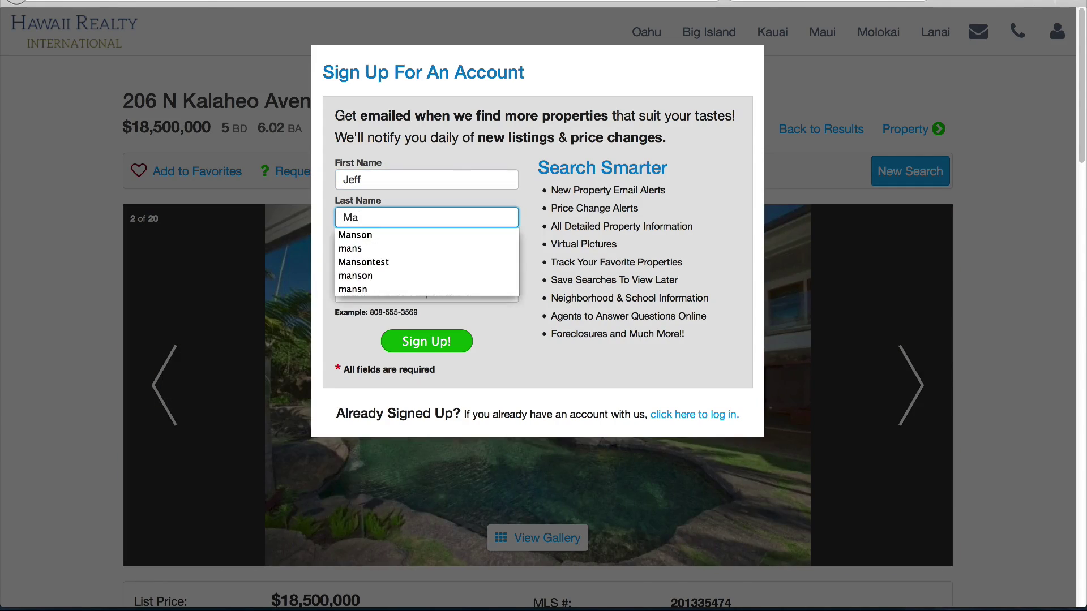
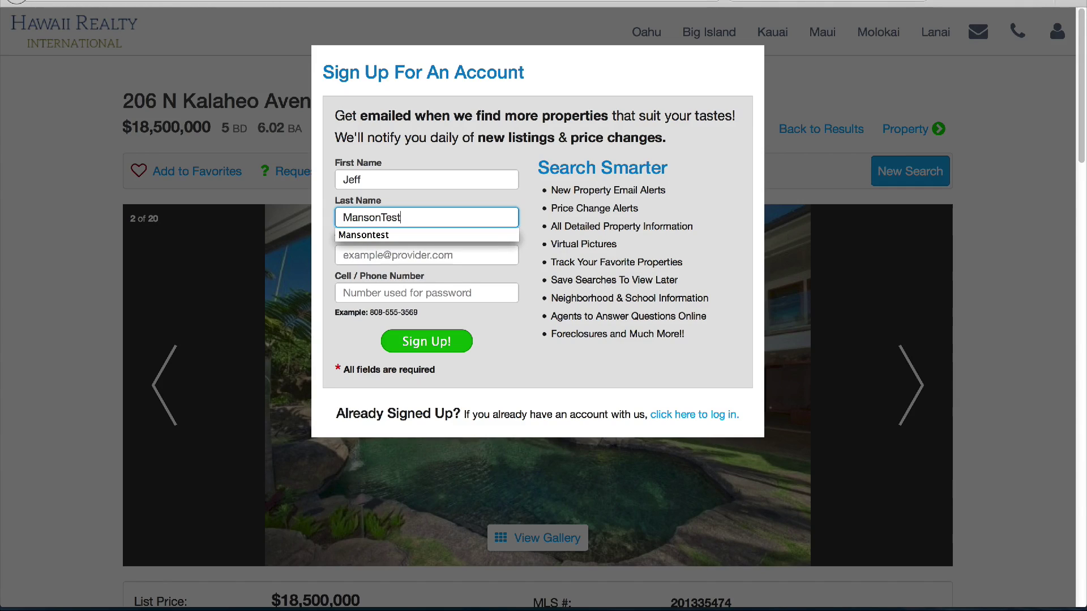
key(Tab)
text(b)
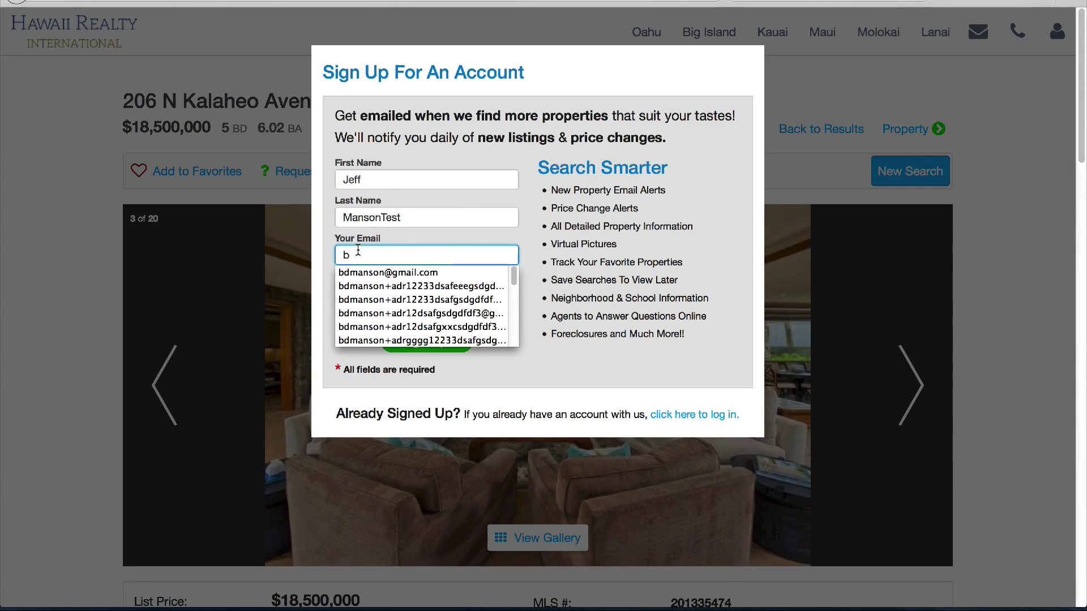
click(402, 286)
click(402, 256)
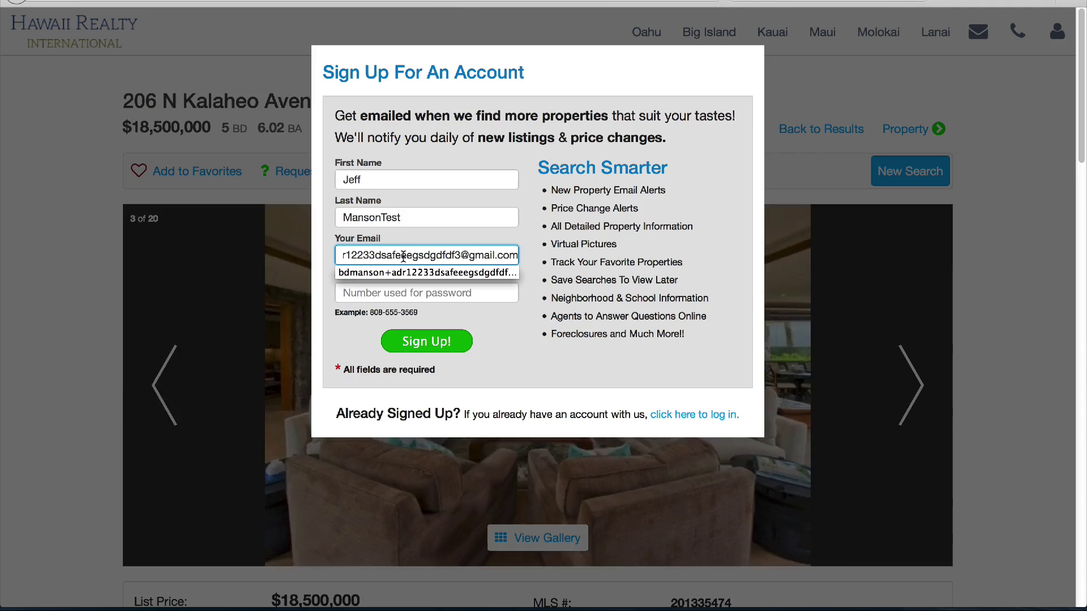
text(ee33)
Enter the visitor's phone number, submit the sign-up and close the thanks box
click(404, 289)
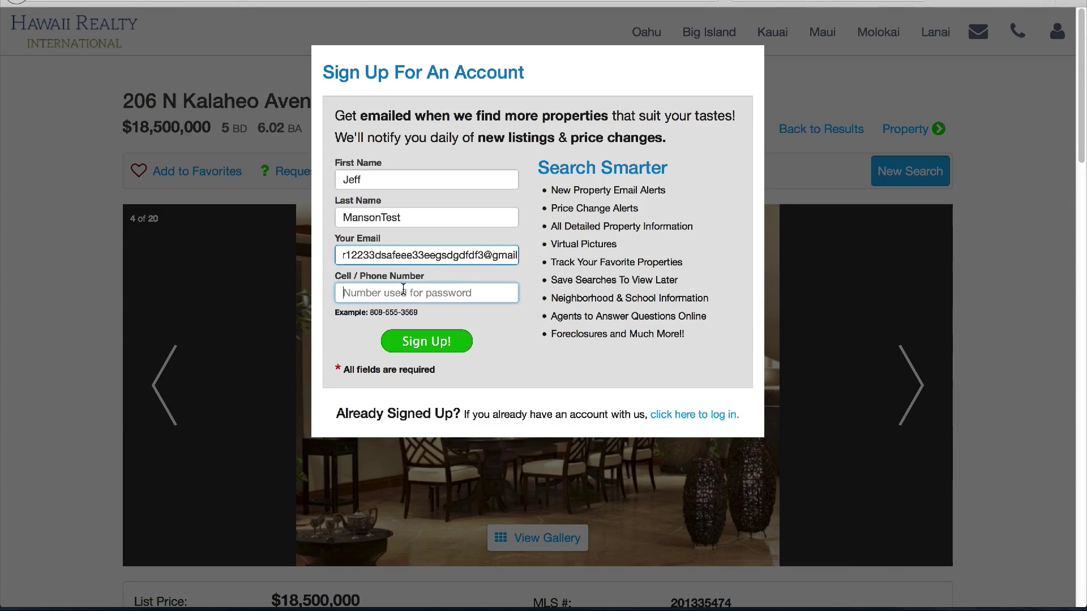
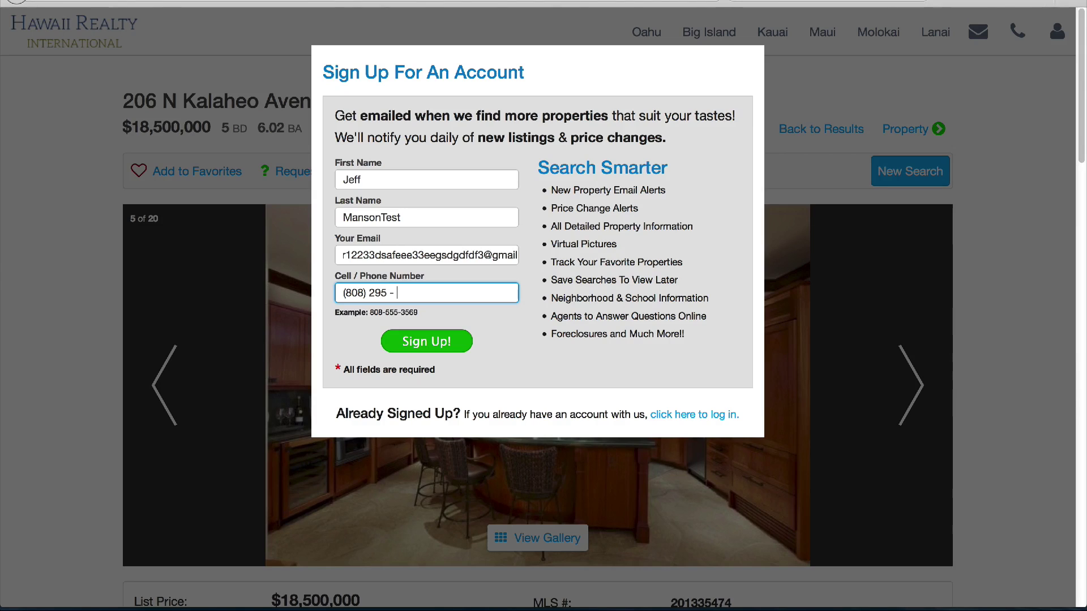
click(429, 343)
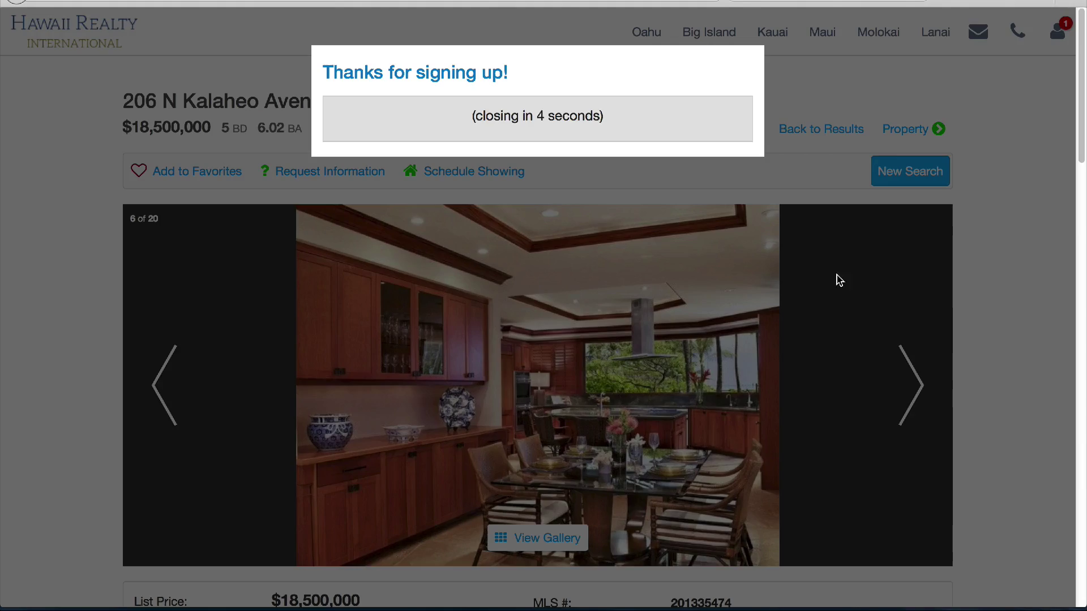
click(831, 108)
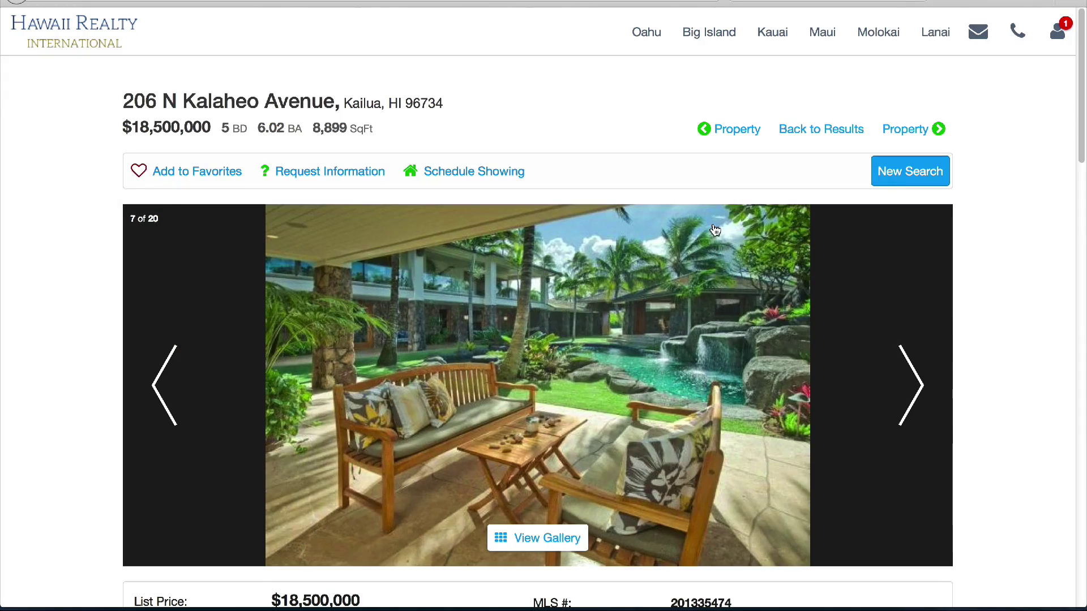
scroll(713, 230, down, 2)
scroll(713, 229, down, 10)
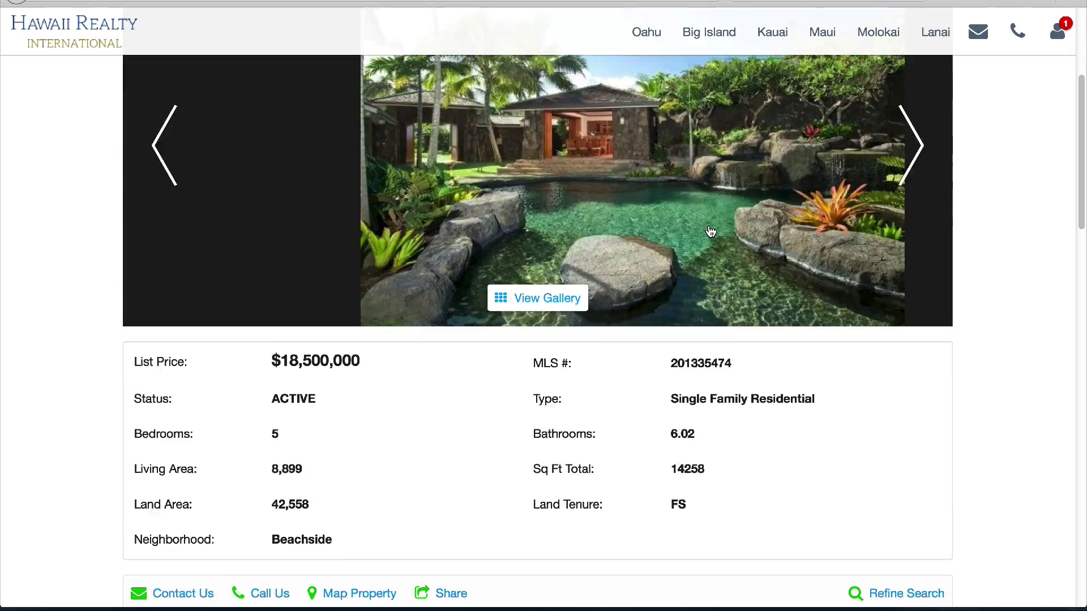
scroll(698, 228, down, 8)
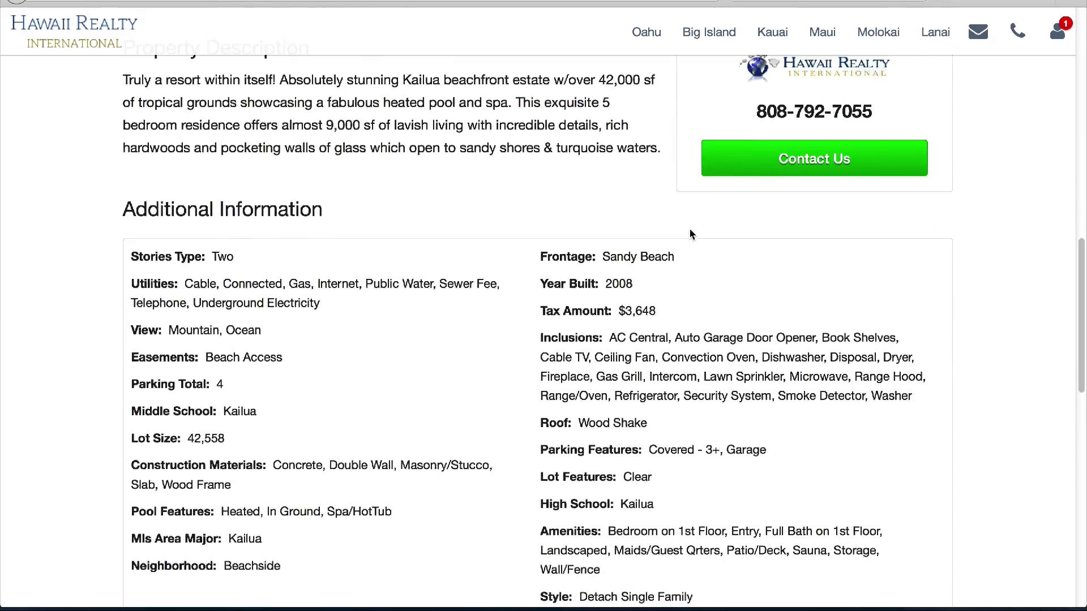
scroll(686, 236, down, 3)
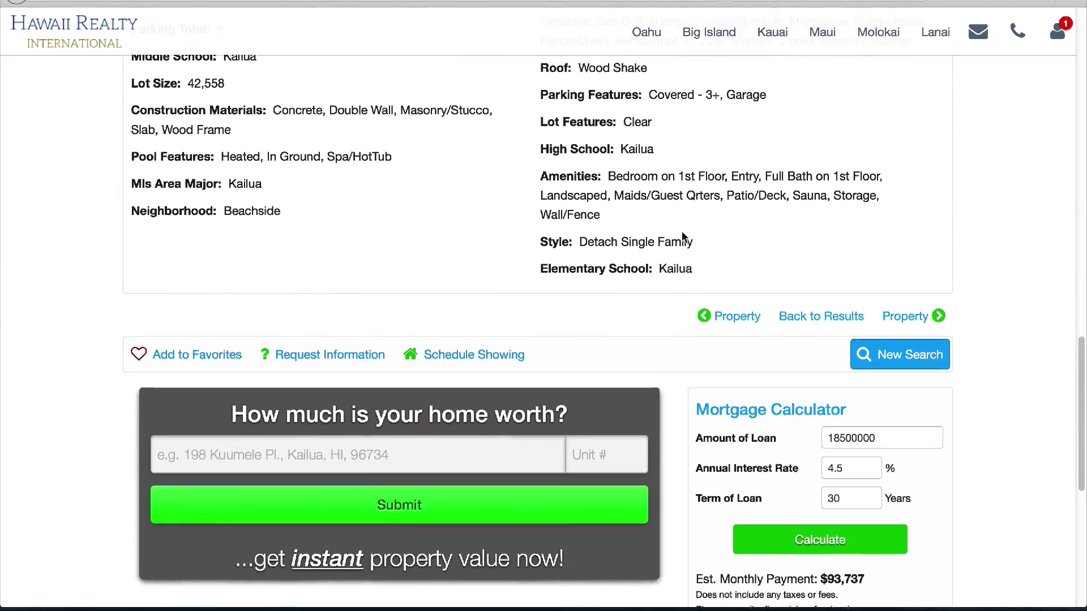
scroll(684, 238, down, 3)
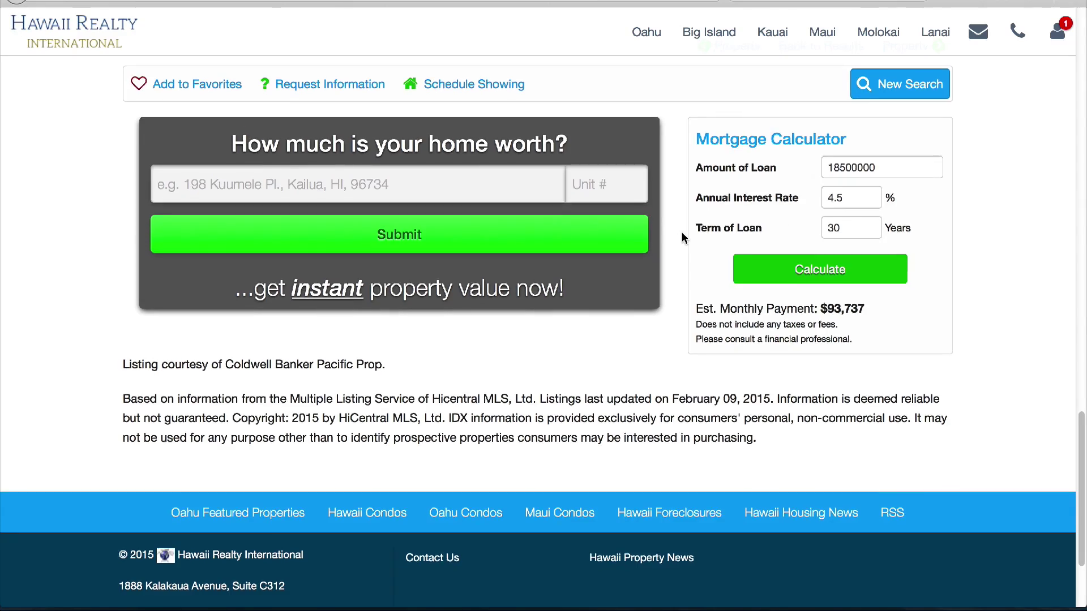
scroll(683, 238, up, 20)
scroll(685, 238, up, 4)
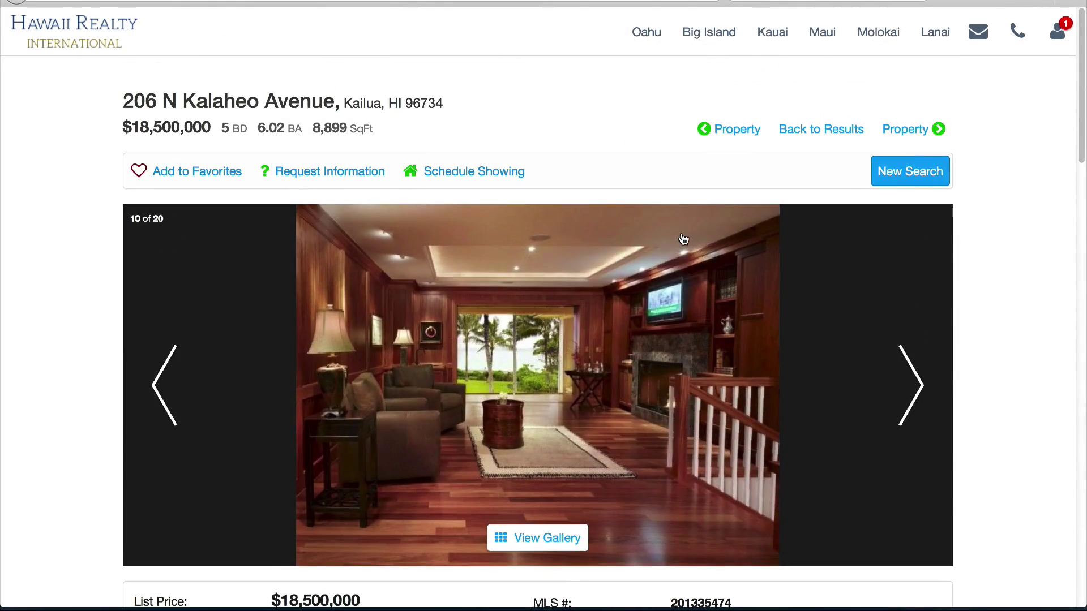
click(222, 172)
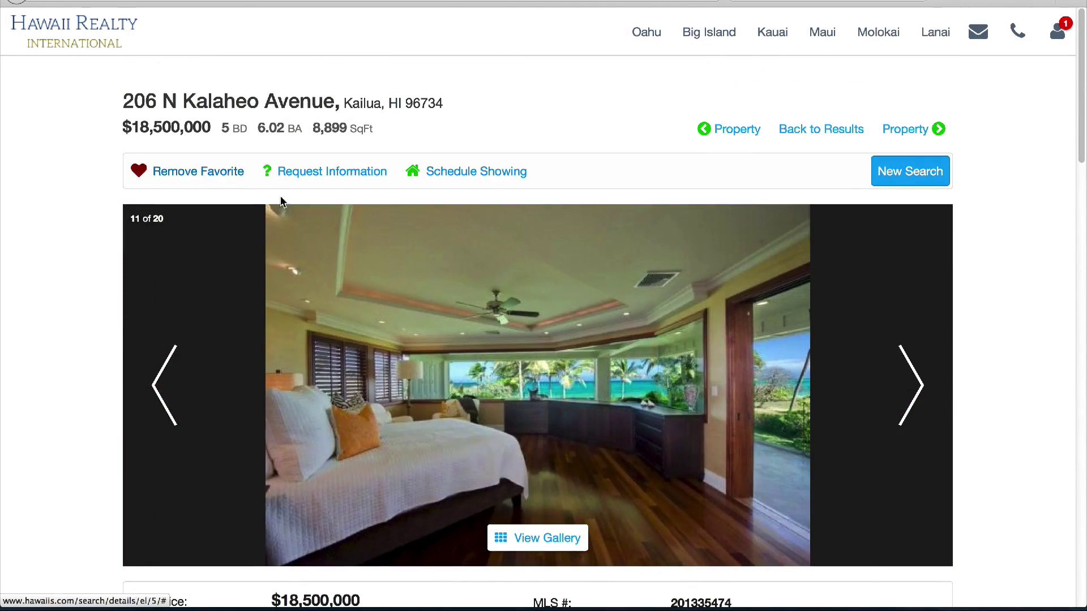
Browse the listing's photo gallery, close it, and start a showing request
click(537, 535)
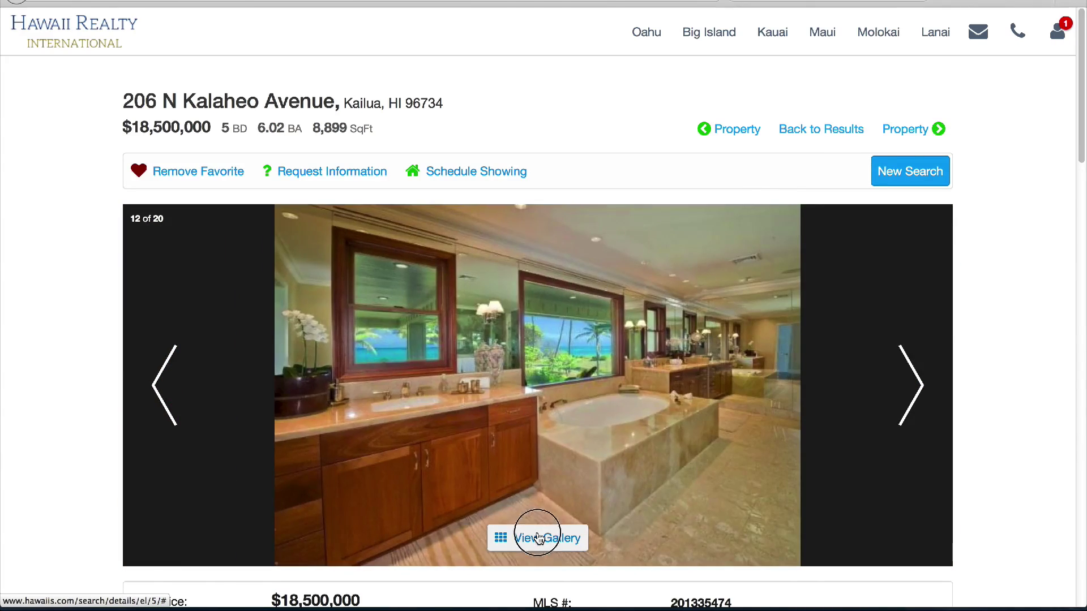
scroll(850, 371, down, 15)
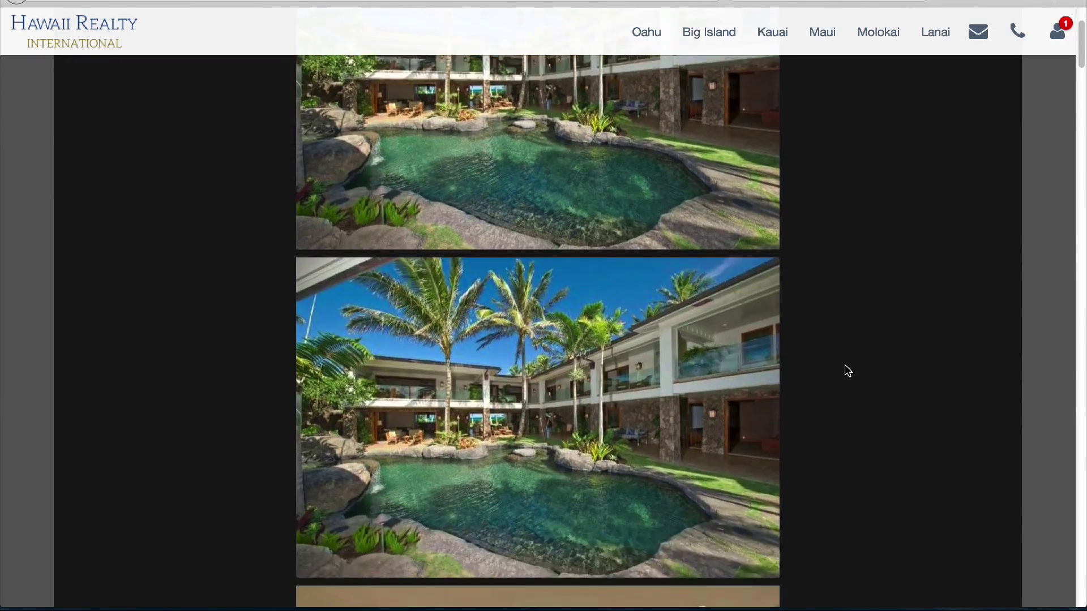
scroll(845, 376, down, 20)
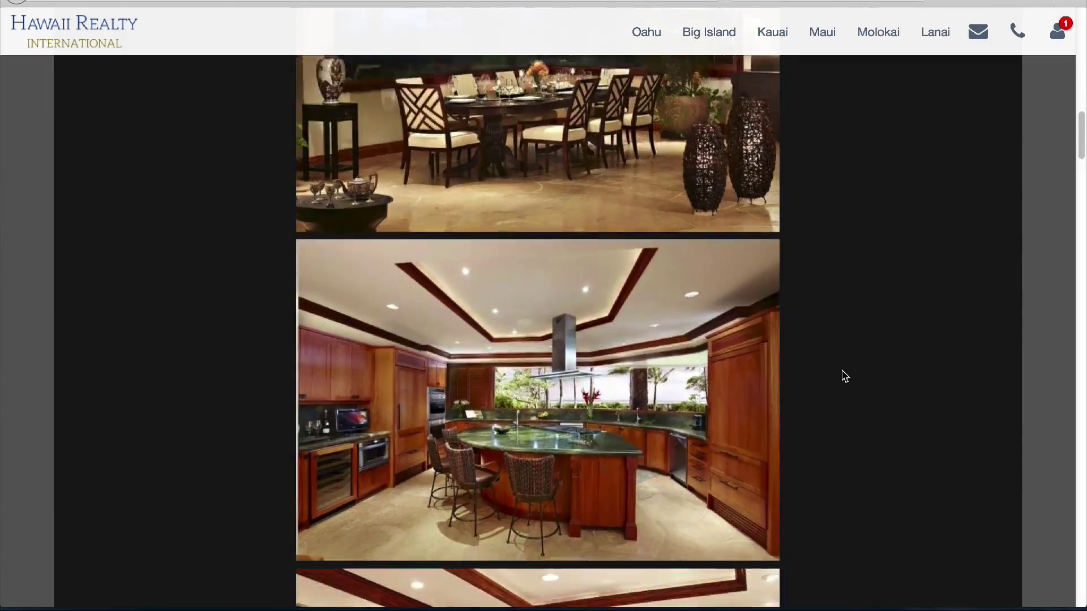
scroll(844, 376, down, 20)
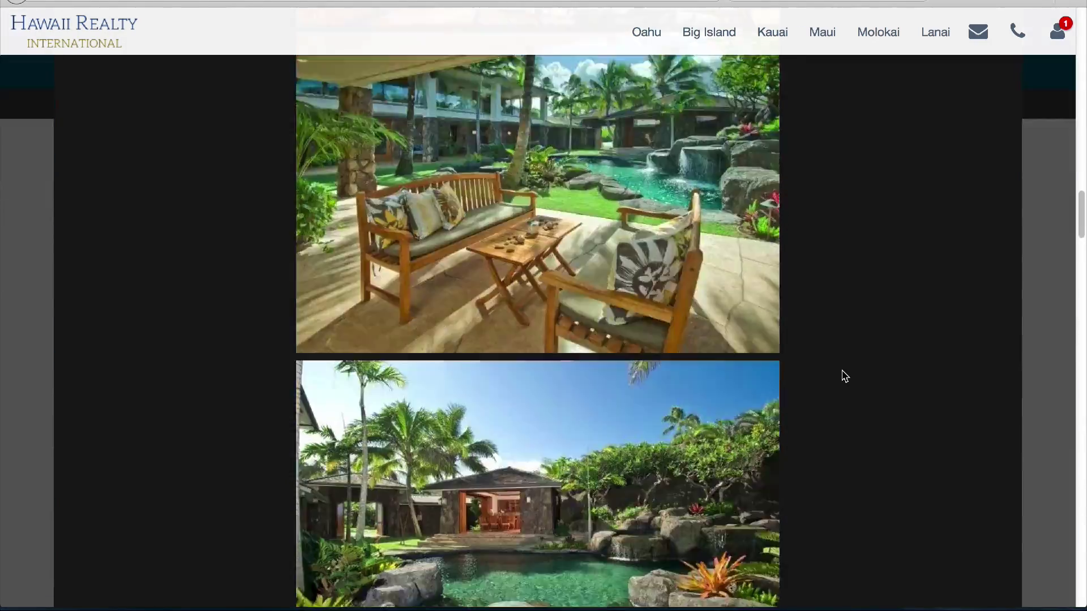
scroll(845, 376, up, 20)
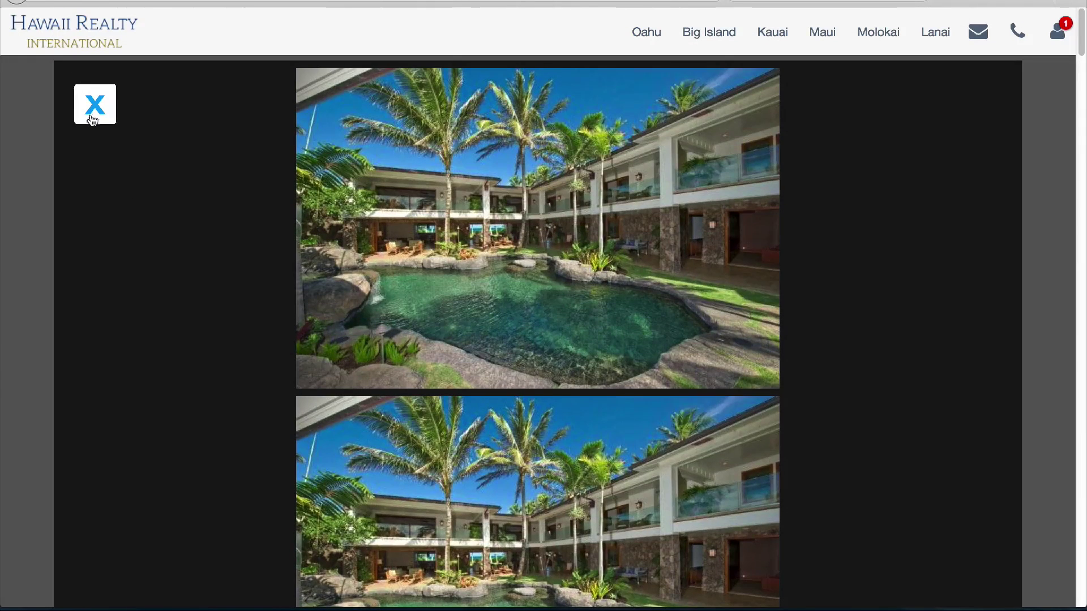
click(93, 116)
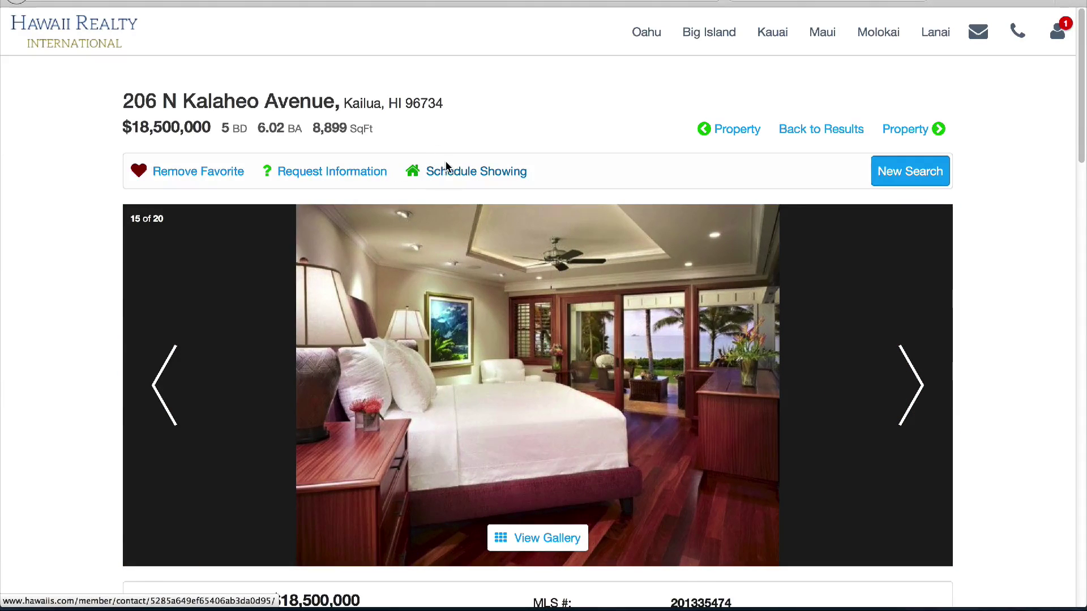
click(446, 166)
Send the showing request with the comment 'I want top see this asap!!!! Test'
click(438, 322)
text(I wan)
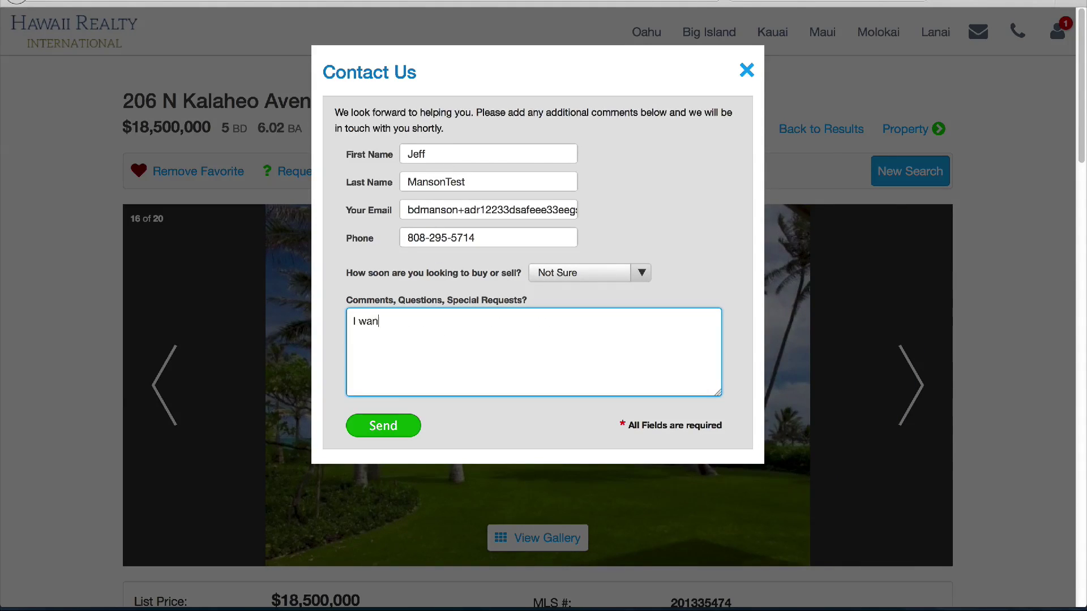
text(t top see thi)
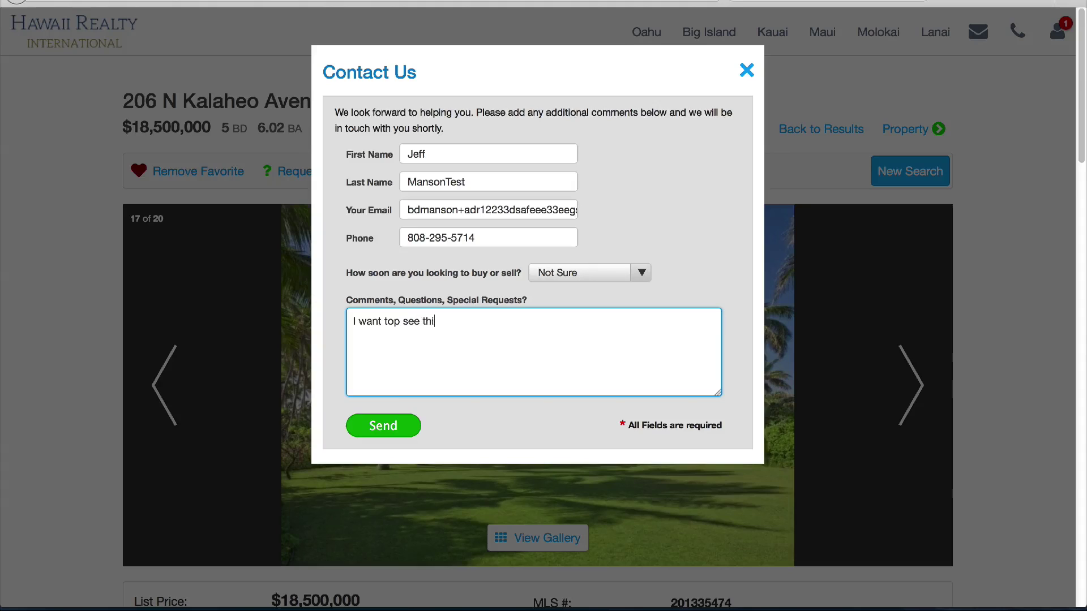
text(s asap!!!! Test)
click(377, 422)
scroll(701, 289, down, 9)
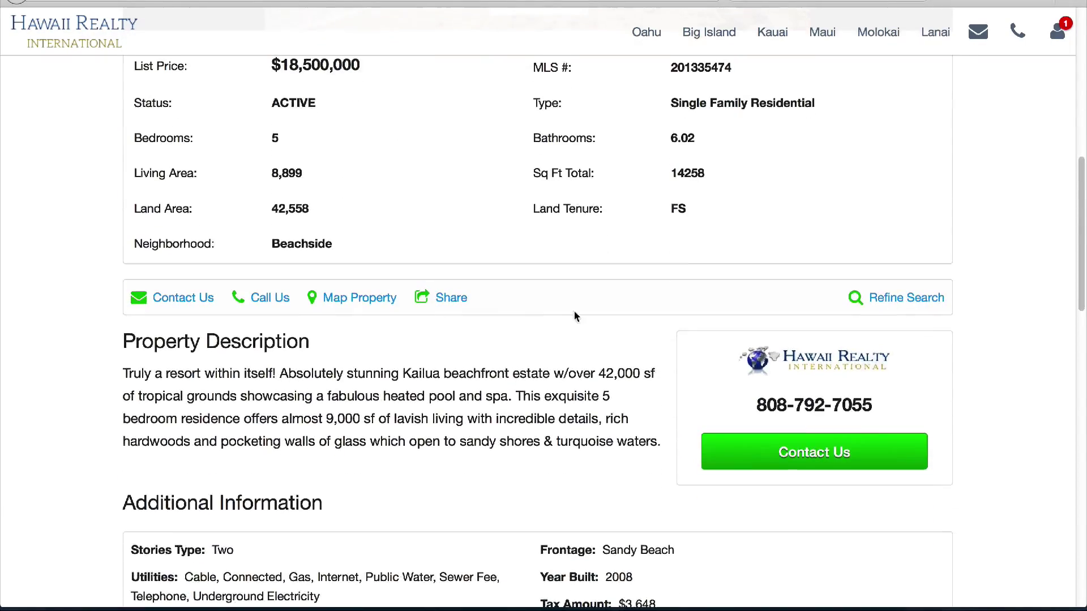
View the property's location map, check the Share options, and scroll back to the top
click(359, 297)
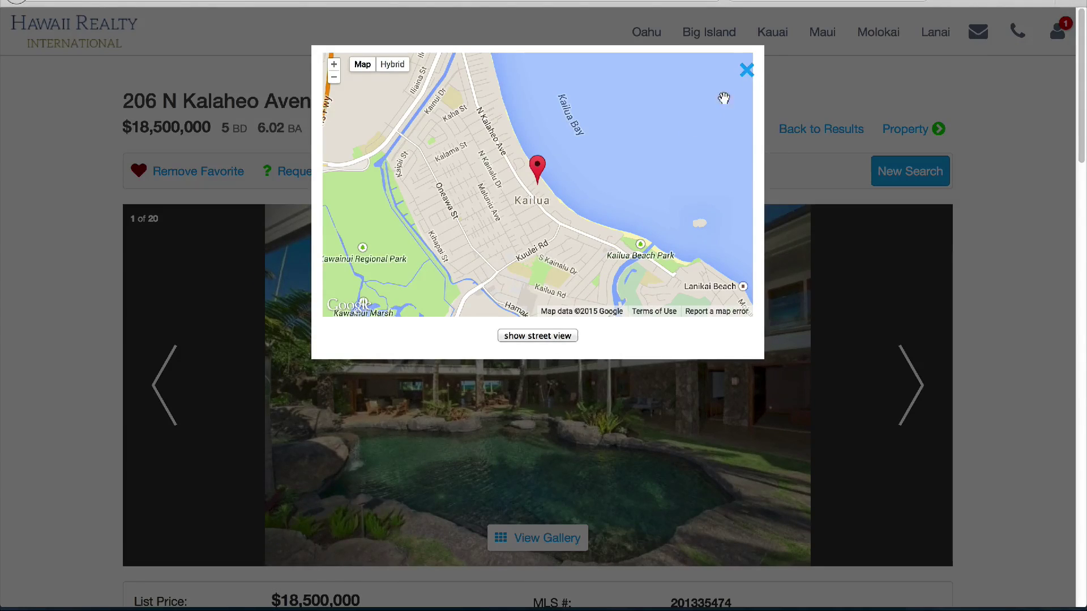
click(747, 69)
scroll(643, 297, down, 5)
scroll(640, 294, down, 4)
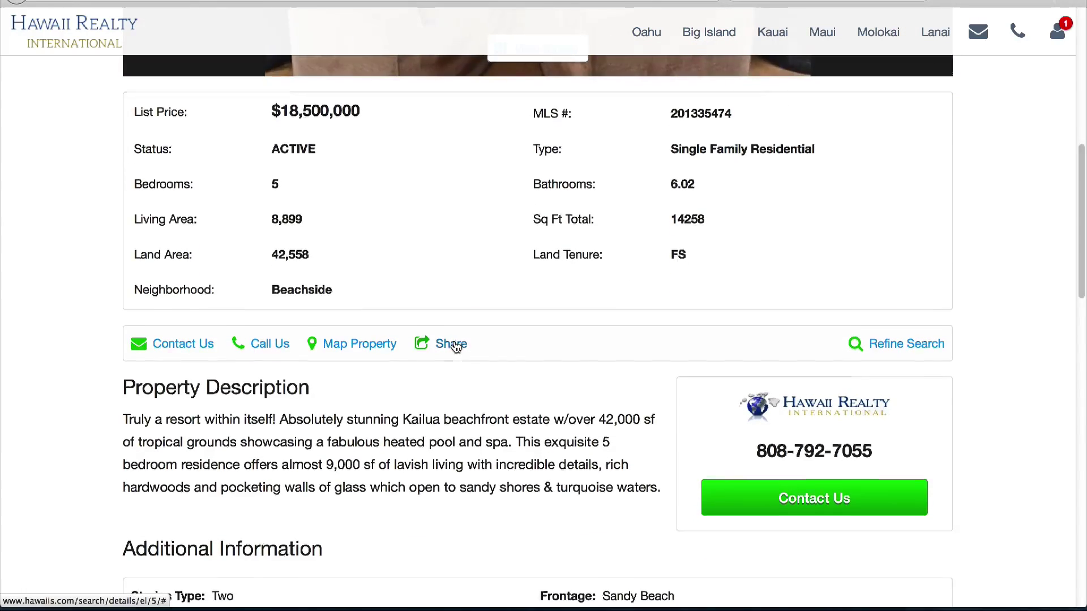
click(452, 330)
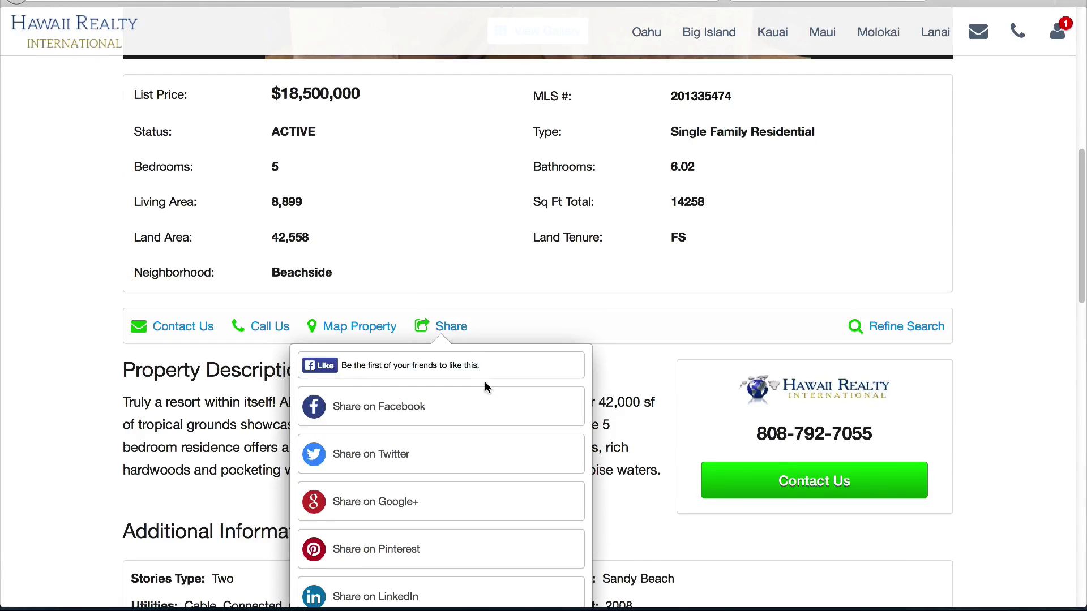
scroll(485, 387, down, 1)
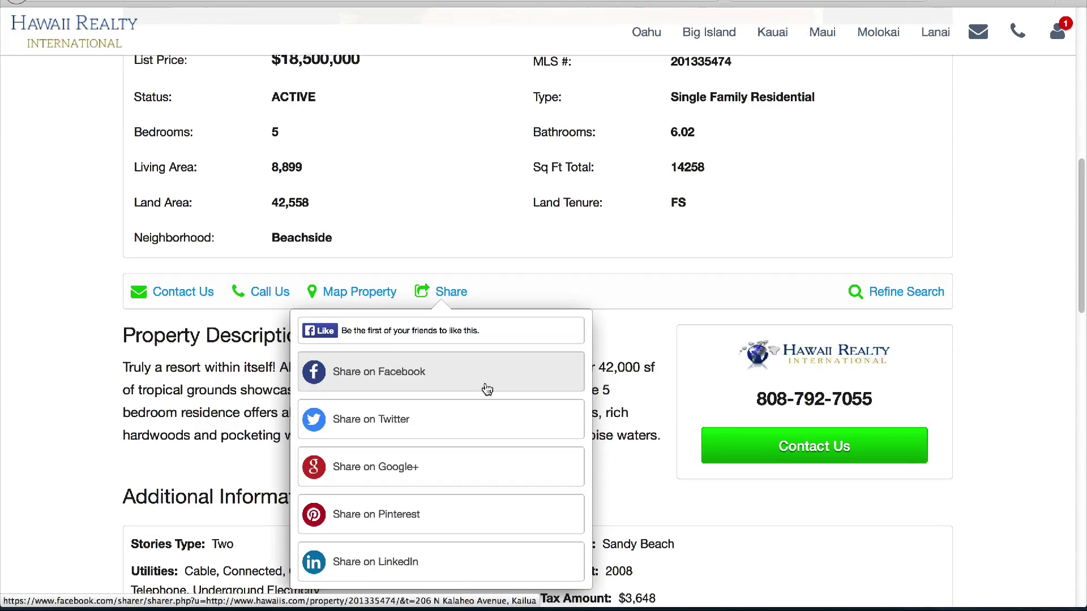
click(496, 302)
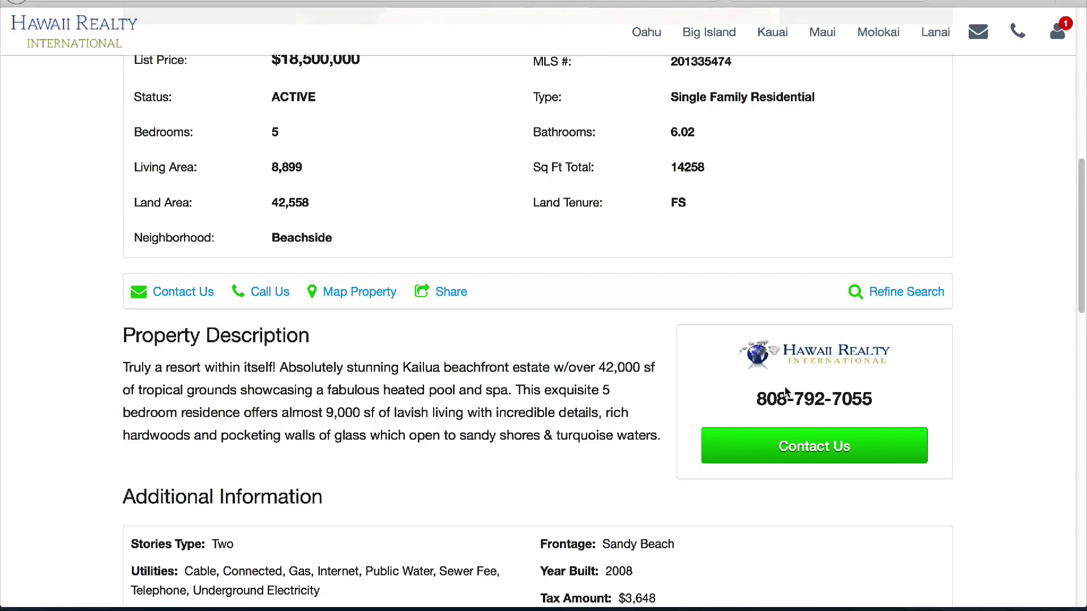
scroll(483, 413, down, 2)
scroll(483, 413, up, 12)
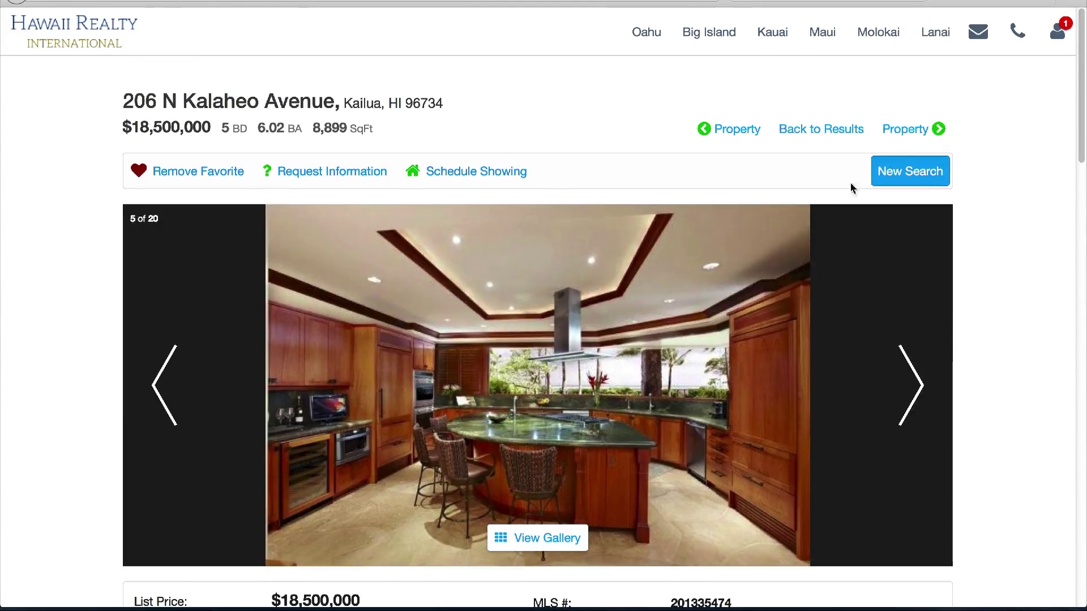
click(909, 126)
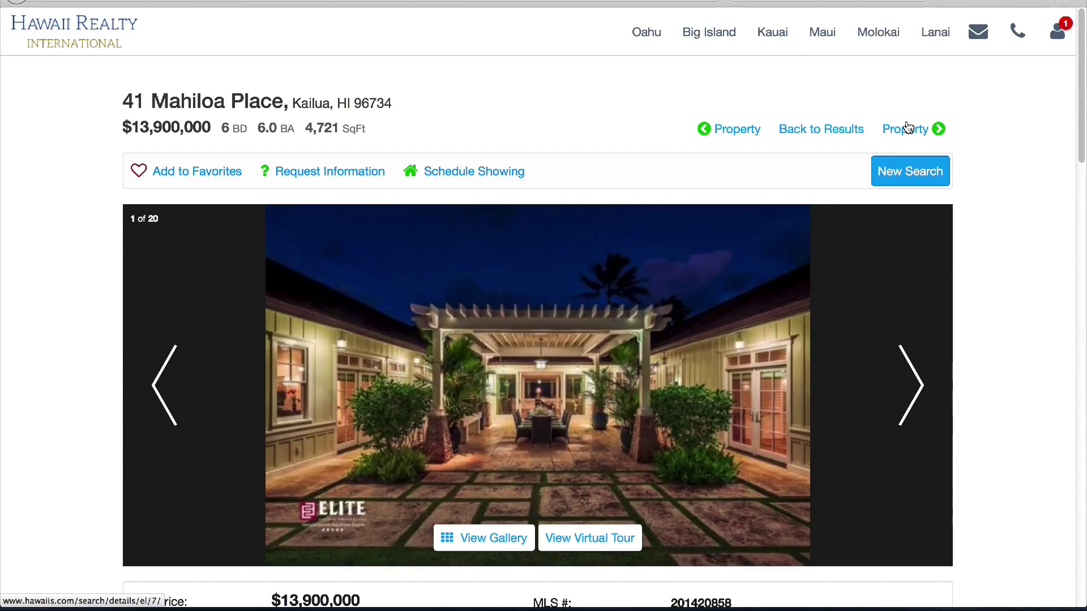
click(908, 130)
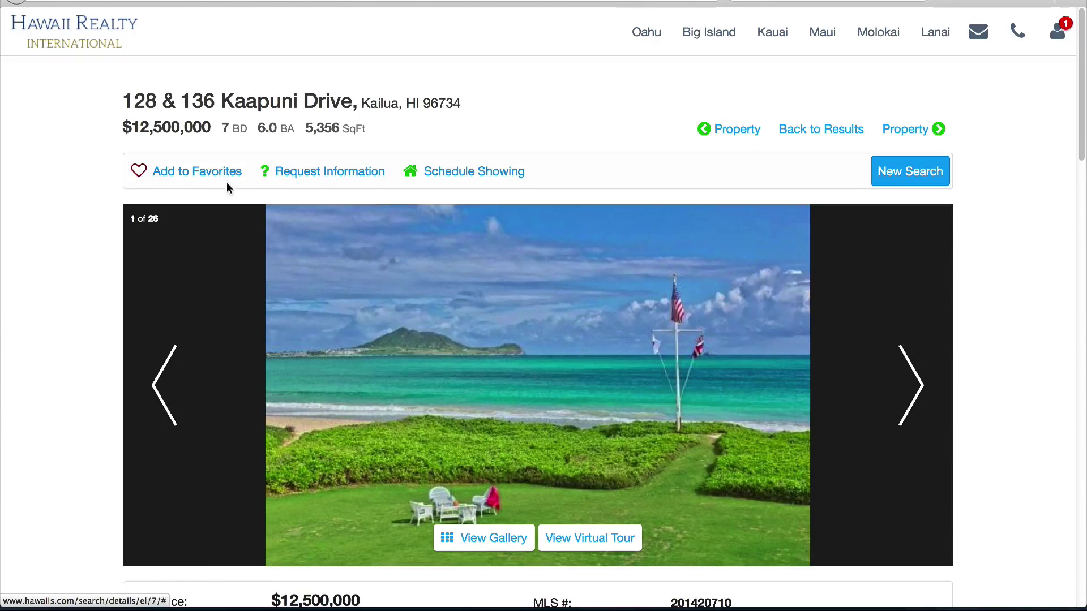
click(224, 175)
click(890, 127)
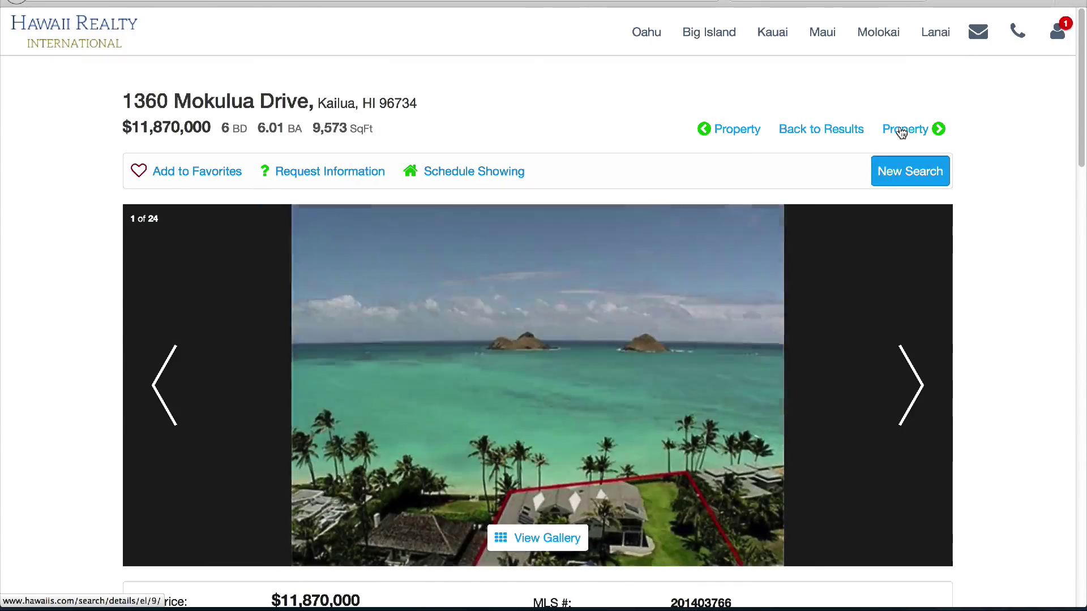
click(175, 176)
Return to the 136-property Kailua results list
click(905, 128)
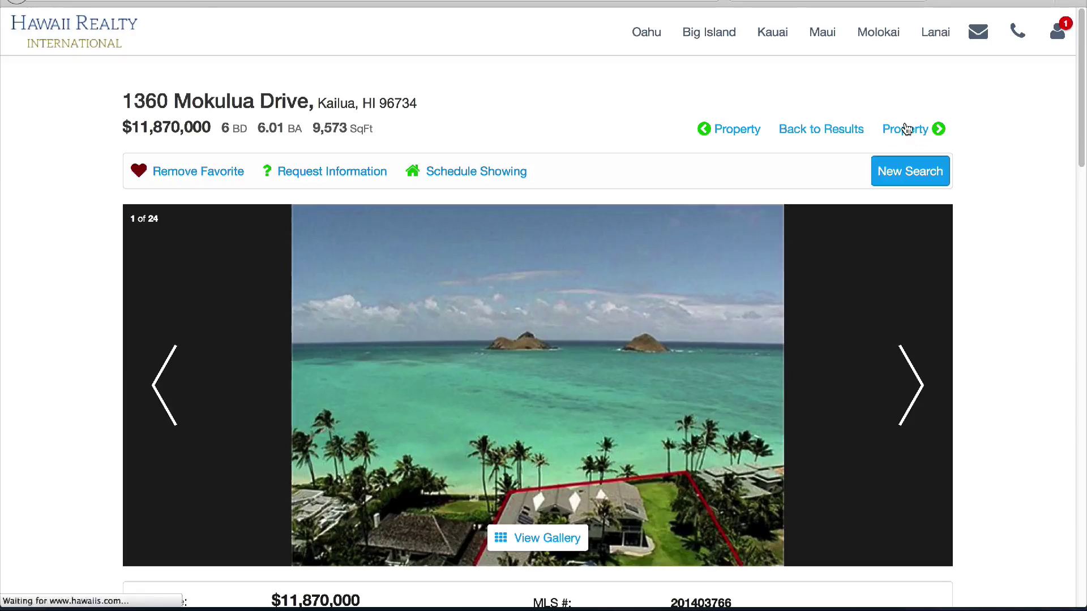
click(219, 176)
click(810, 129)
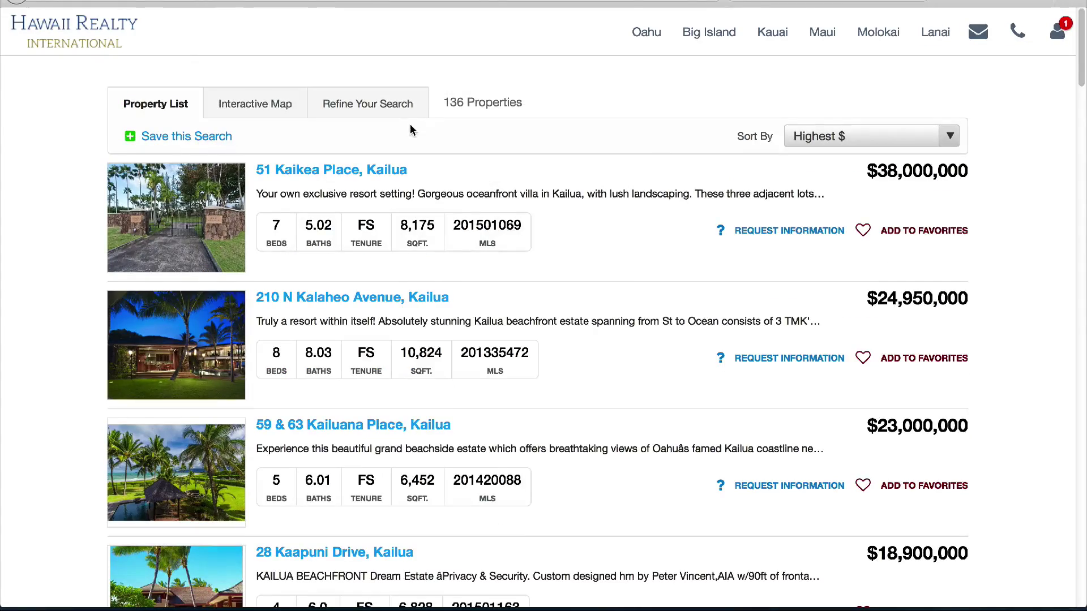
scroll(561, 315, down, 12)
Keep the results sorted by highest price
scroll(558, 320, up, 13)
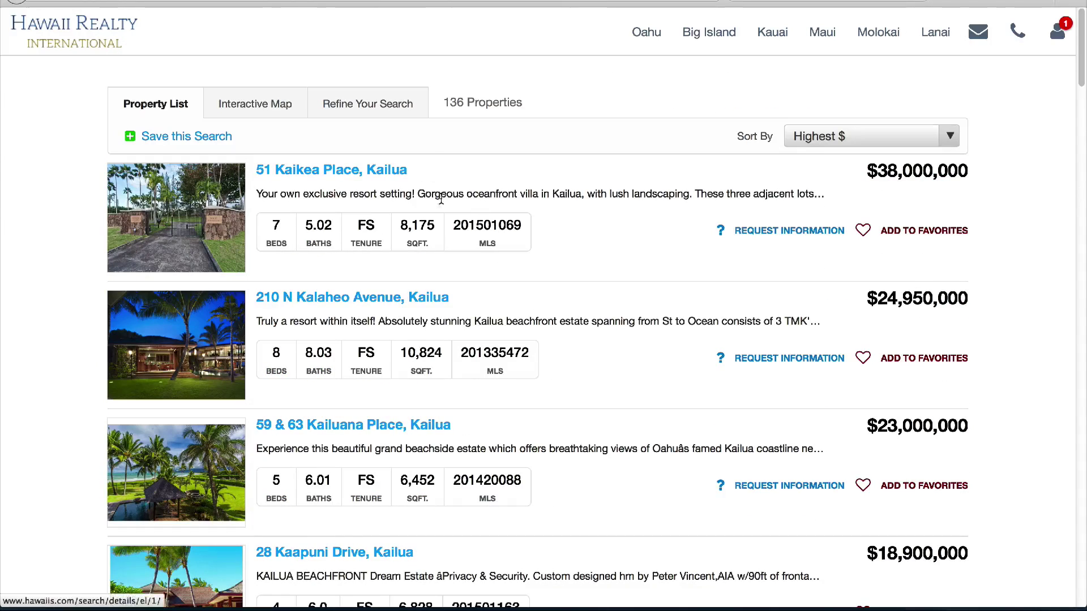
click(948, 142)
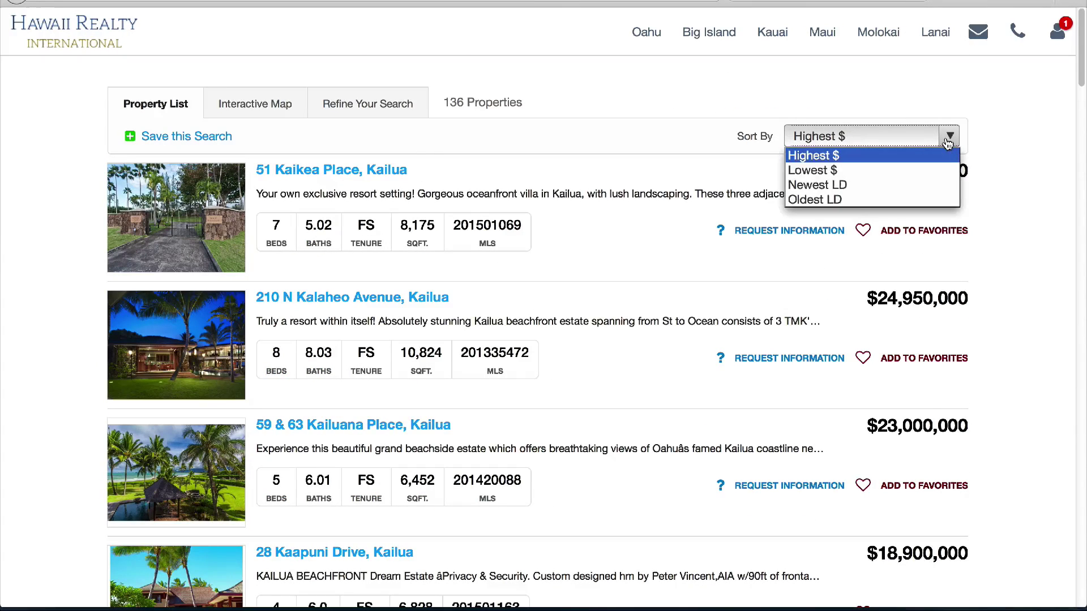
click(948, 142)
Refine the search to the Lanikai neighborhood with No Limit maximum price
click(379, 110)
scroll(351, 391, down, 3)
scroll(350, 393, down, 3)
click(324, 419)
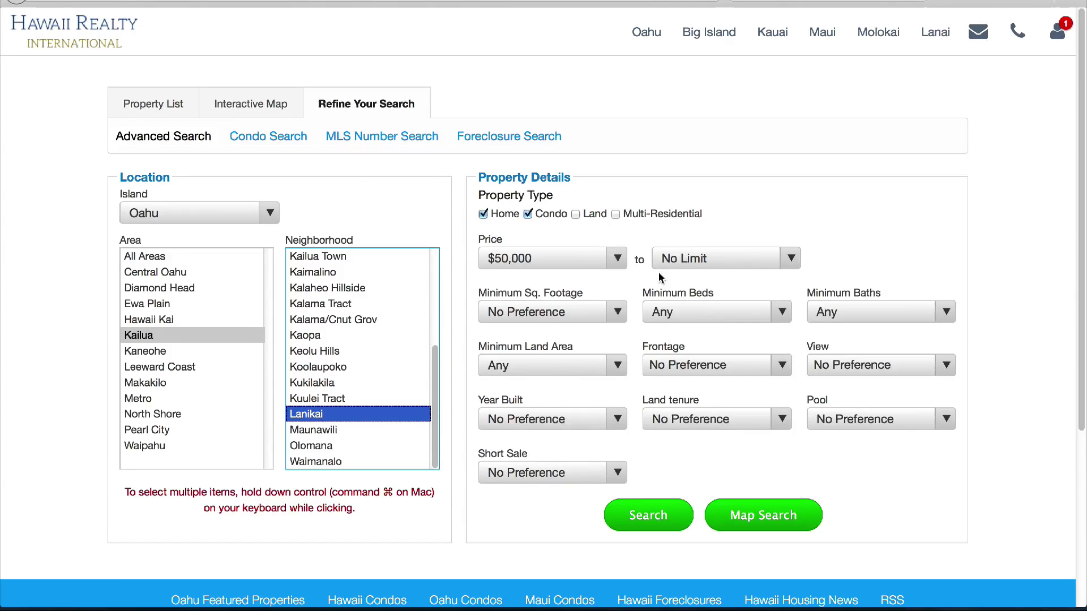
click(790, 265)
click(790, 266)
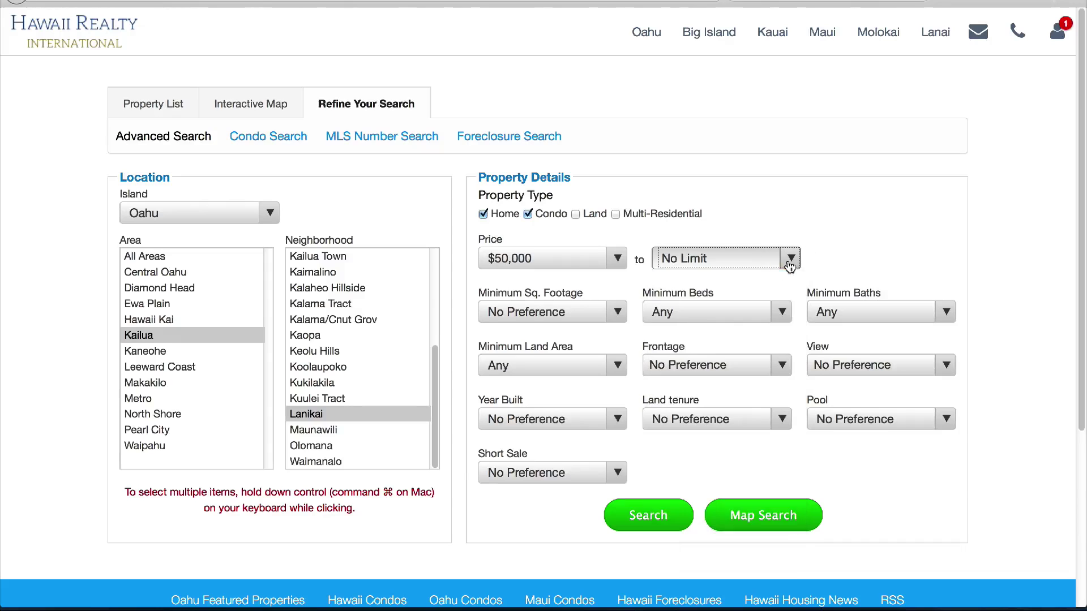
click(649, 515)
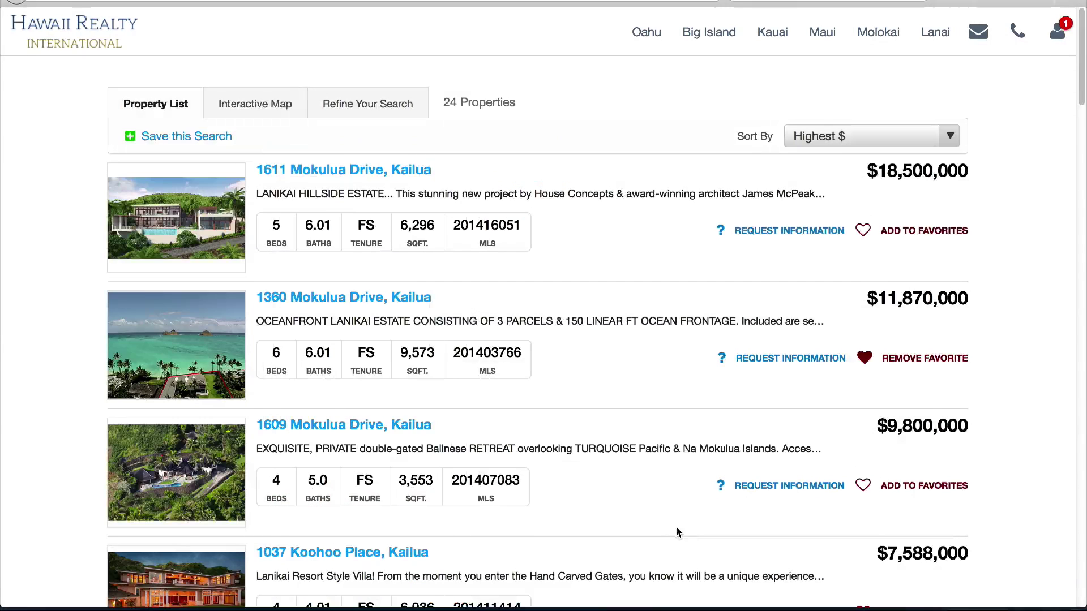
Save the current search as 'Lanikai' with Daily frequency and close the confirmation
click(211, 135)
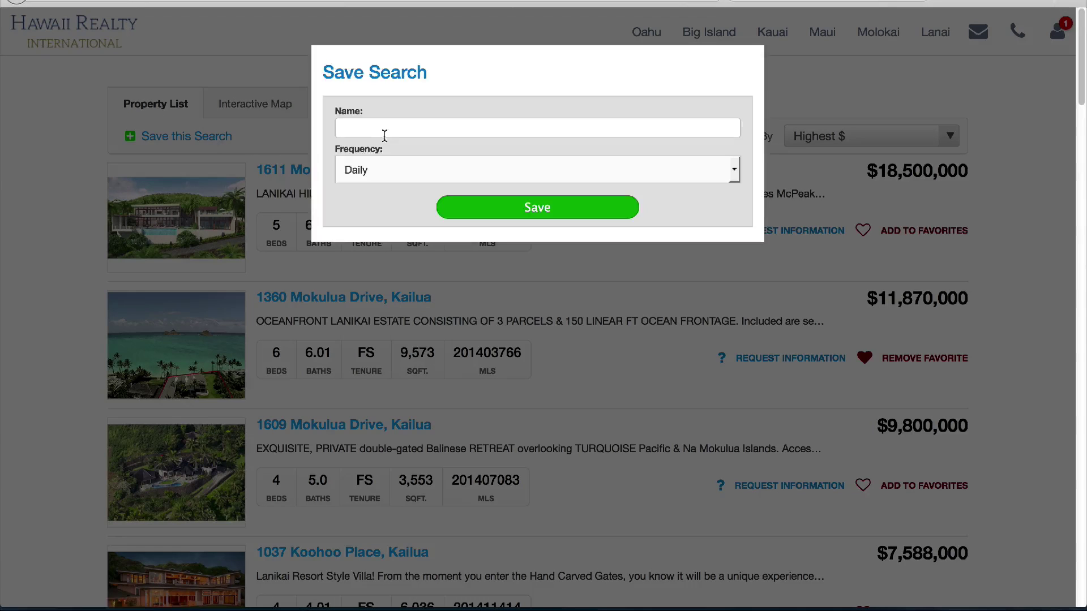
click(382, 127)
text(Lanikai)
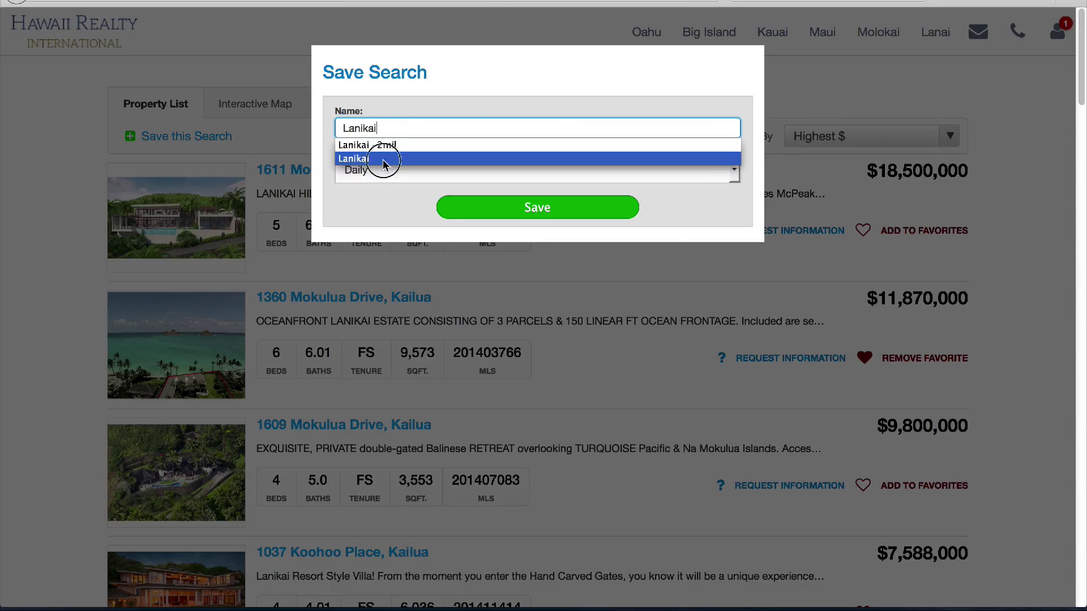
click(416, 160)
click(489, 208)
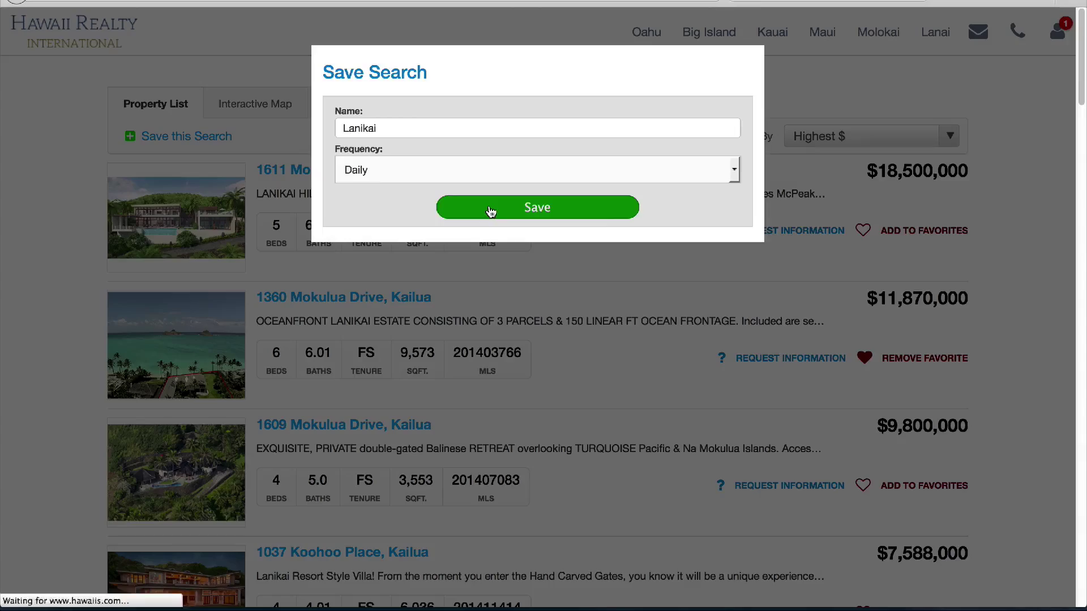
click(580, 236)
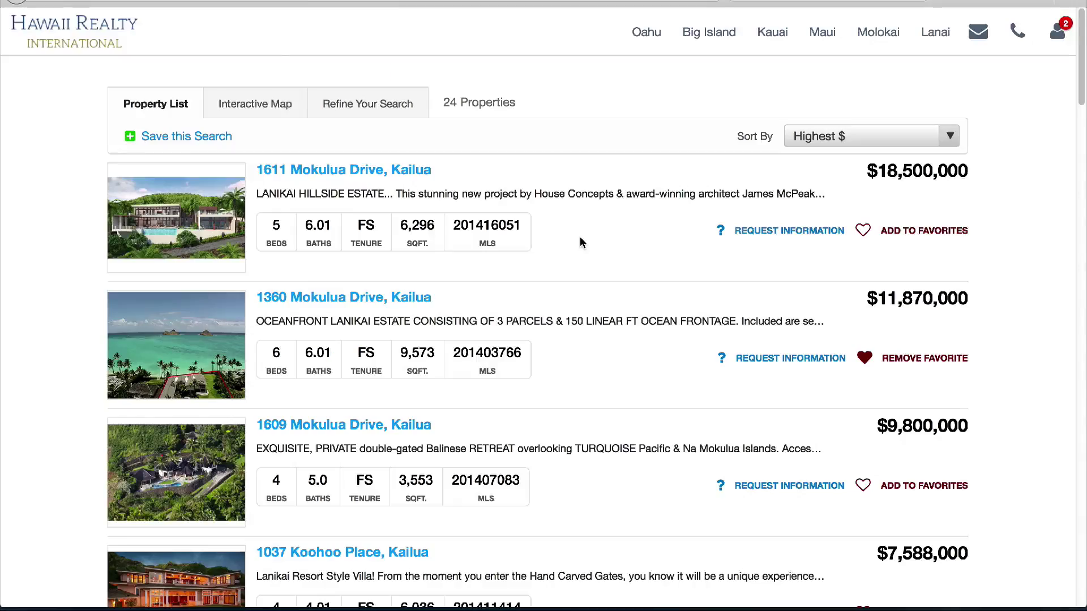
scroll(580, 249, down, 4)
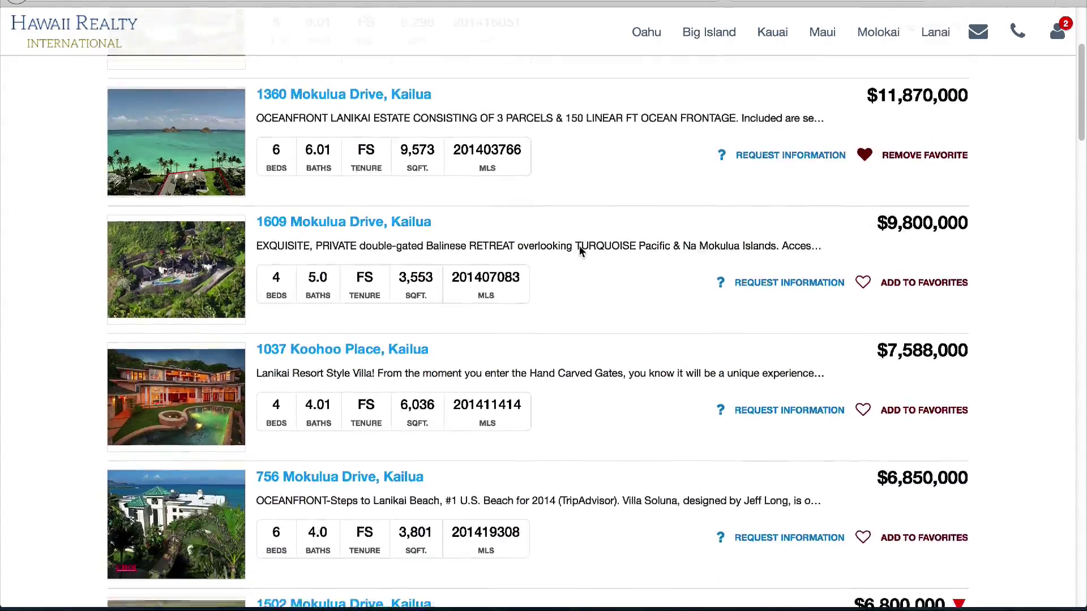
scroll(578, 249, down, 4)
scroll(577, 251, up, 9)
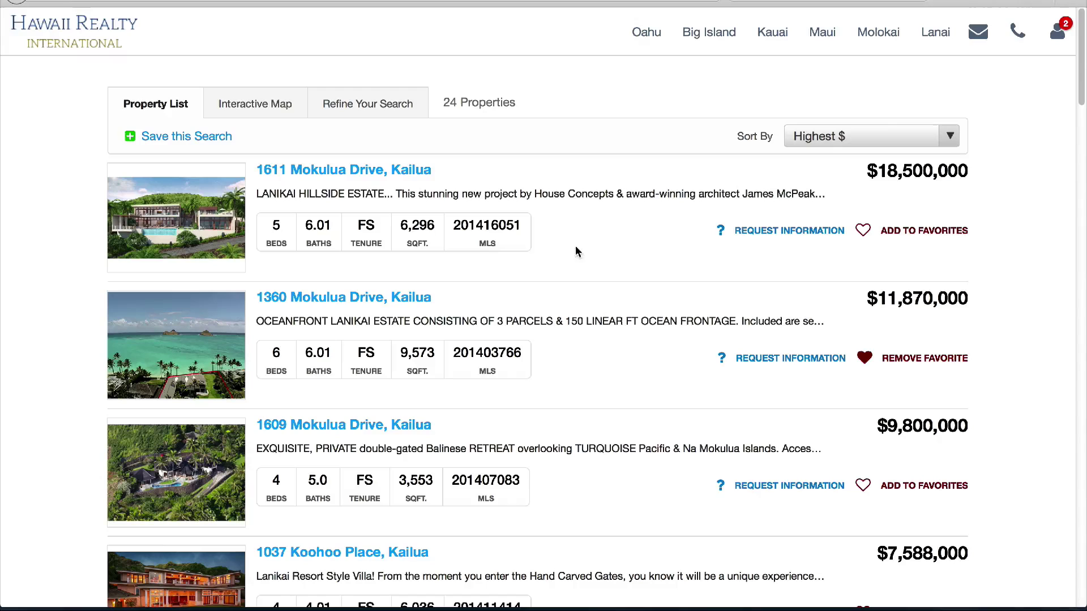
click(262, 106)
mouse_move(267, 255)
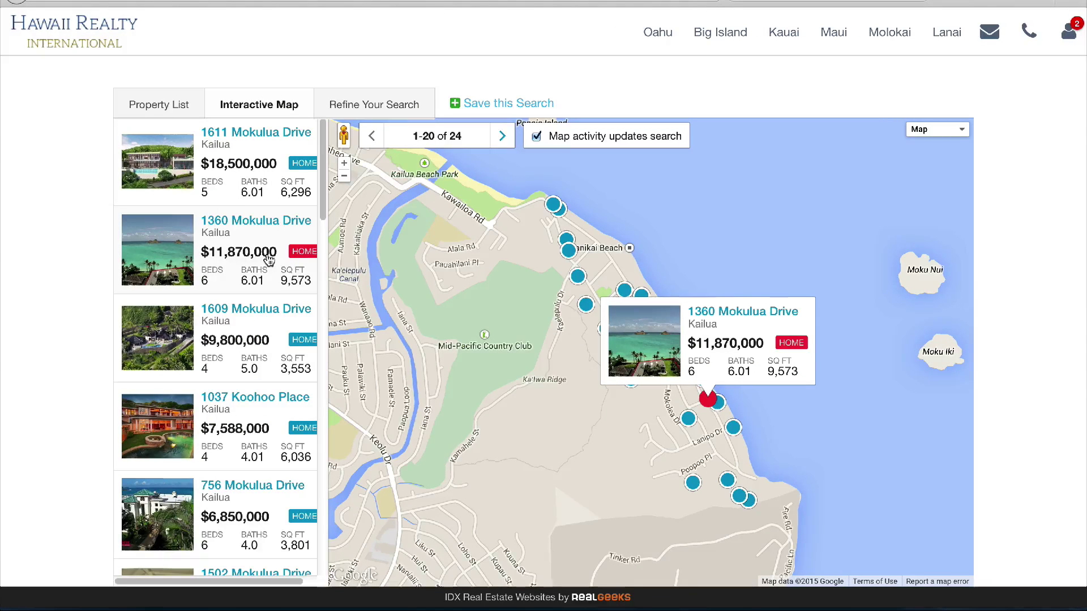
mouse_move(275, 324)
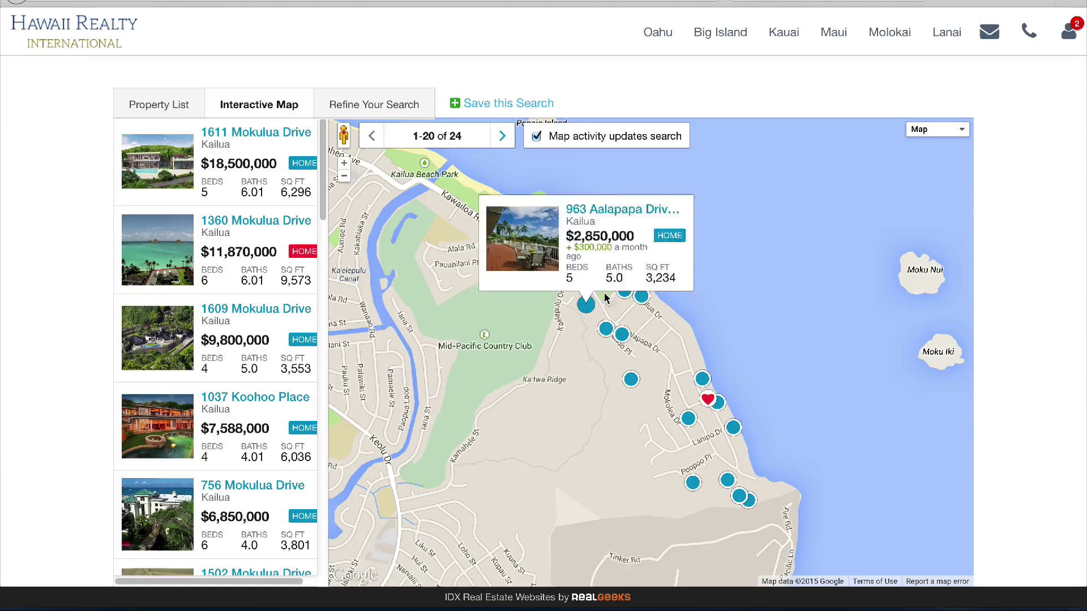
click(705, 398)
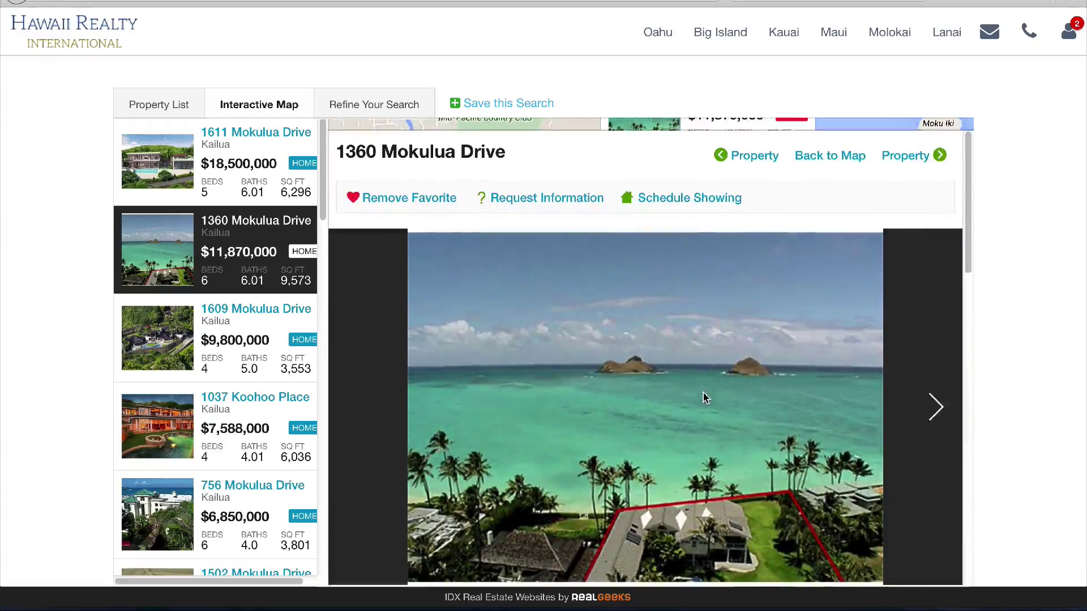
scroll(702, 442, down, 2)
scroll(702, 442, down, 12)
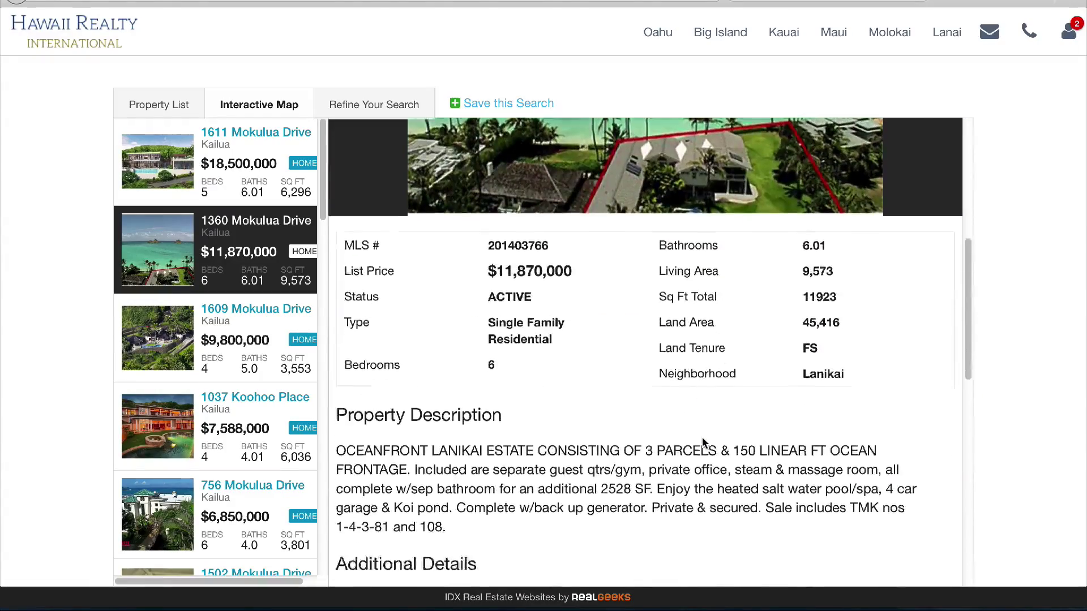
scroll(704, 443, up, 12)
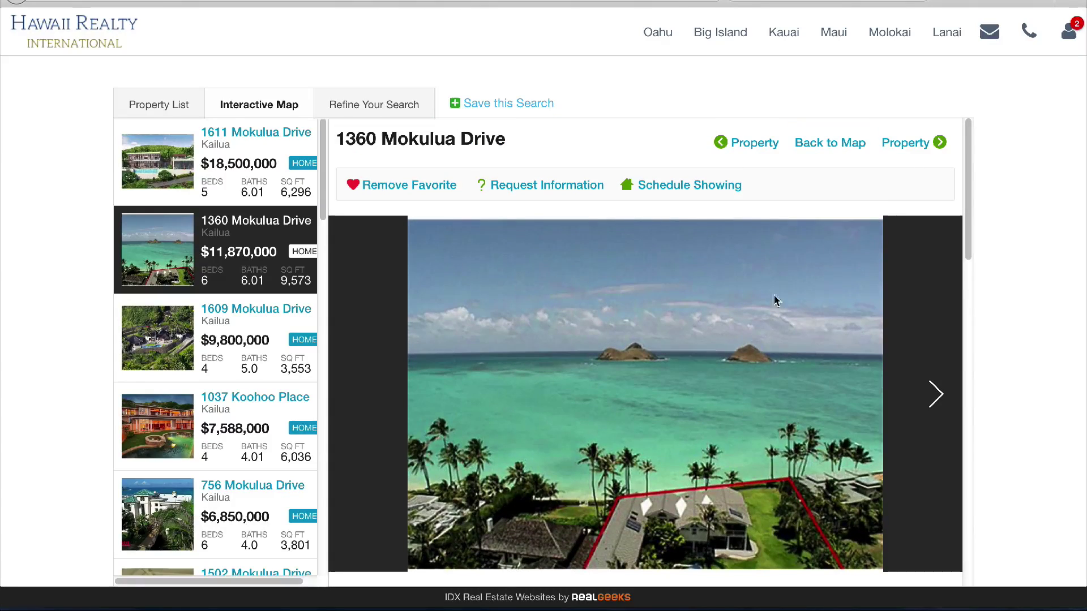
click(909, 146)
click(909, 146)
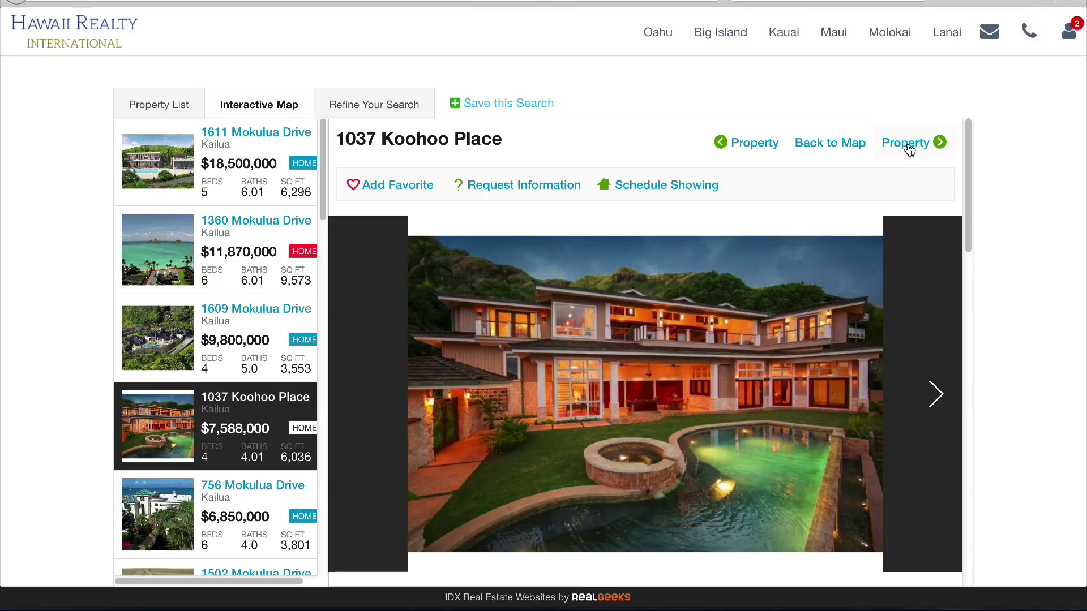
click(909, 146)
click(816, 142)
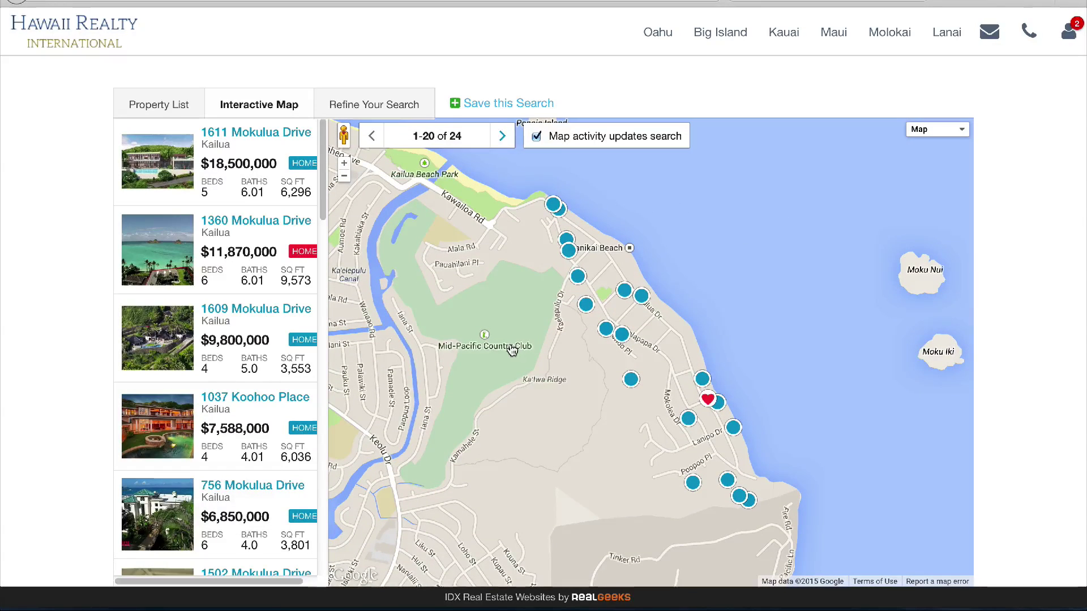
Page to results 21–24 and back, then zoom the map in on Lanikai
click(503, 137)
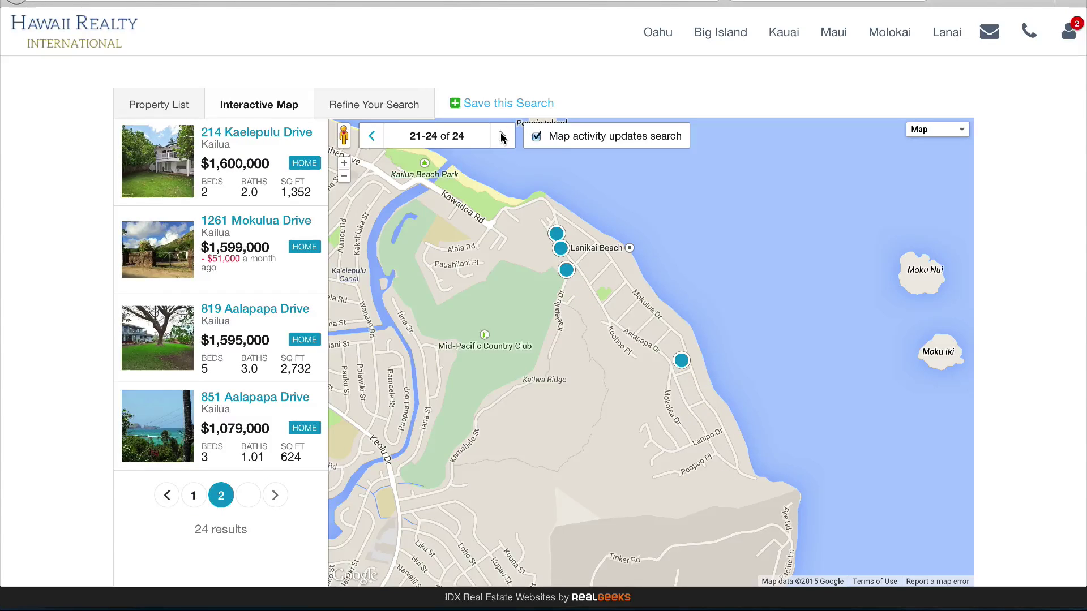
click(372, 136)
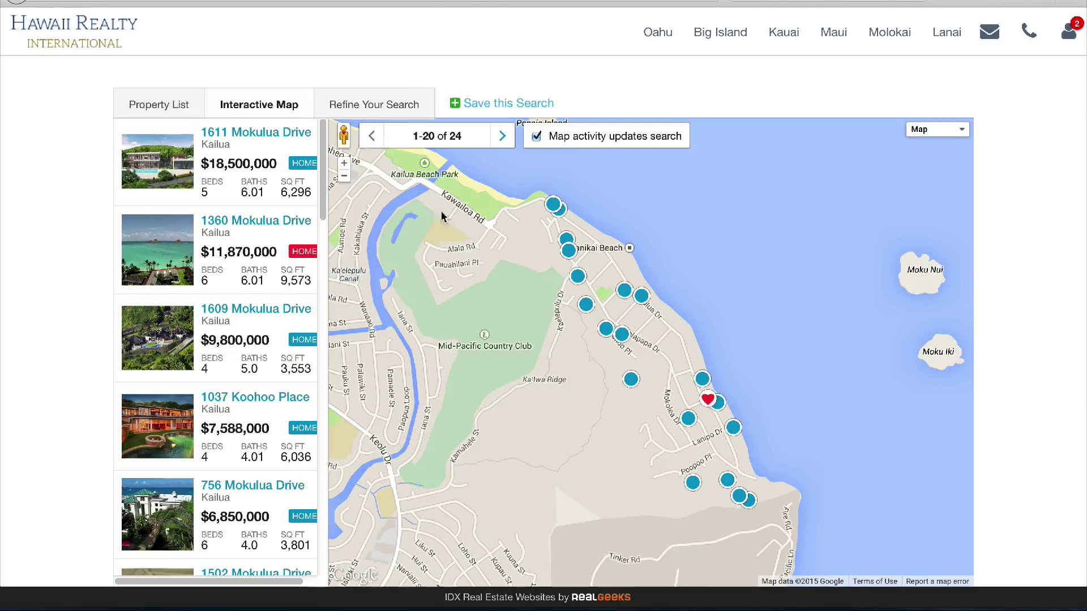
click(344, 164)
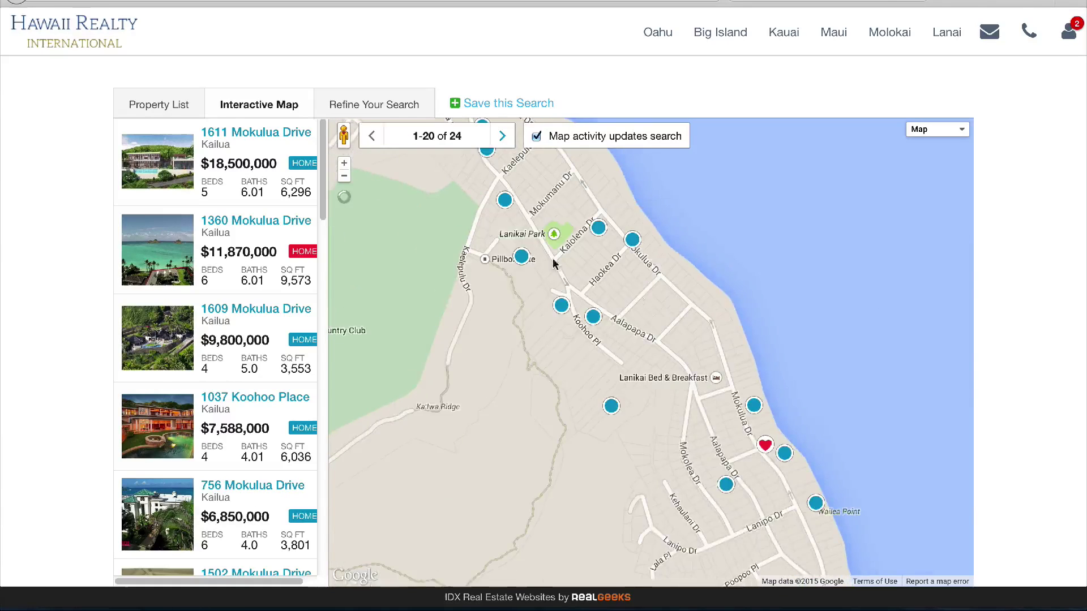
drag(587, 297, 572, 292)
double_click(571, 292)
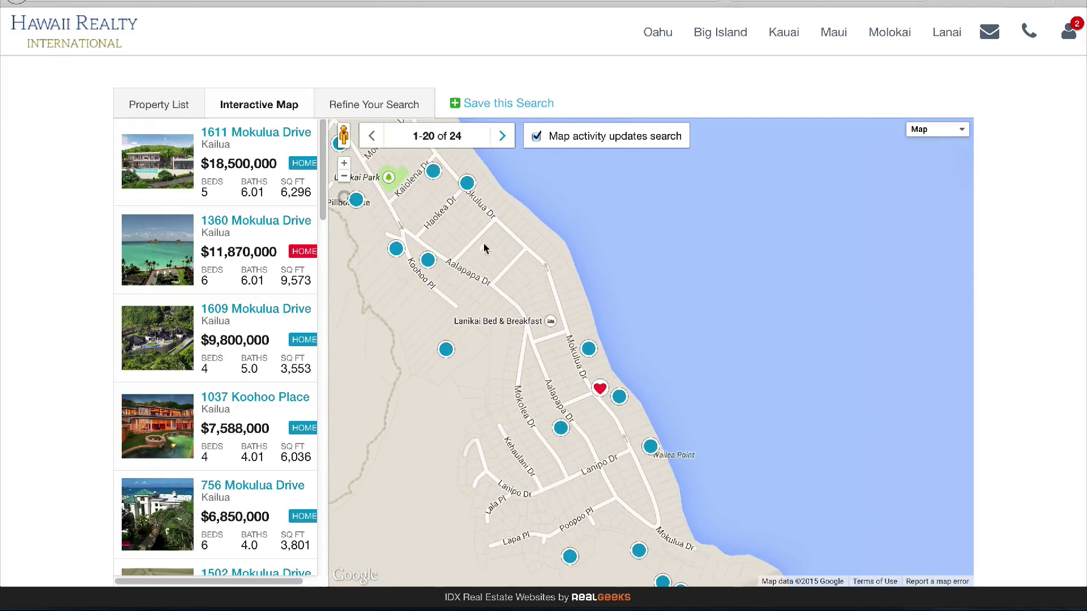
click(345, 164)
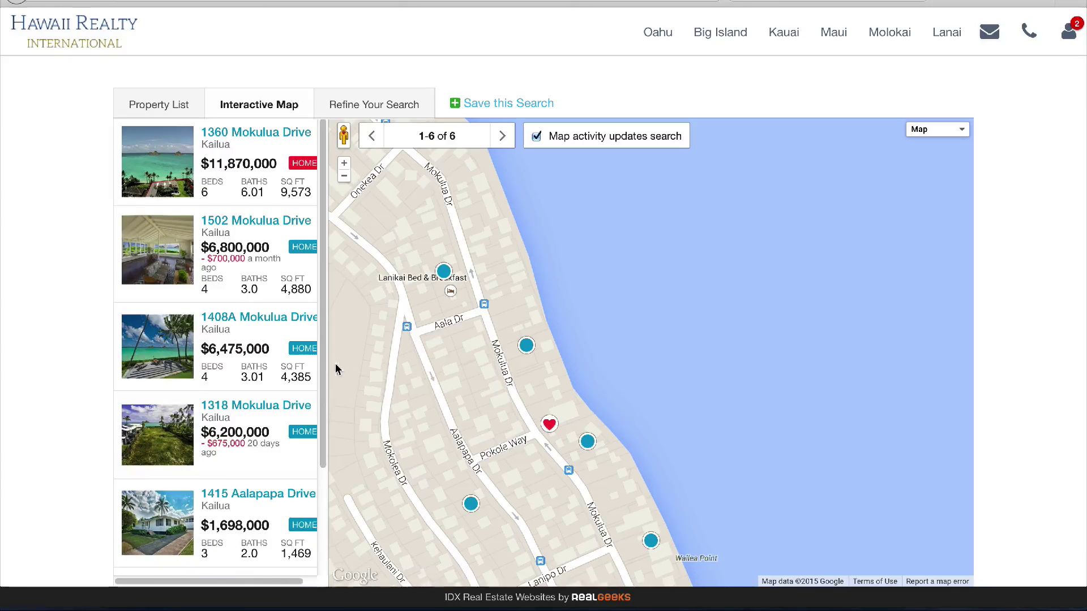
click(250, 358)
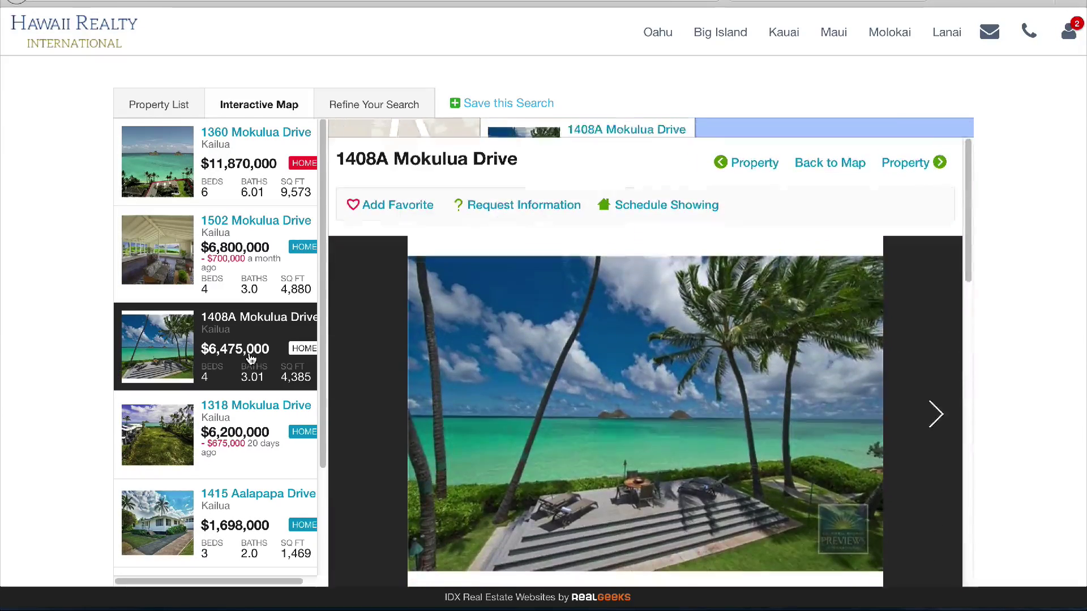
click(932, 394)
click(932, 394)
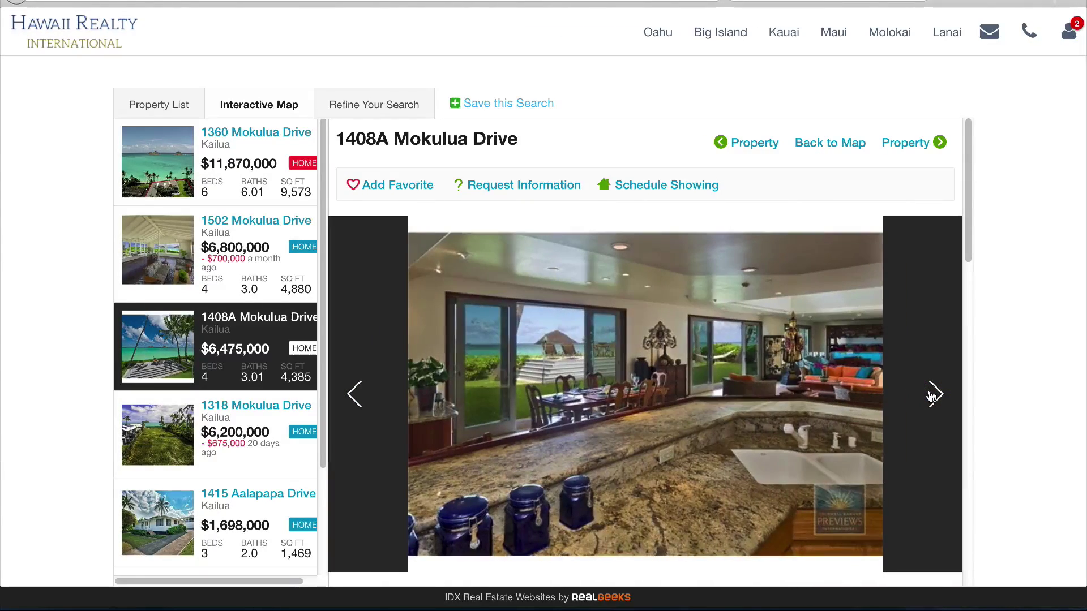
click(160, 105)
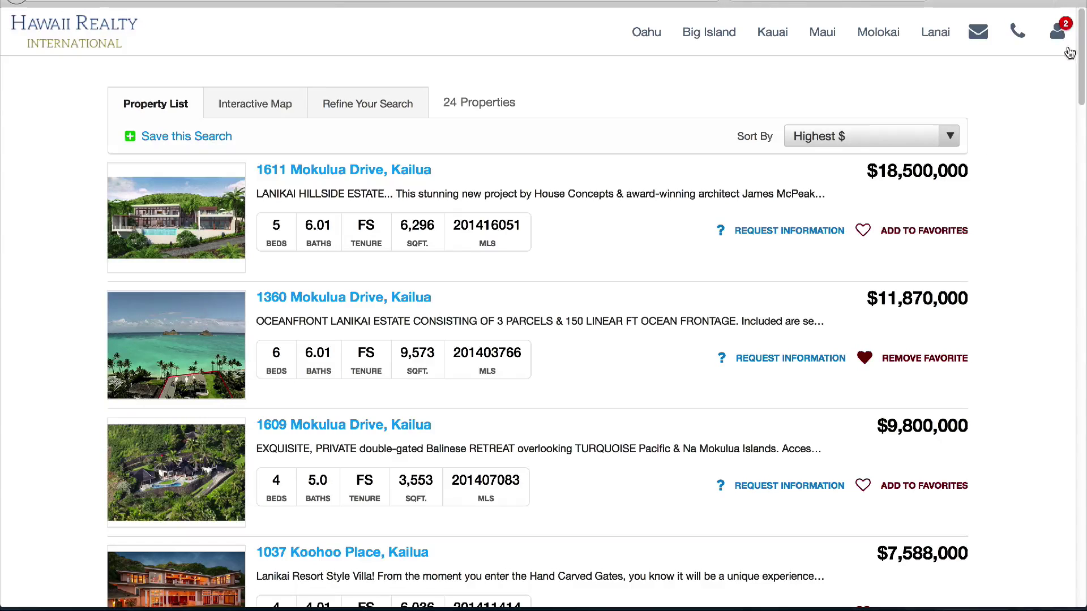
Open Saved Searches from the account menu and keep Daily notifications for the first search
click(1060, 33)
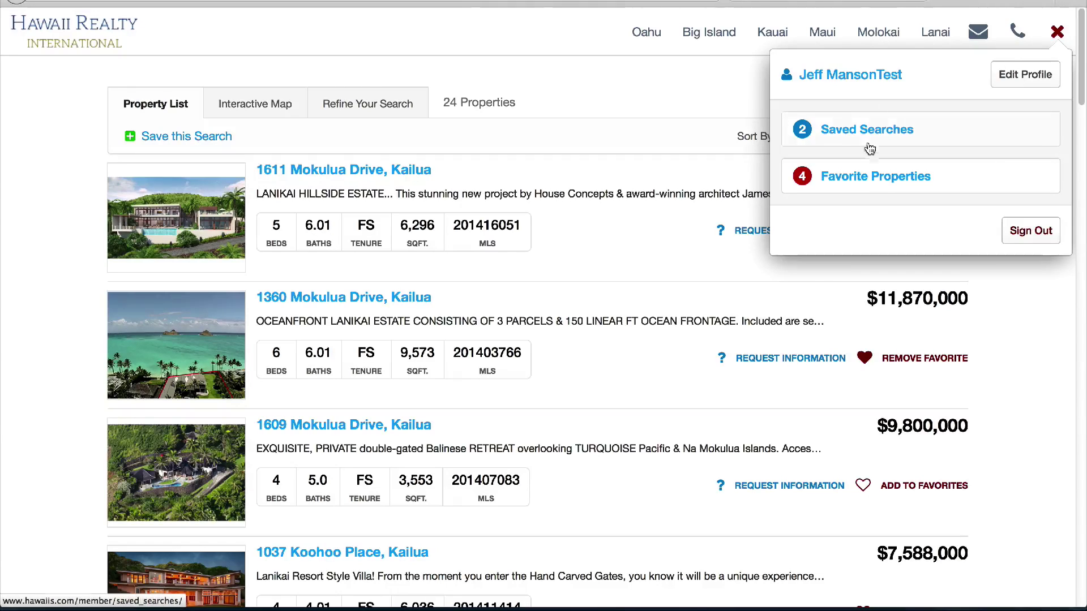
click(852, 133)
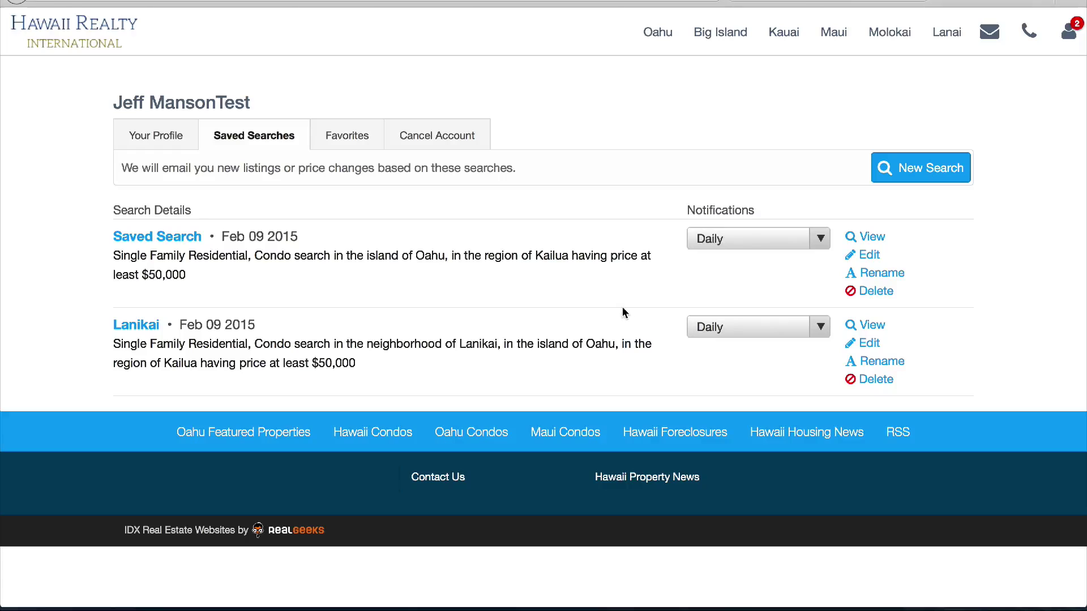
click(815, 243)
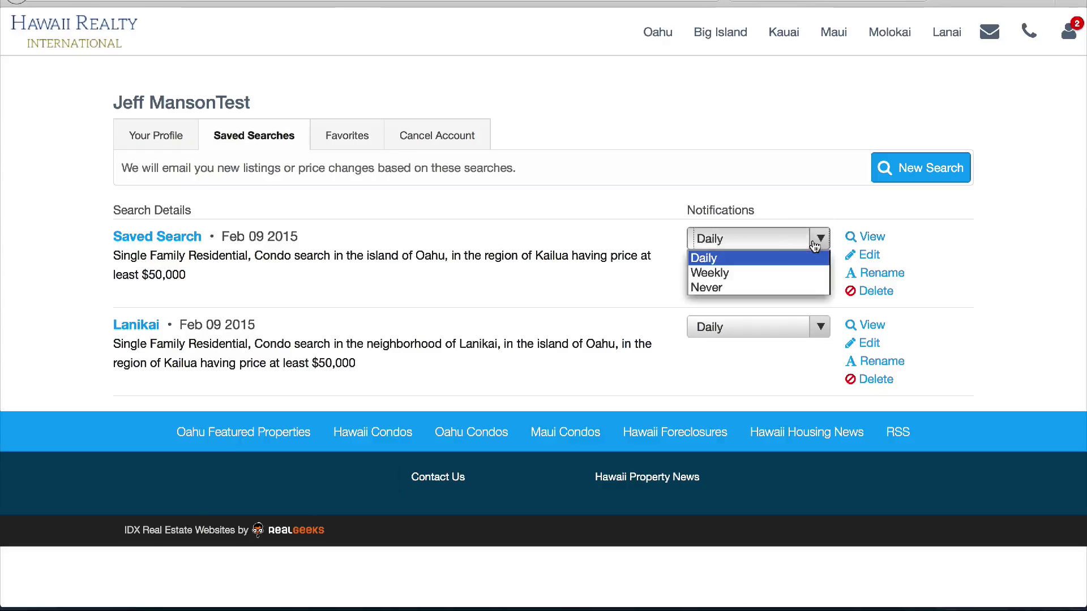
click(813, 241)
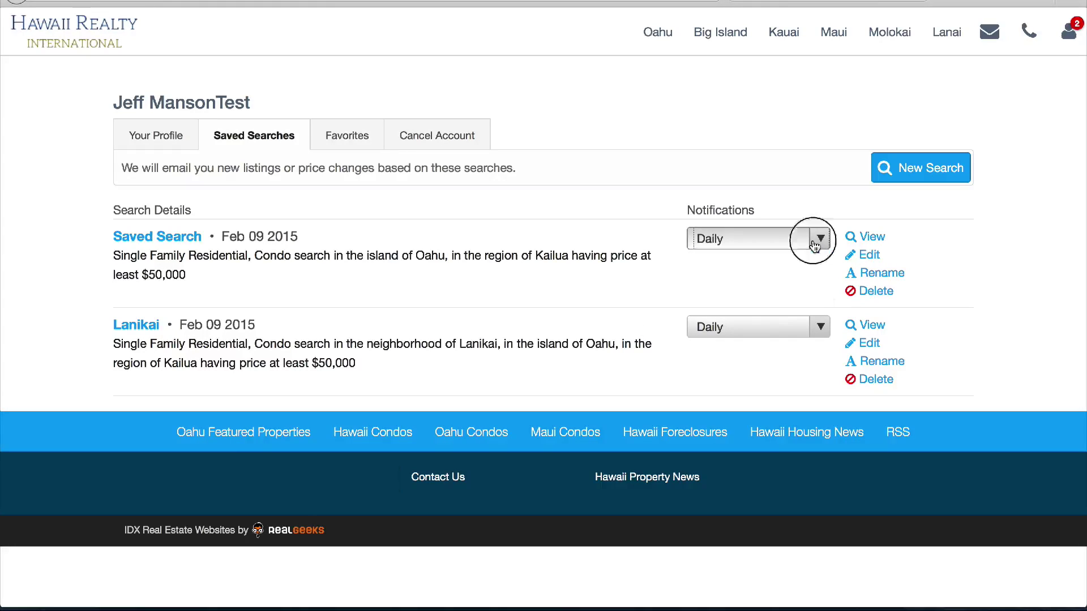
click(863, 255)
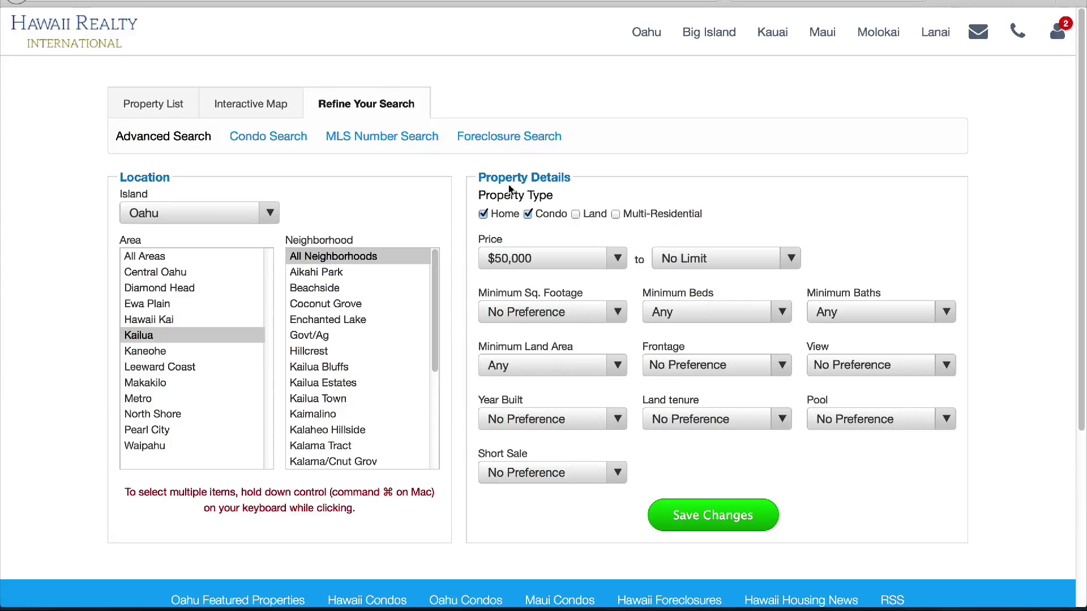
click(1058, 32)
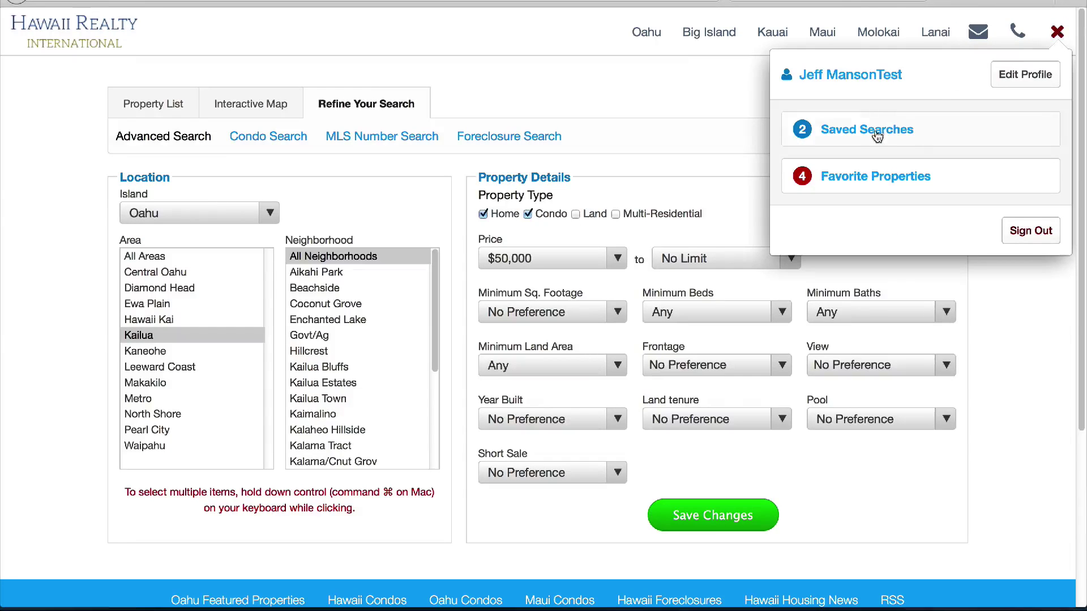
click(833, 139)
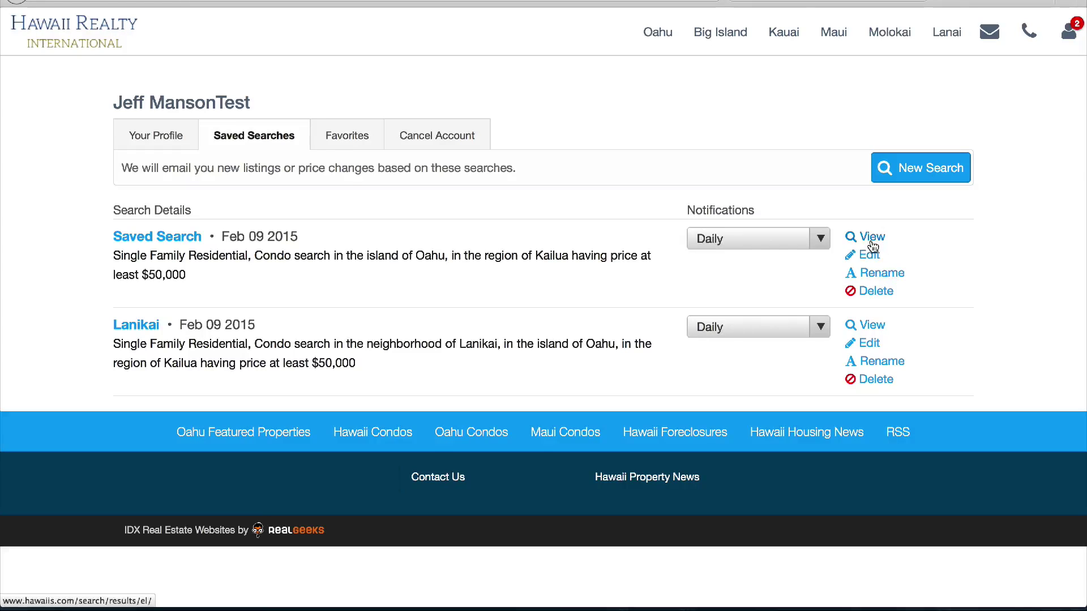
Rename the first saved search to Kailua and show the Favorites list
click(876, 272)
text(Kailua)
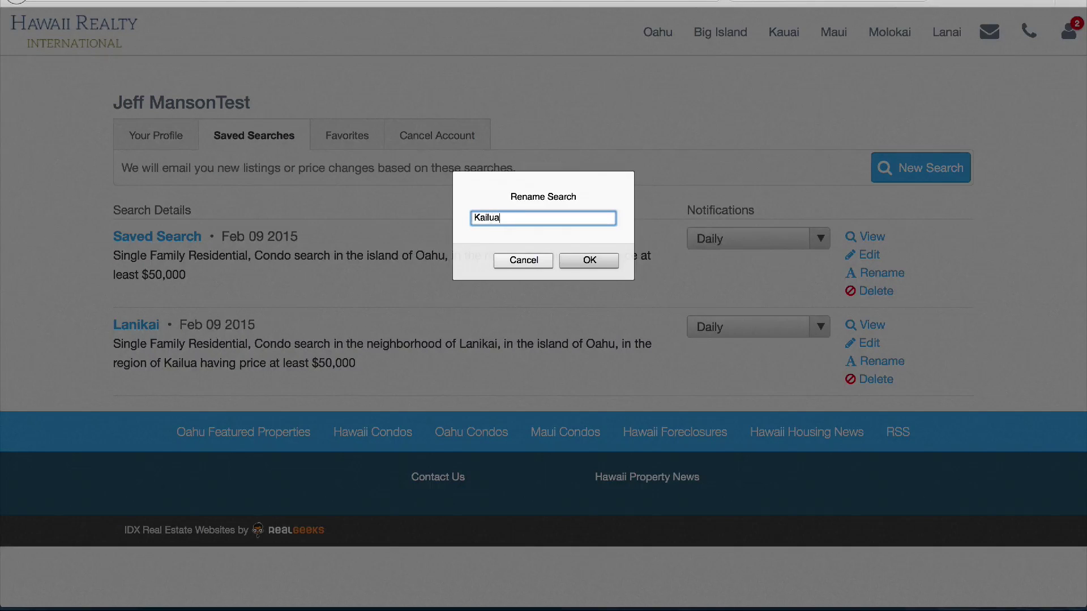
click(602, 261)
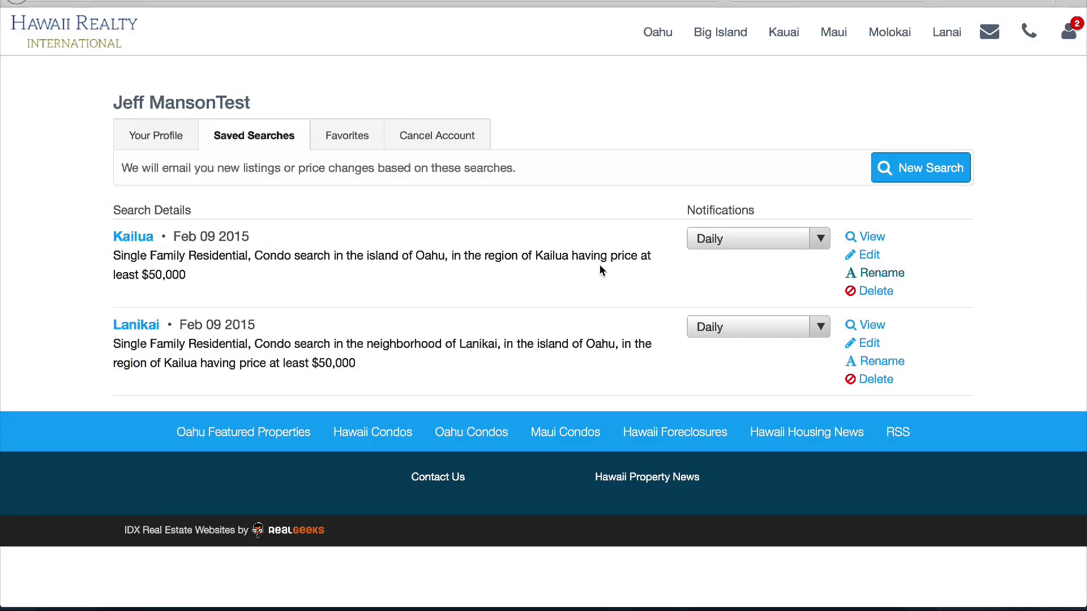
click(357, 137)
scroll(566, 225, down, 5)
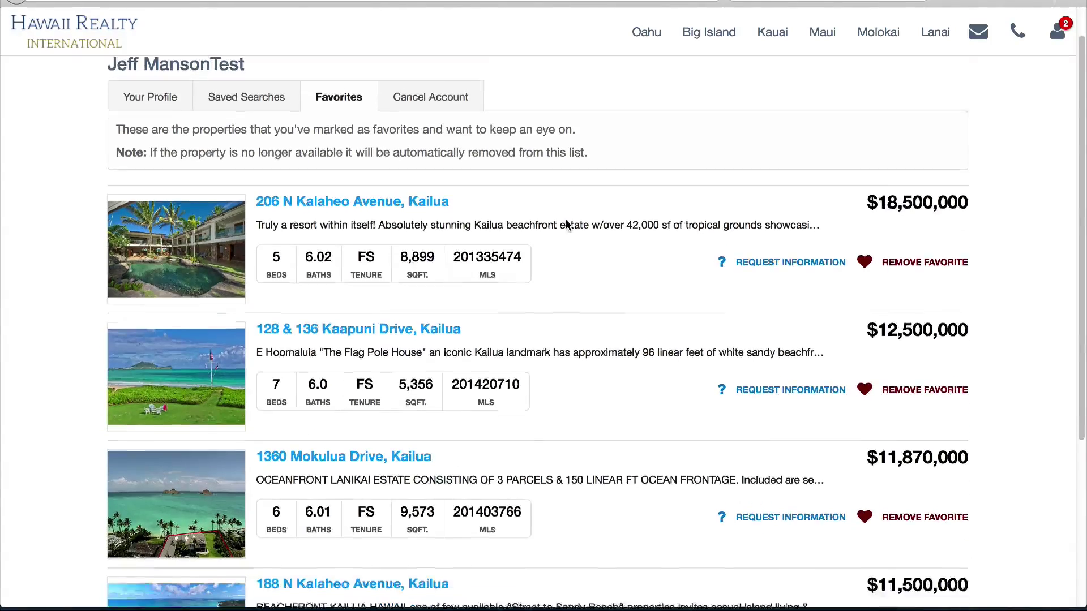
scroll(562, 227, up, 5)
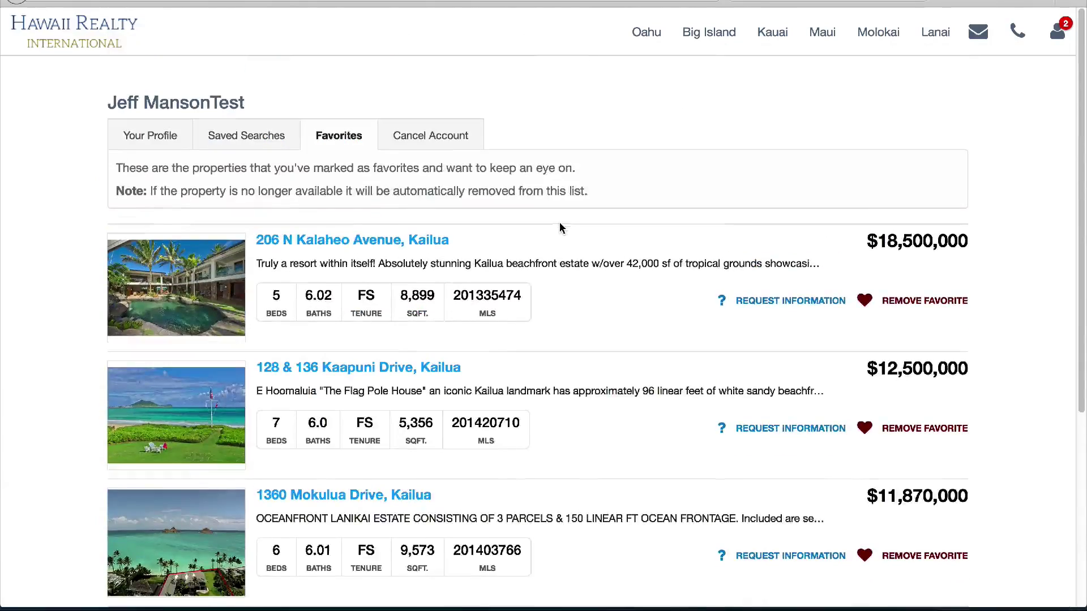
click(863, 301)
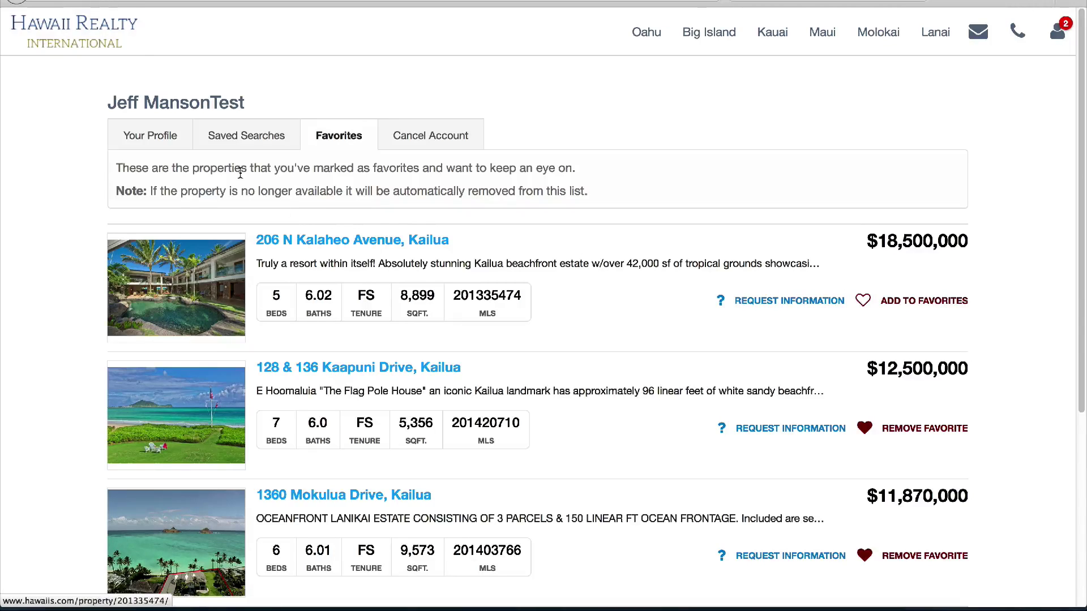
click(161, 137)
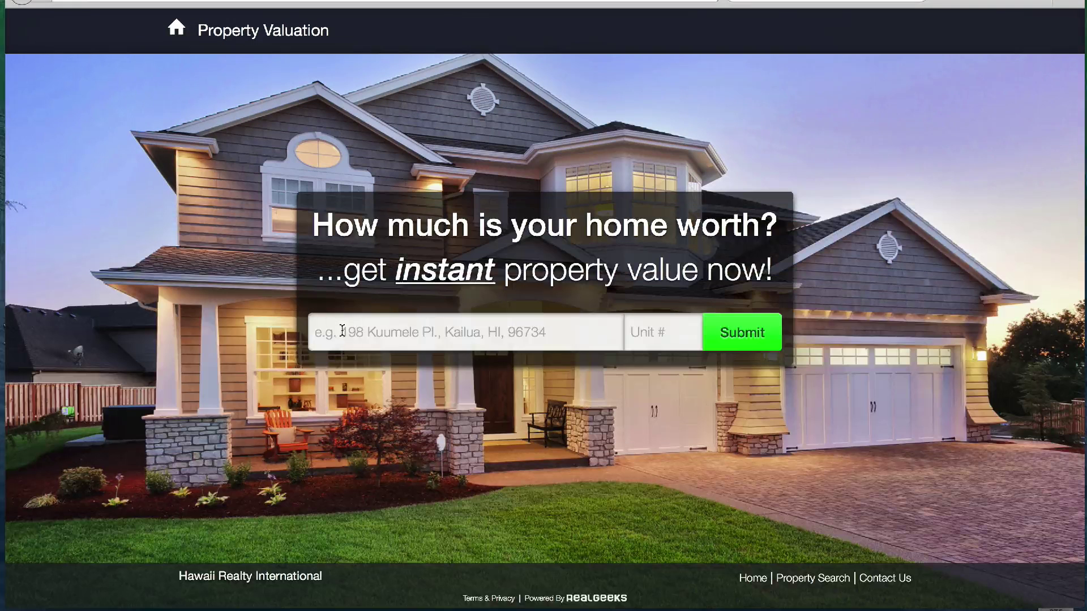
Enter and submit the Kuukama Street, Kailua address for a property valuation
click(342, 331)
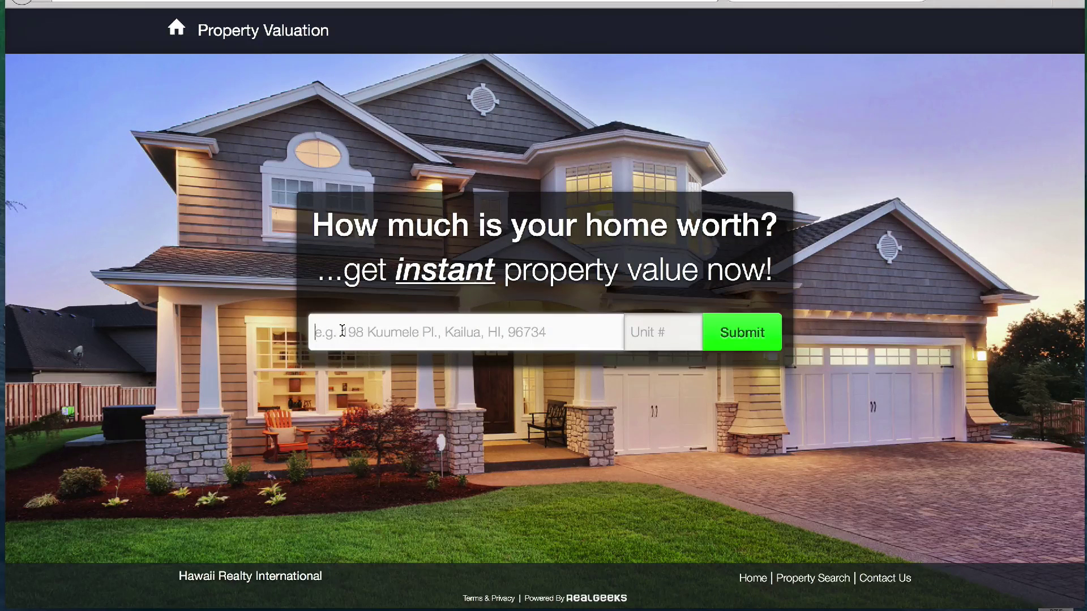
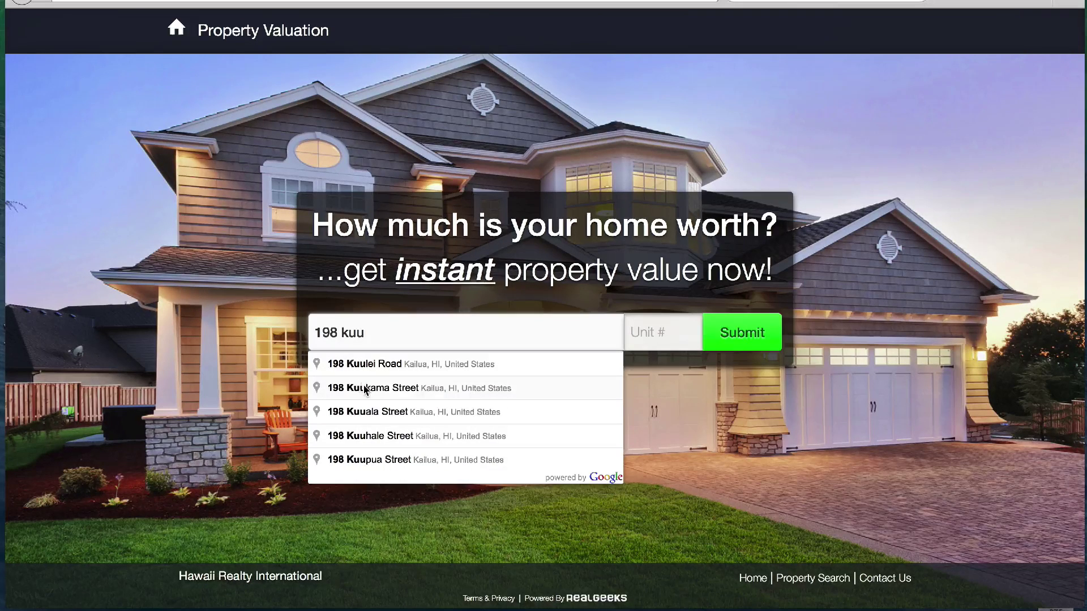
click(365, 388)
click(755, 342)
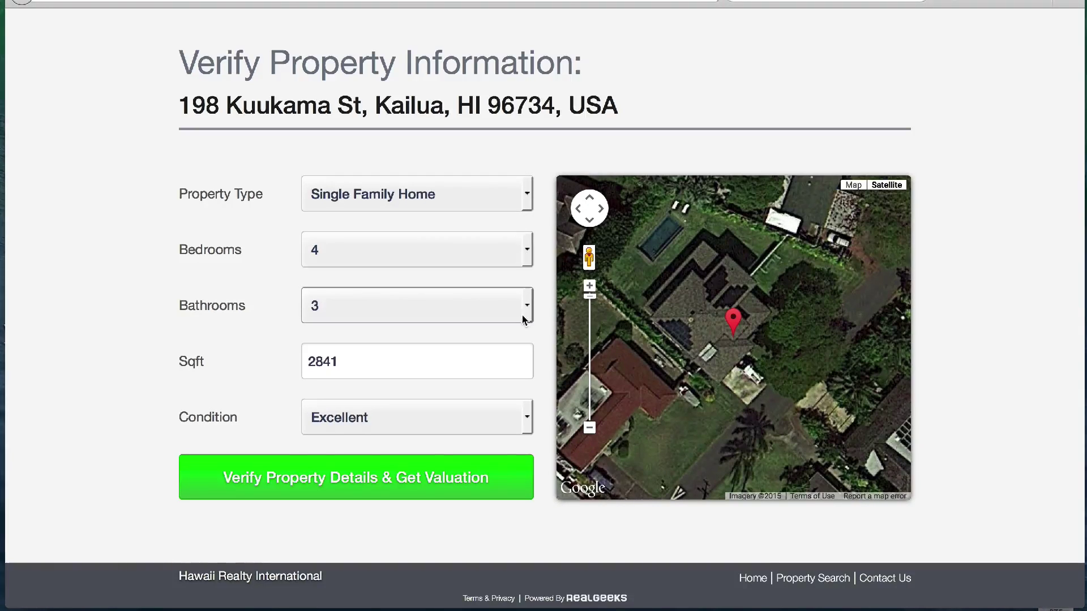
Set the home's condition to Great and verify the details to get the valuation
click(522, 418)
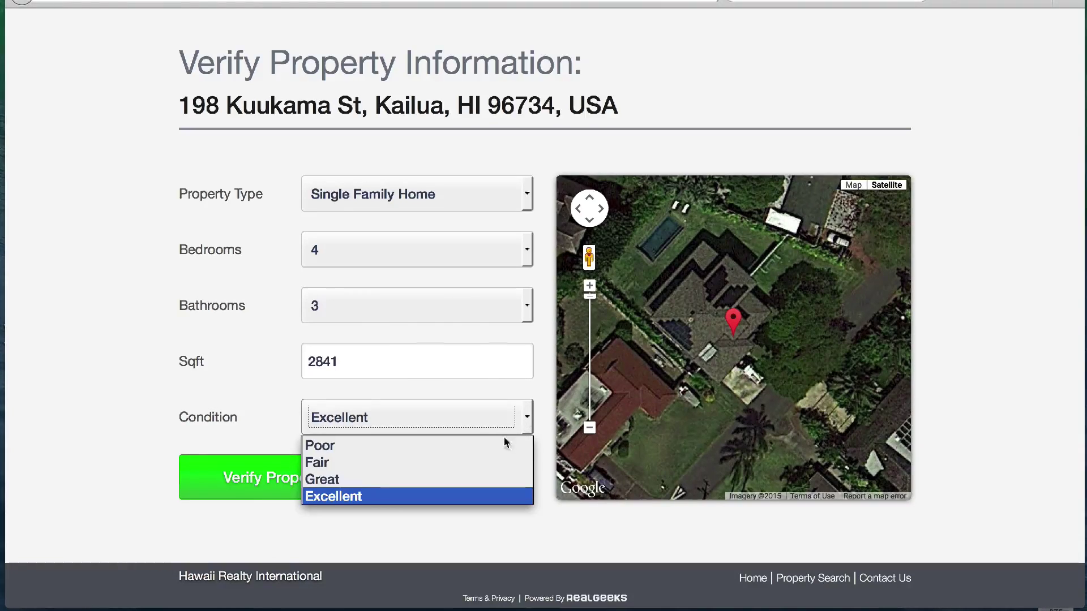
click(473, 481)
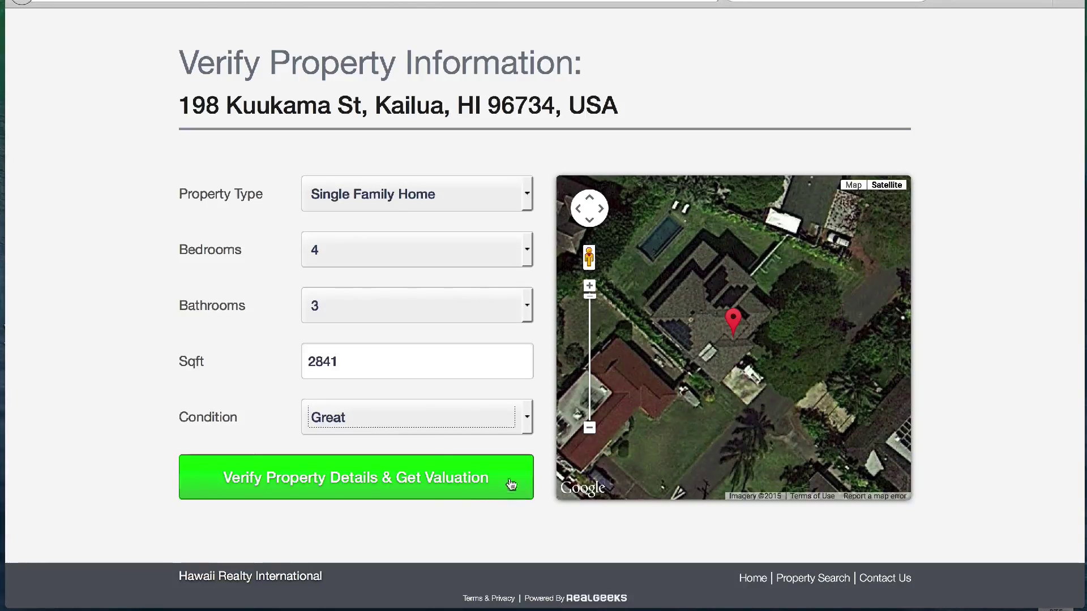
click(417, 483)
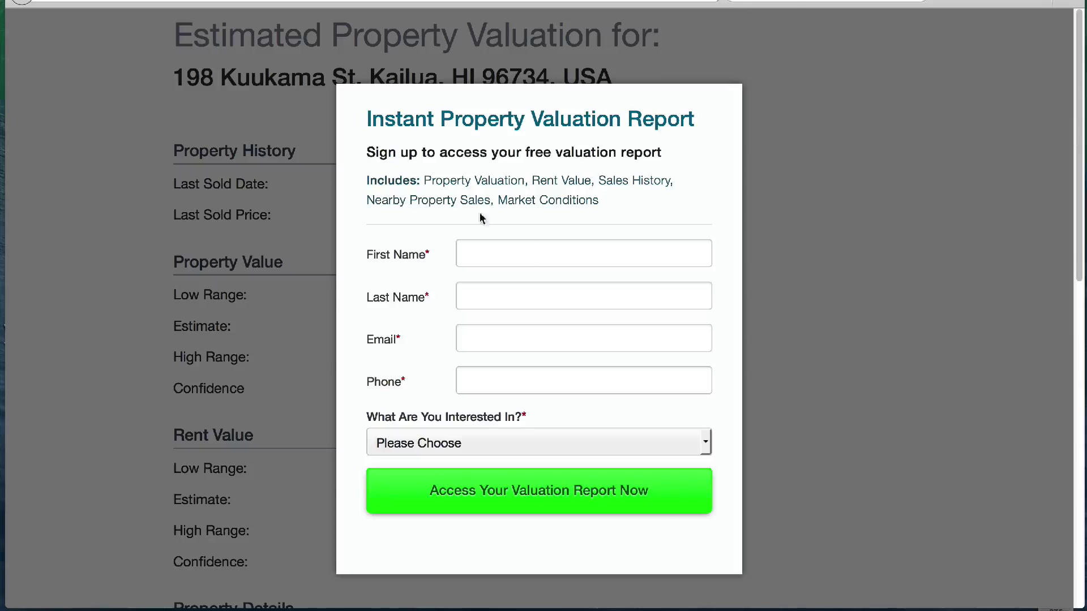
Fill in the lead's first and last name on the valuation sign-up form
scroll(295, 416, down, 5)
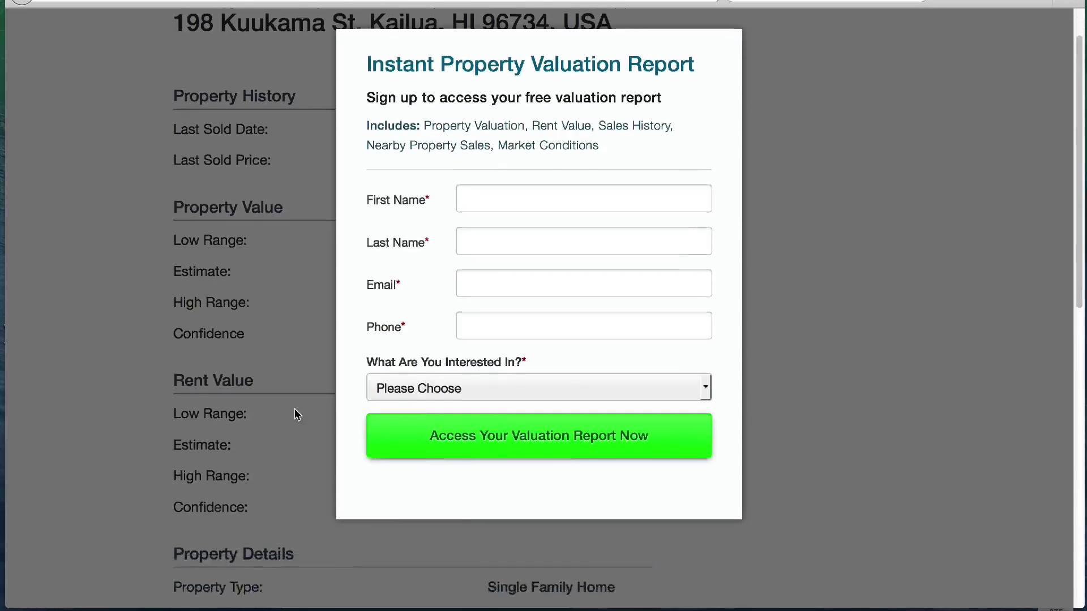
scroll(295, 415, down, 4)
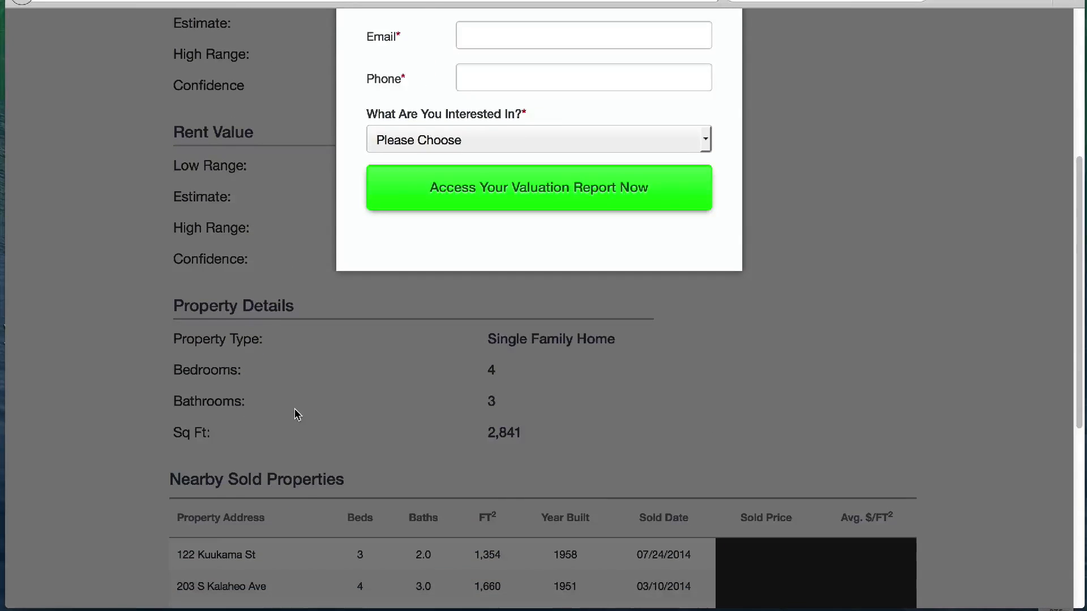
scroll(295, 415, down, 3)
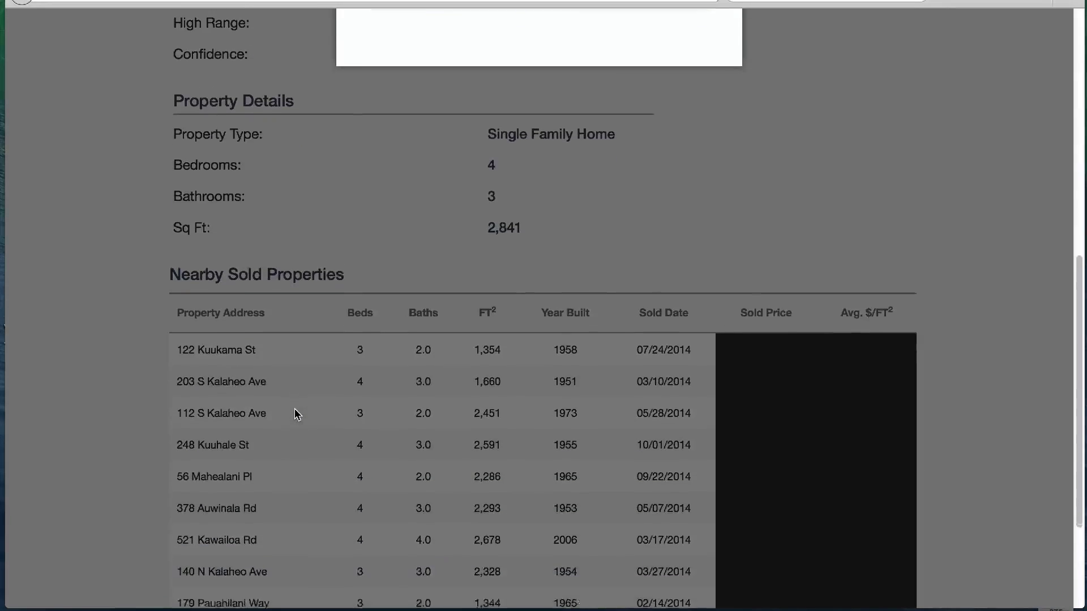
scroll(295, 415, down, 2)
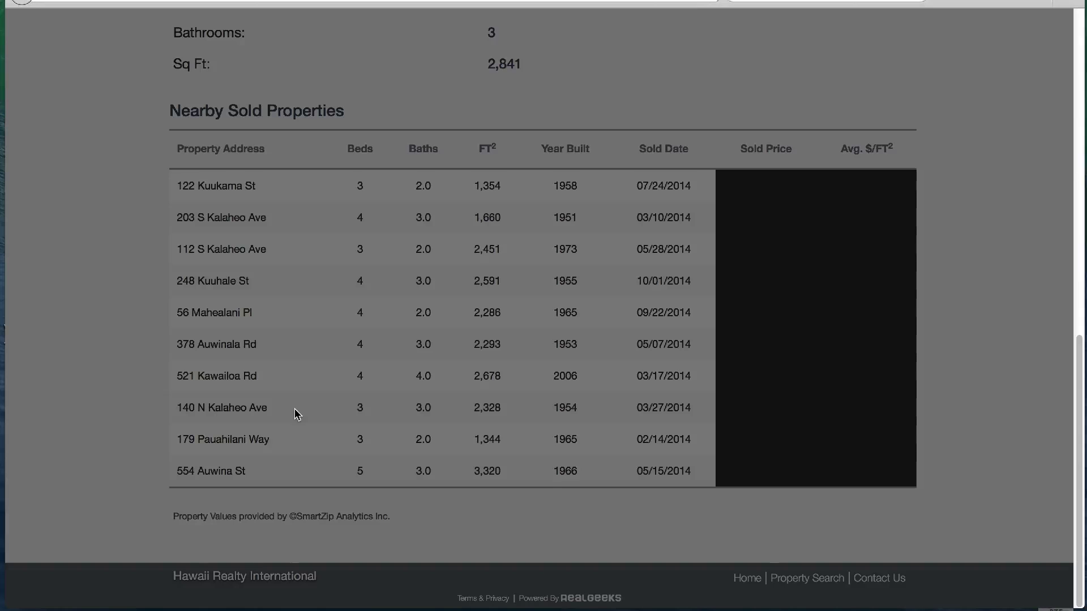
scroll(295, 414, up, 7)
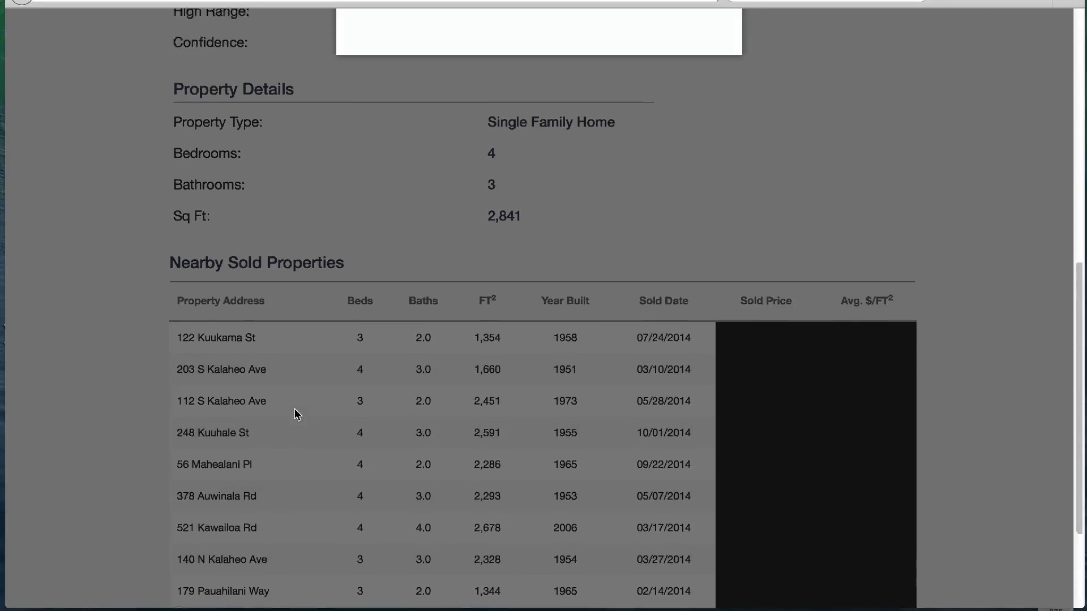
scroll(294, 415, up, 6)
click(517, 254)
click(472, 274)
click(492, 296)
text(man)
click(476, 310)
Enter the sign-up e-mail address and phone number
click(478, 340)
text(b)
click(493, 373)
click(542, 338)
text(233)
click(497, 381)
Choose I'm Thinking About Selling, unlock the valuation, and review the value and nearby sales
click(493, 443)
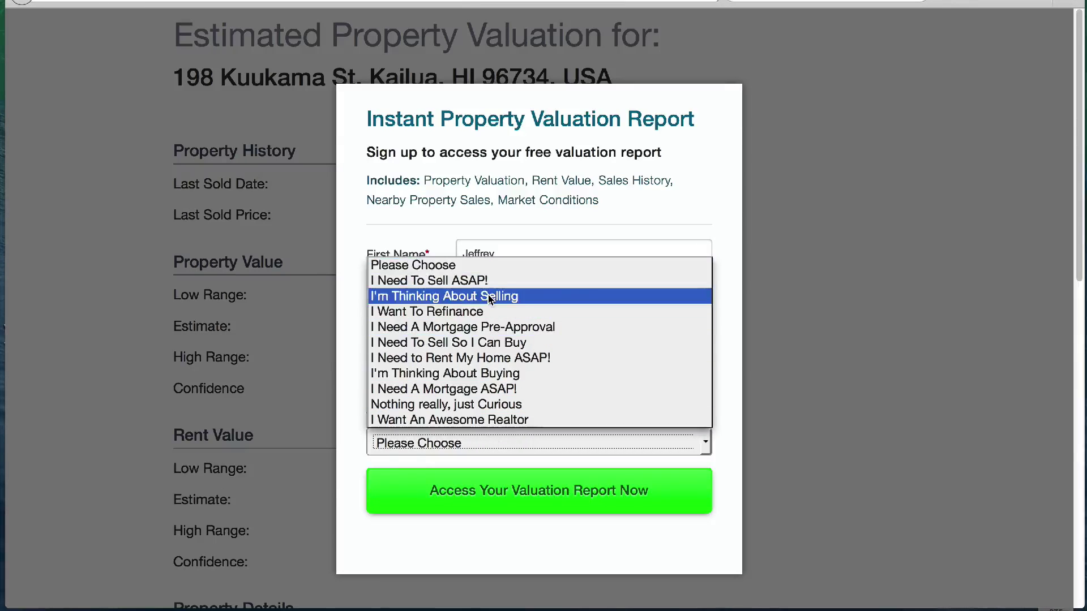
click(470, 299)
click(541, 494)
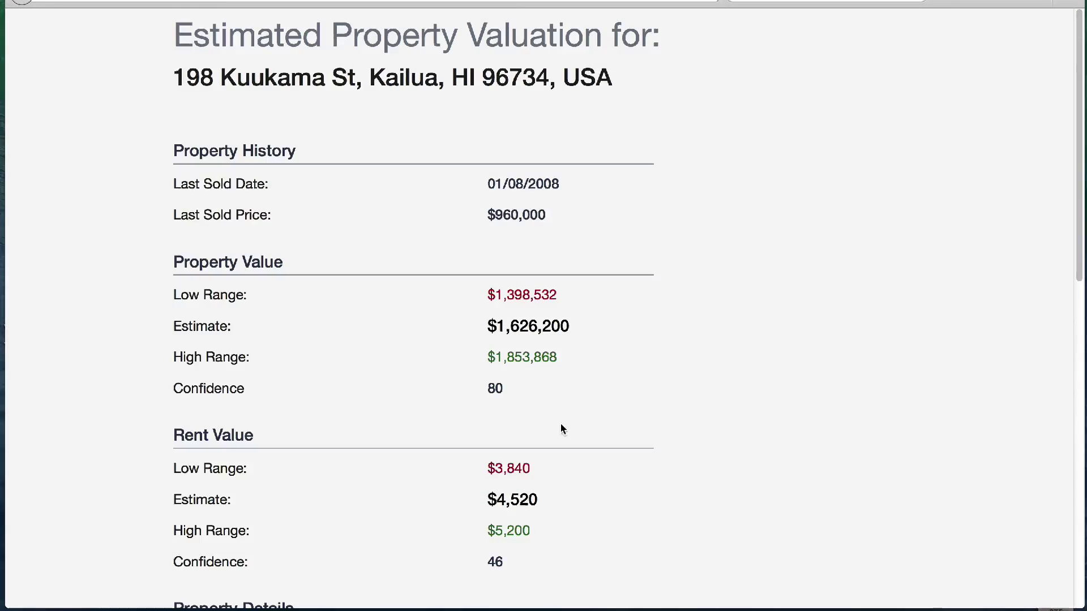
scroll(616, 371, down, 3)
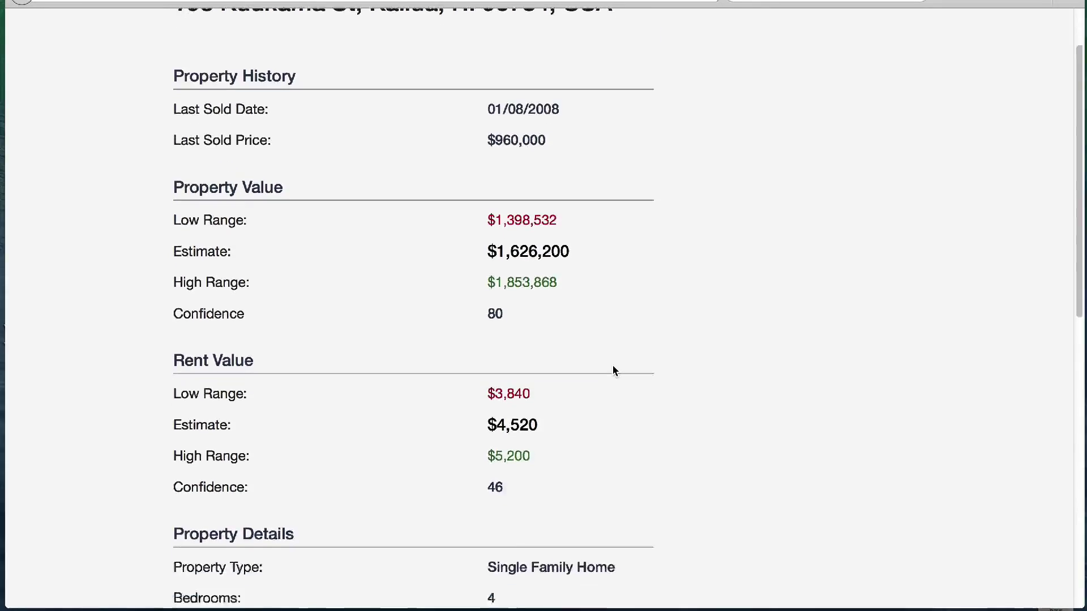
scroll(616, 371, down, 3)
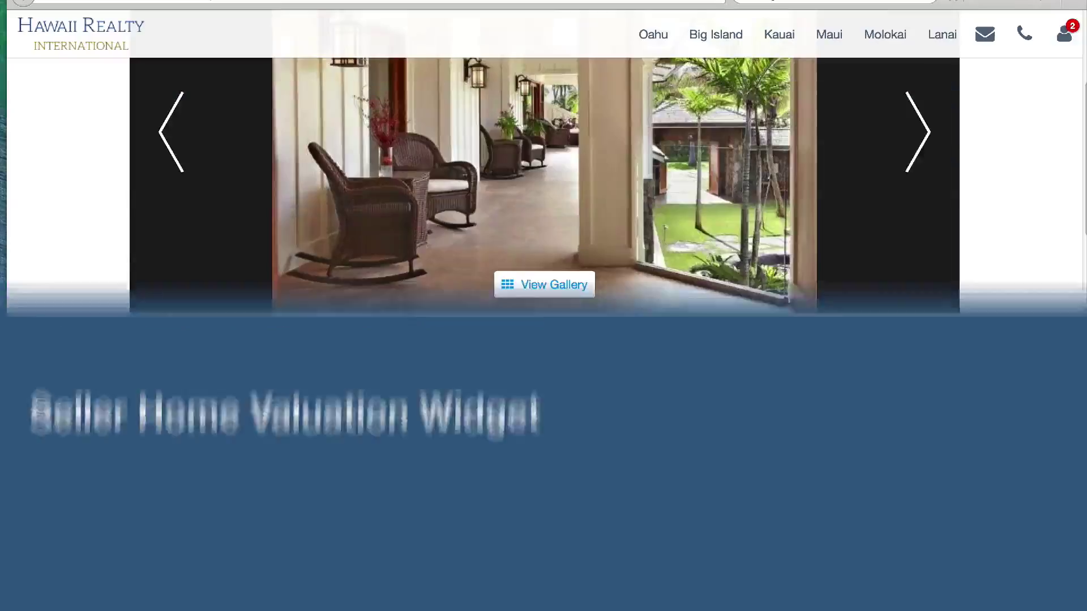
scroll(580, 344, down, 10)
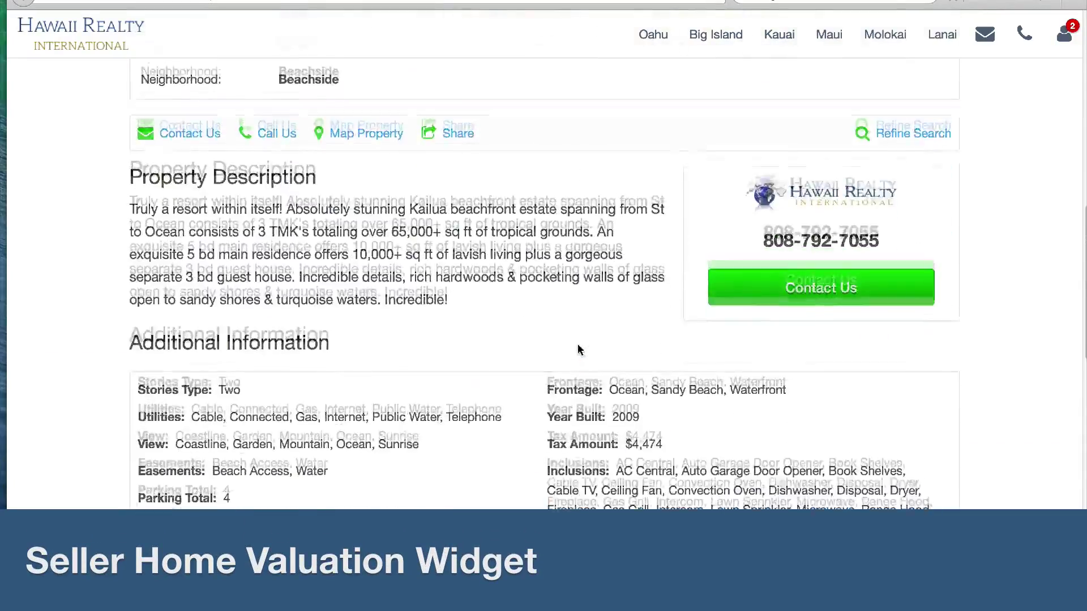
Request a home value for the Kuukama Street, Kailua address in the home-worth widget
scroll(578, 348, down, 6)
click(384, 345)
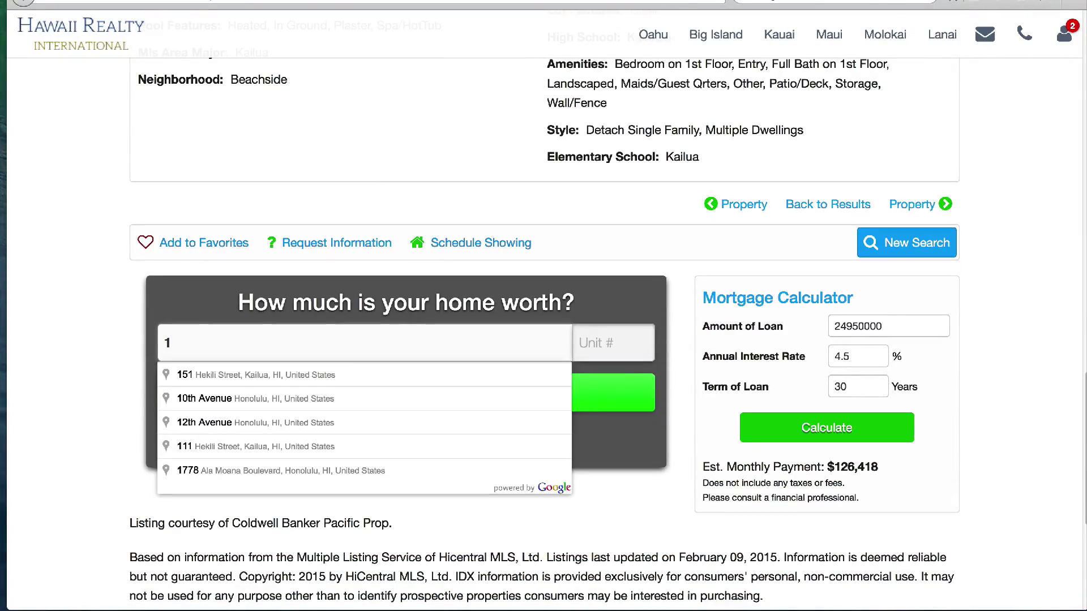
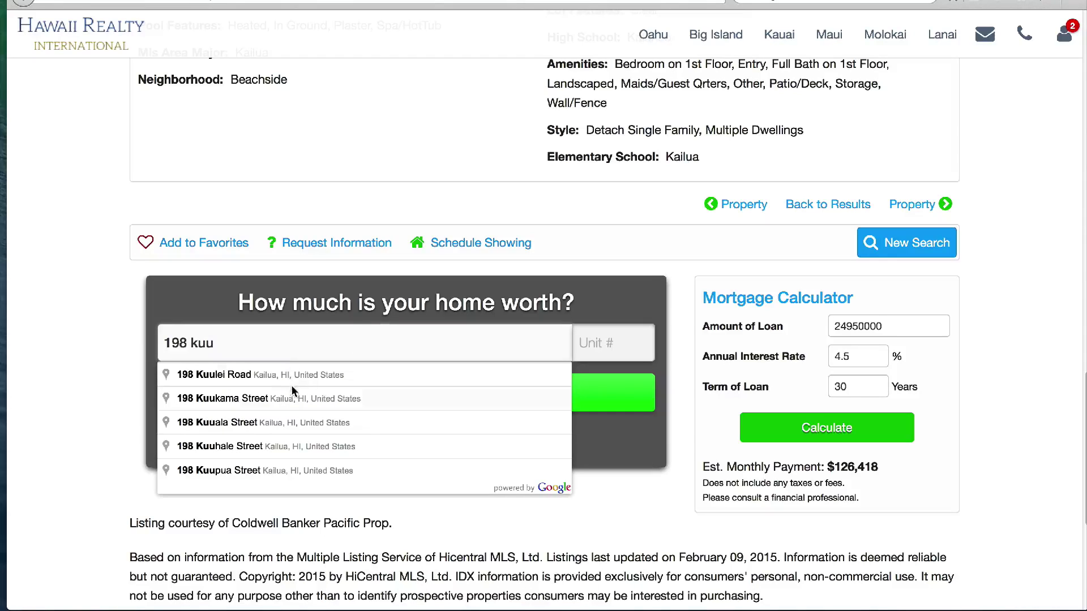
click(291, 396)
click(353, 399)
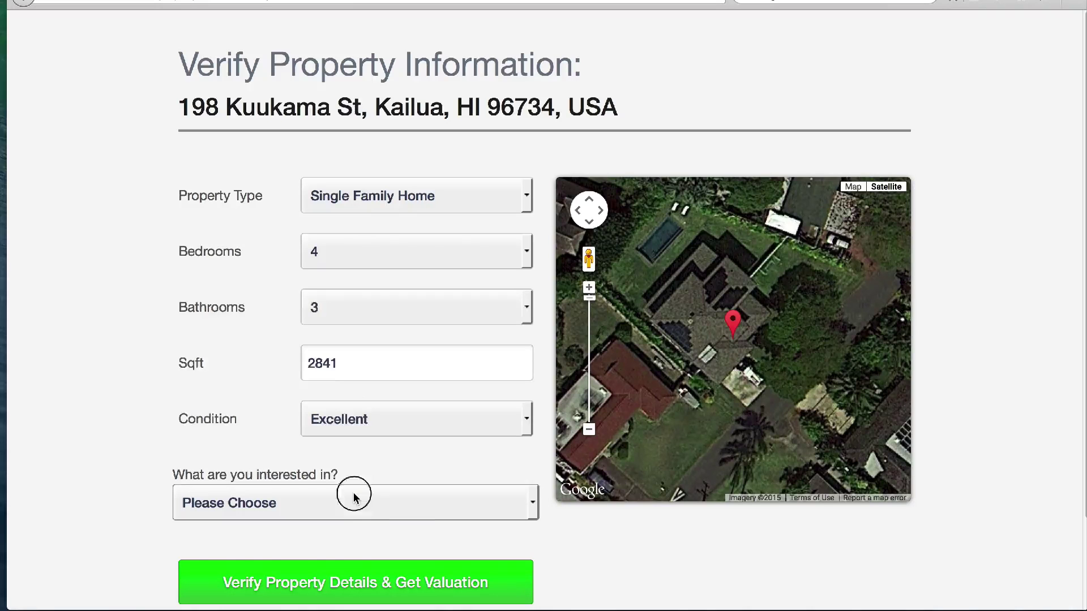
Set the interest to I Want An Awesome Realtor and verify the property details
click(355, 497)
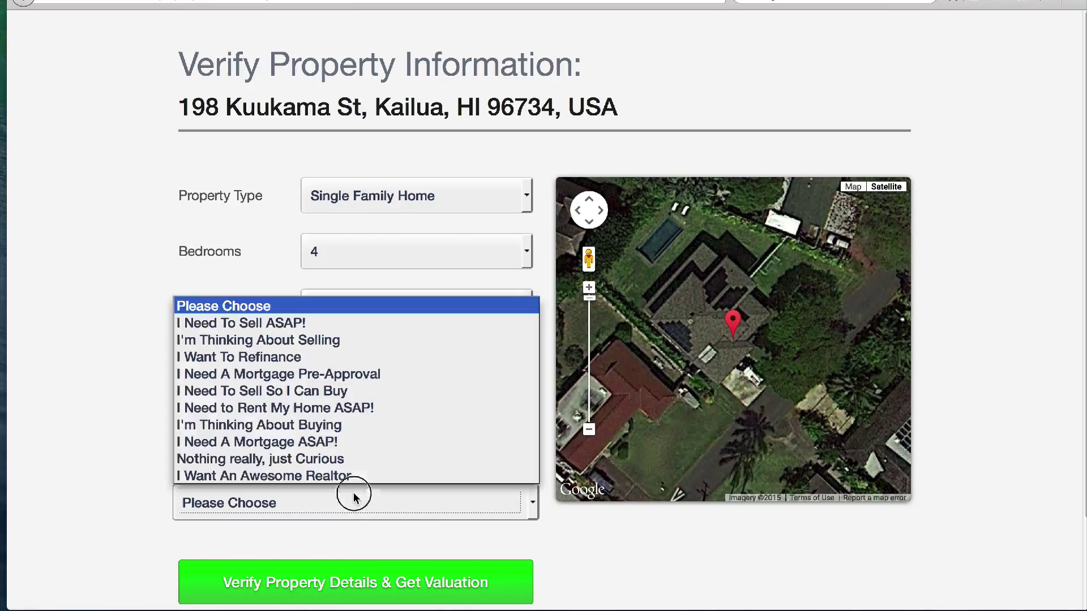
click(347, 477)
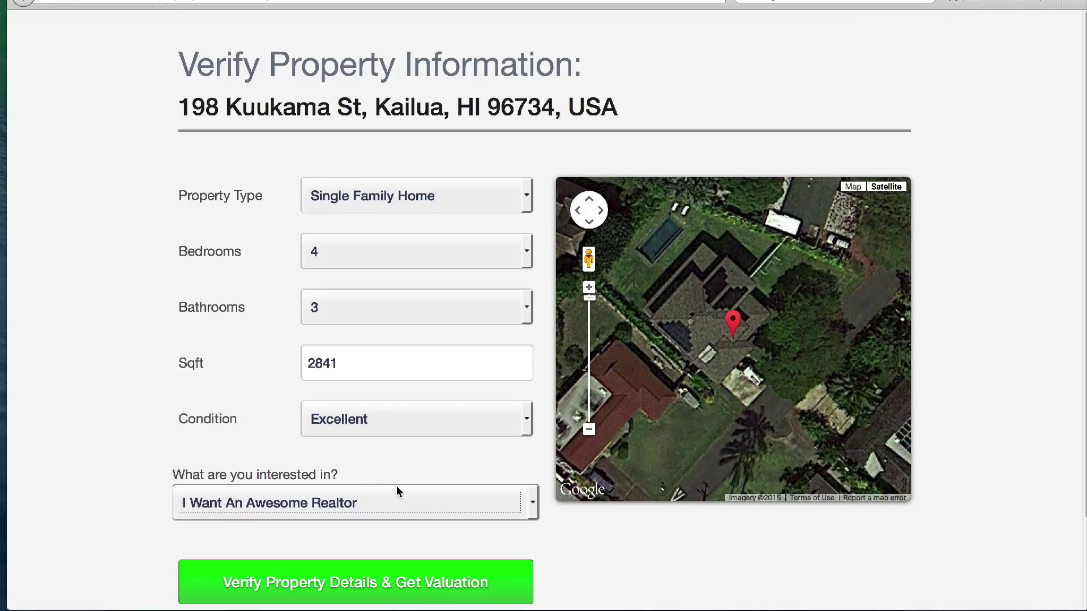
scroll(396, 487, down, 4)
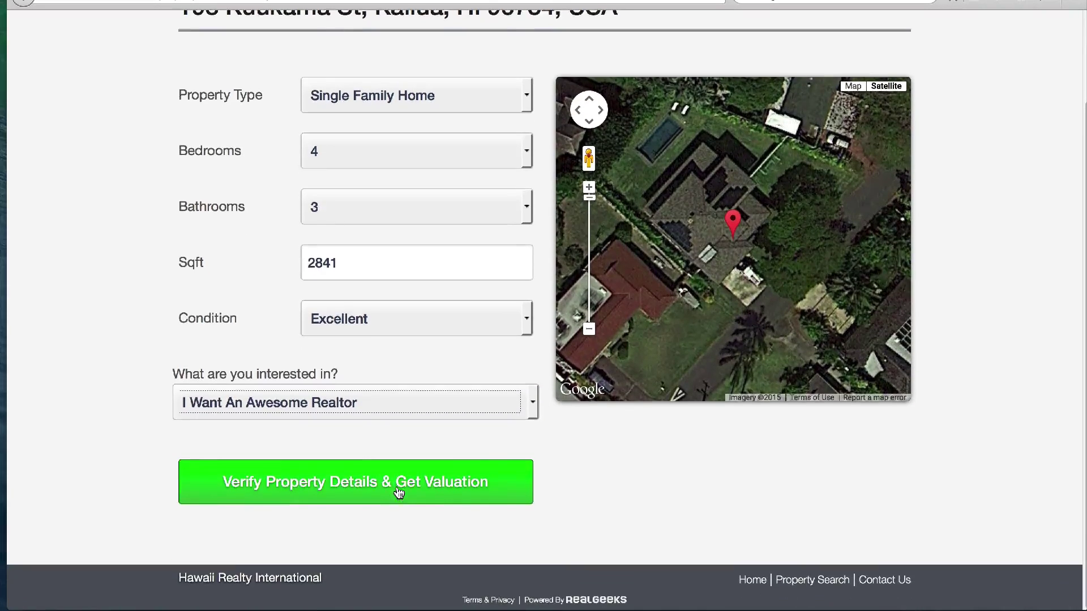
click(398, 490)
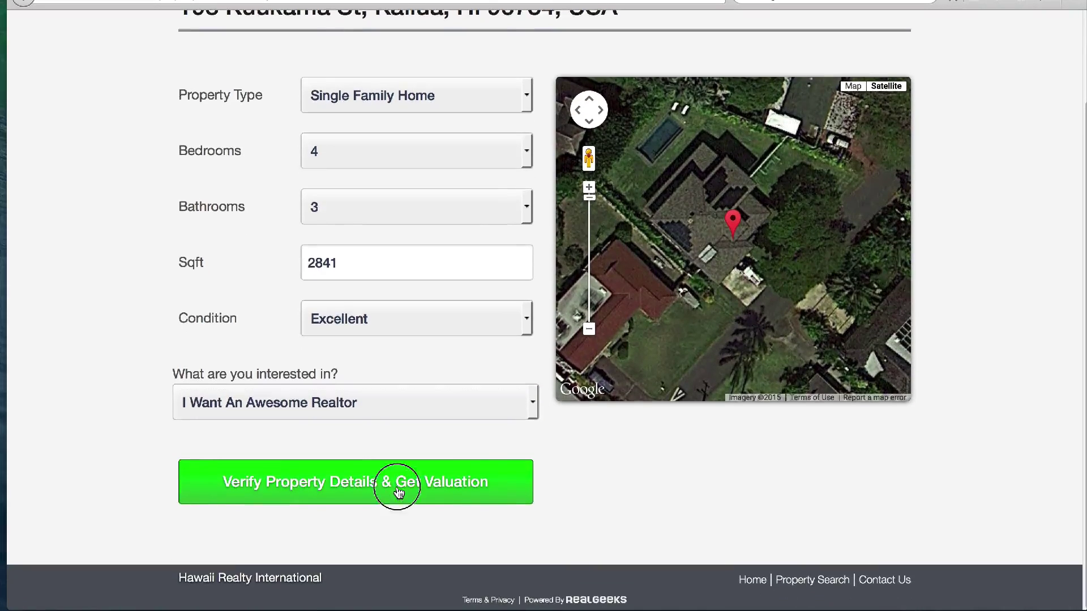
Review the valuation results and Nearby Sold Properties table, then head back toward the CRM
scroll(398, 488, down, 3)
scroll(399, 489, down, 10)
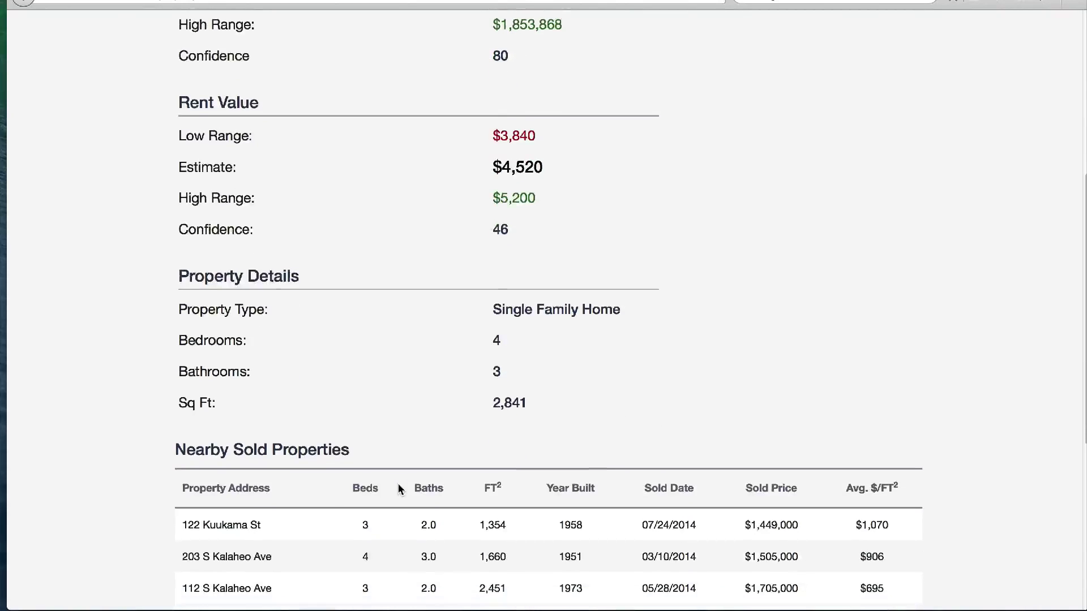
scroll(399, 490, down, 7)
scroll(399, 489, down, 7)
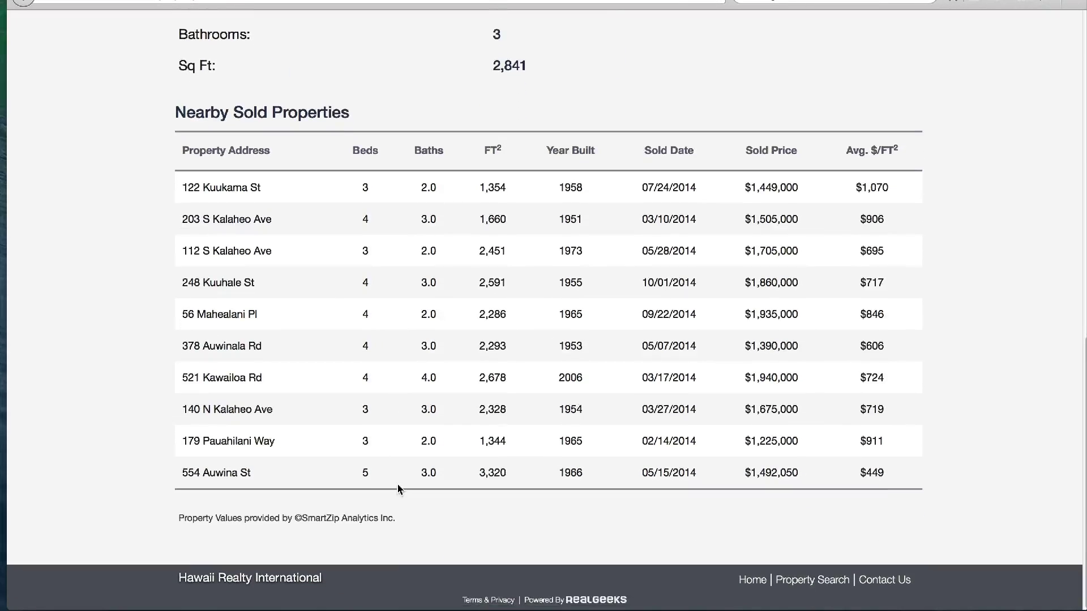
scroll(398, 489, up, 20)
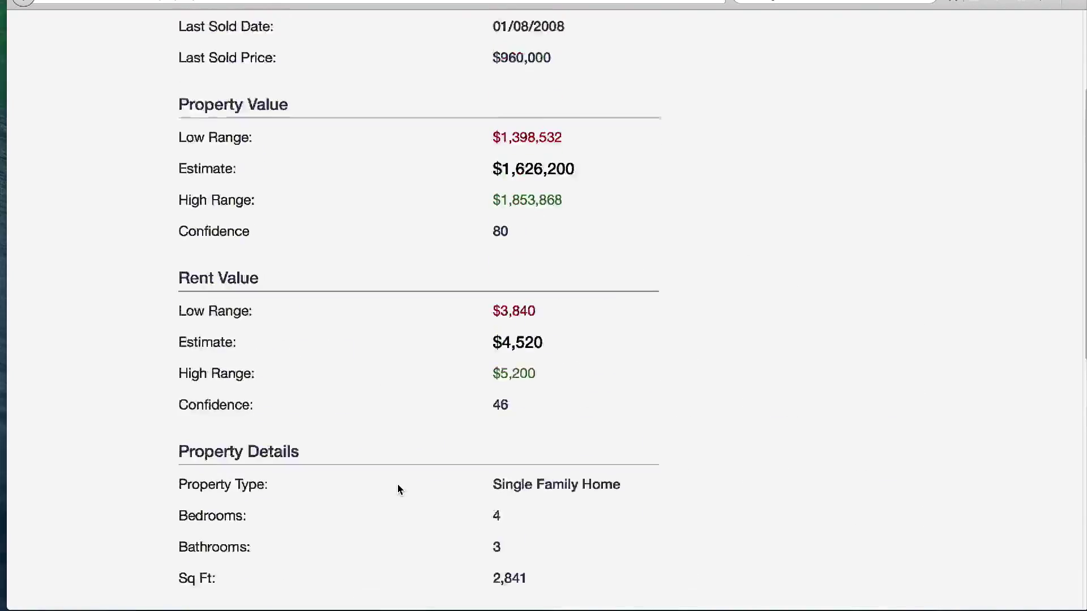
scroll(399, 489, up, 1)
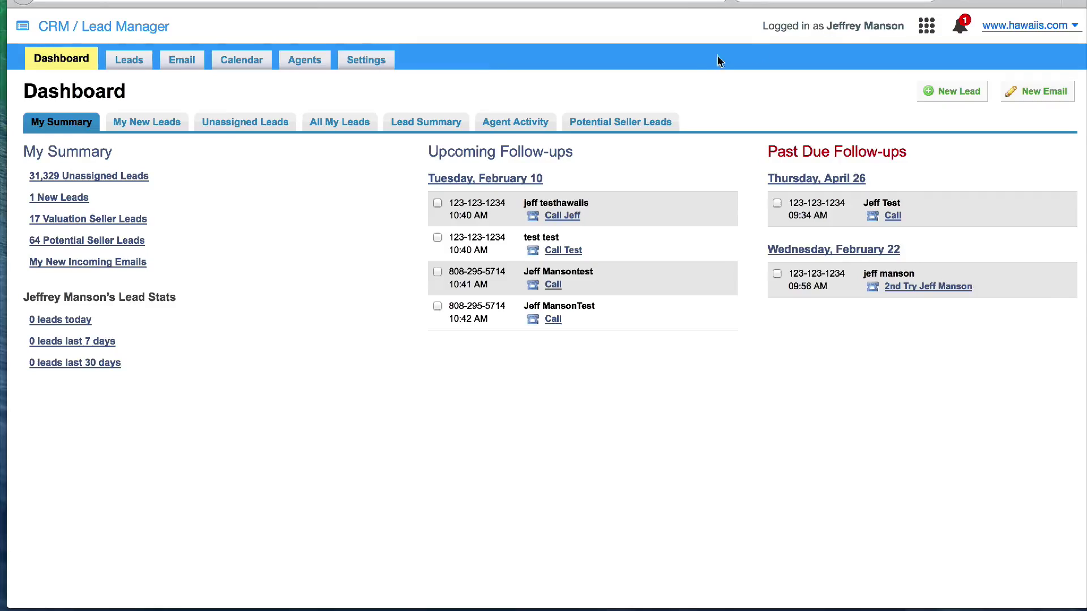
click(928, 27)
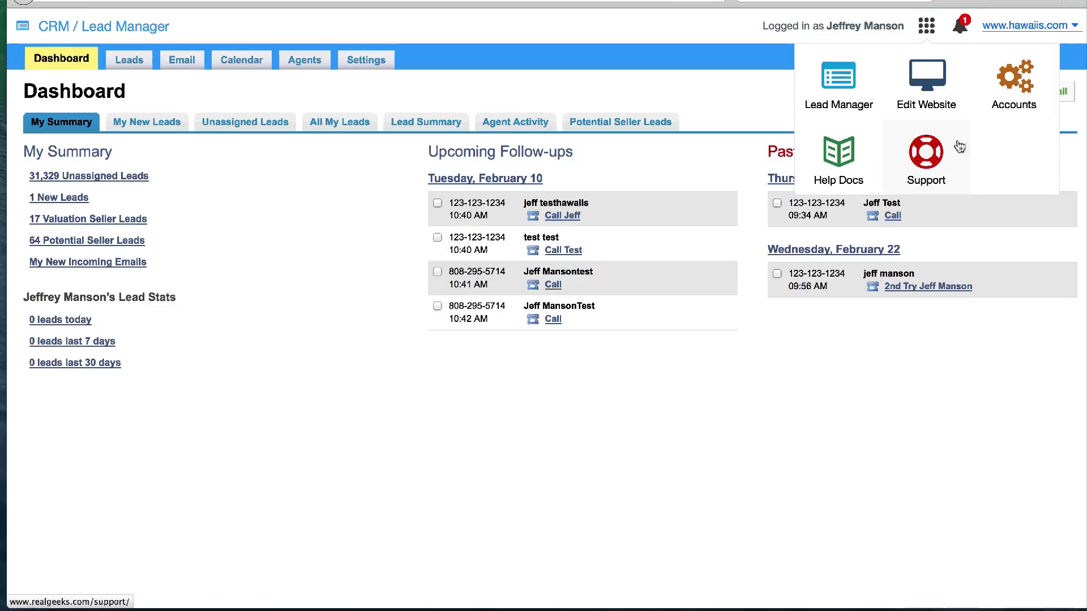
click(758, 100)
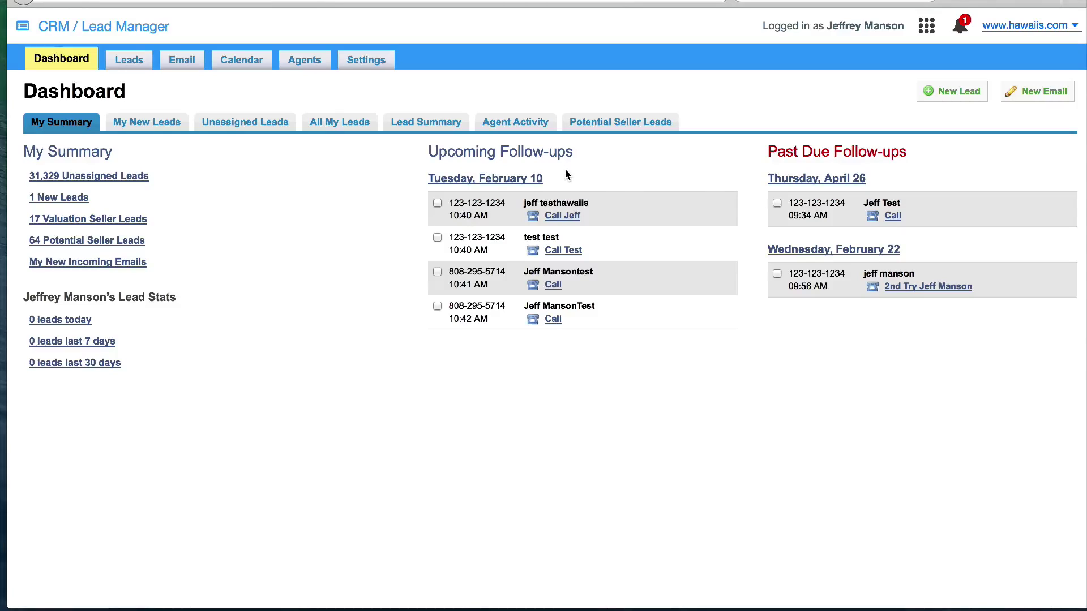
click(514, 179)
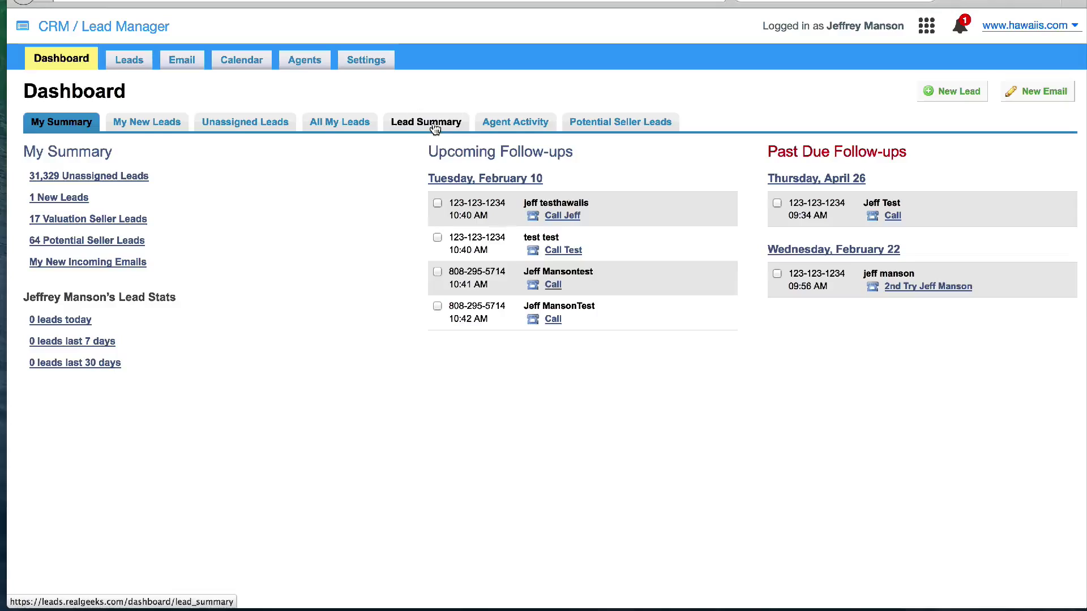
click(433, 126)
Scroll through the per-agent Lead Summary
scroll(421, 225, down, 5)
scroll(421, 224, down, 15)
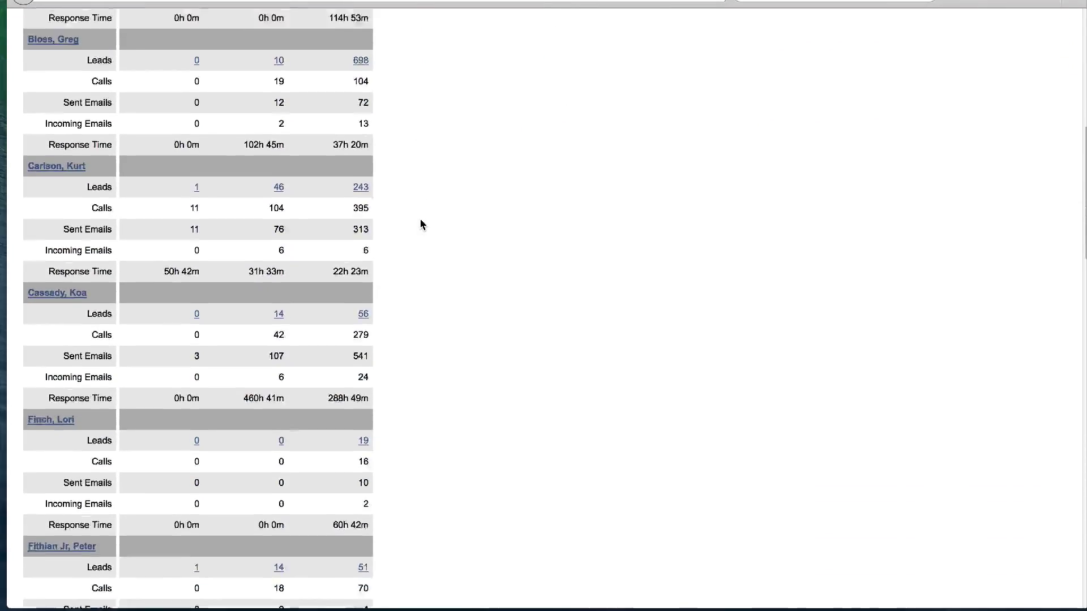
scroll(419, 225, down, 14)
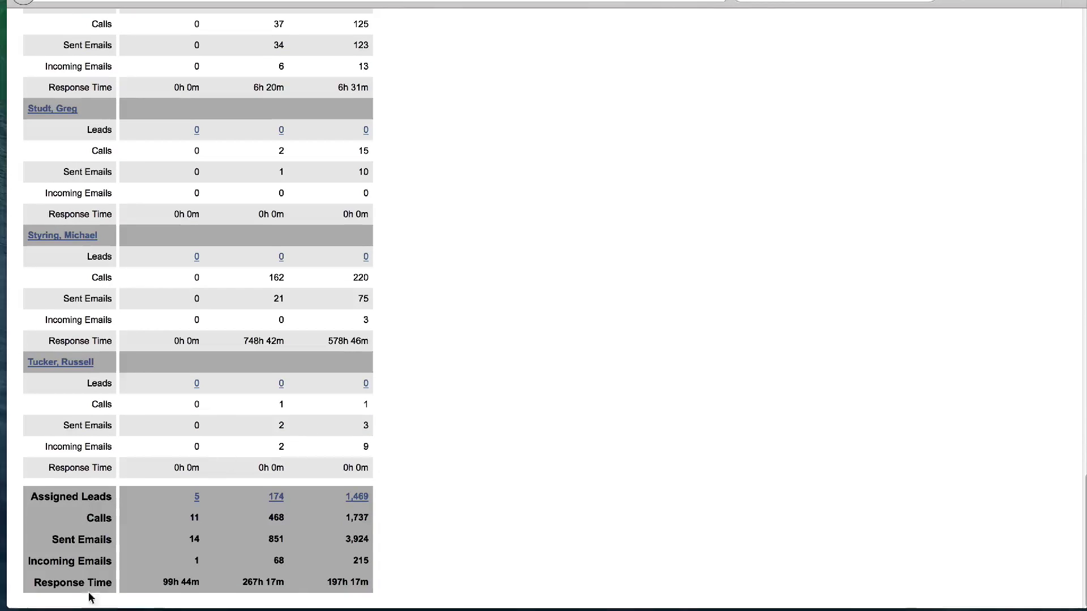
scroll(421, 412, up, 20)
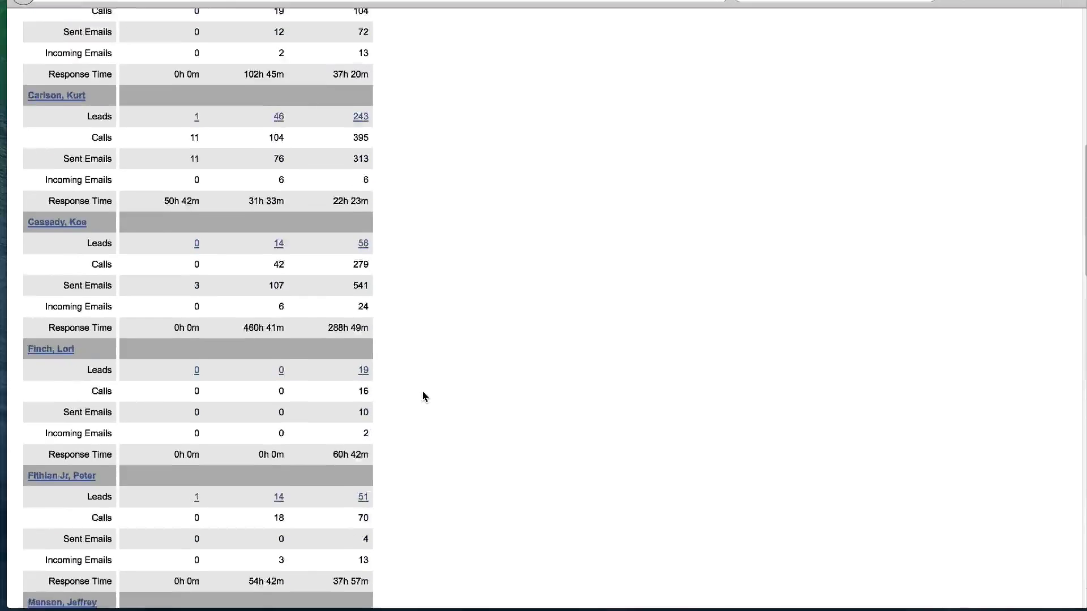
Switch to the Agent Activity log and browse its entries
click(518, 123)
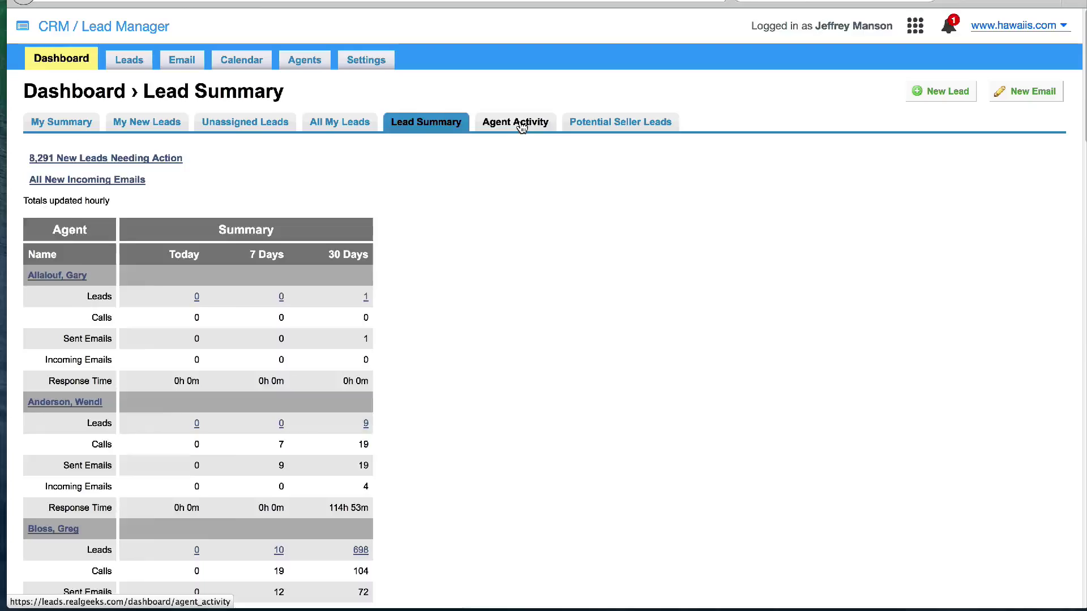
scroll(495, 256, down, 15)
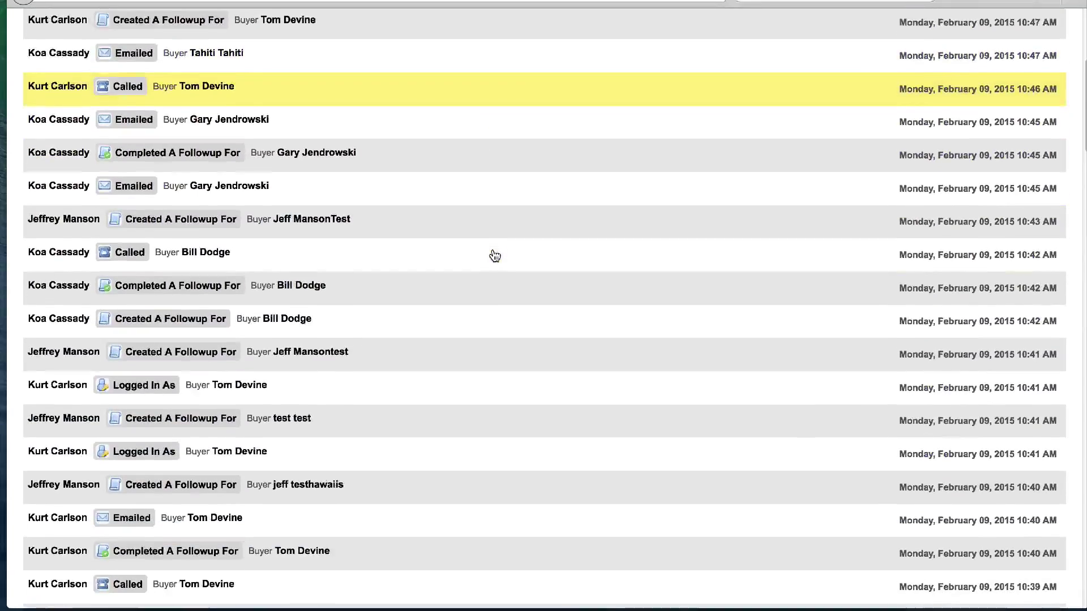
scroll(494, 257, down, 20)
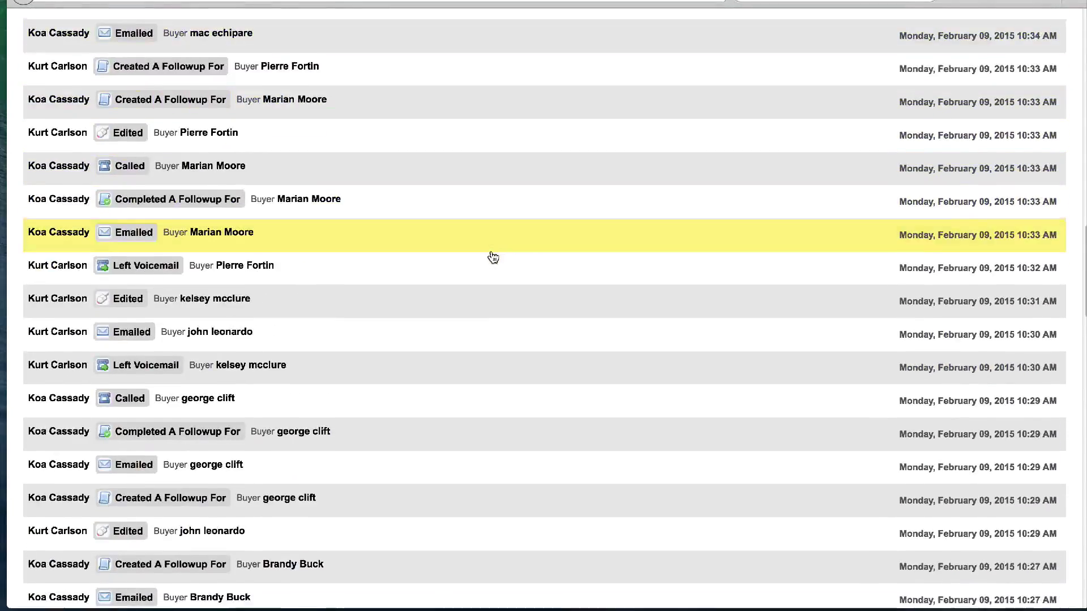
scroll(494, 258, up, 18)
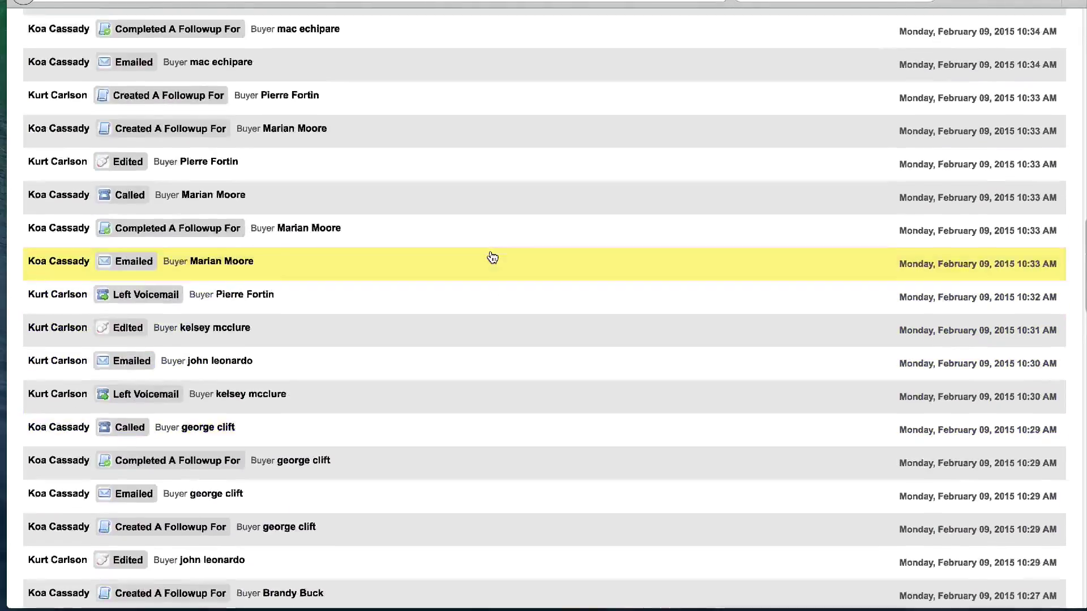
scroll(491, 257, up, 10)
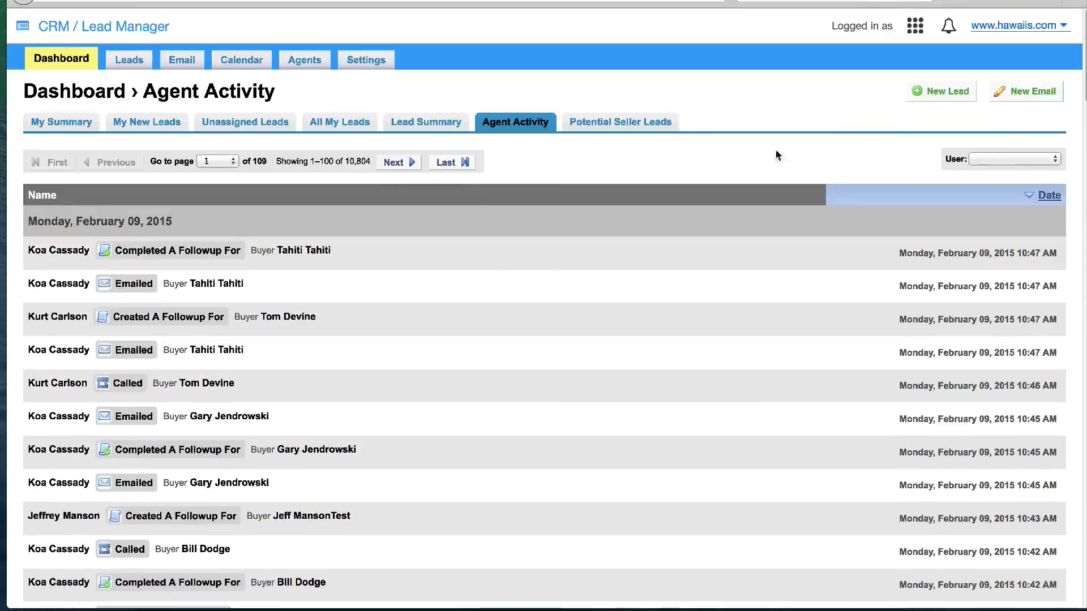
click(999, 159)
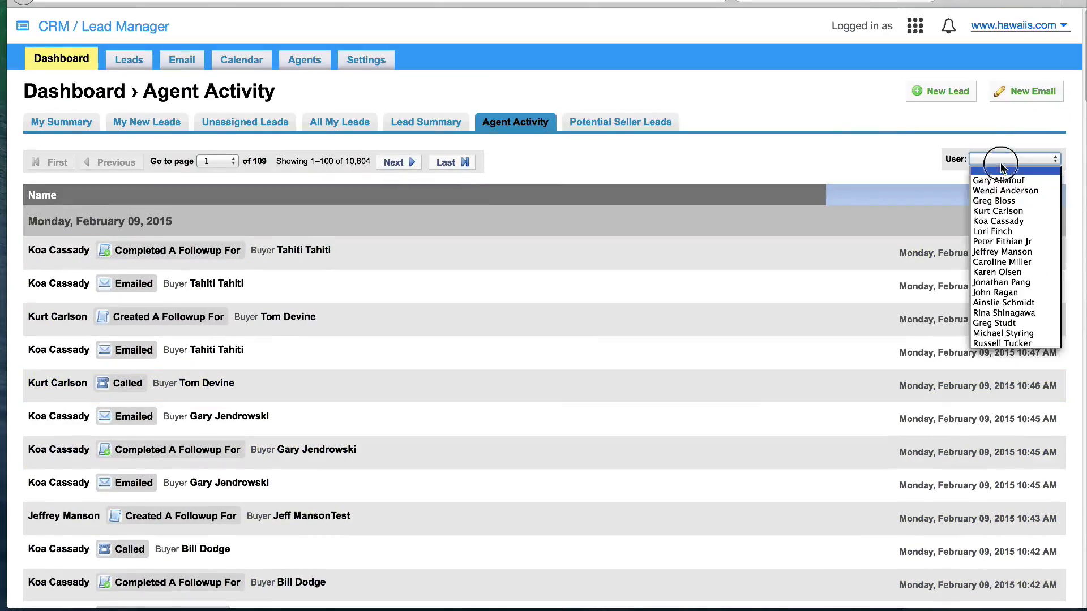
Filter the activity log to one agent, then switch to the Potential Seller Leads list
click(1012, 211)
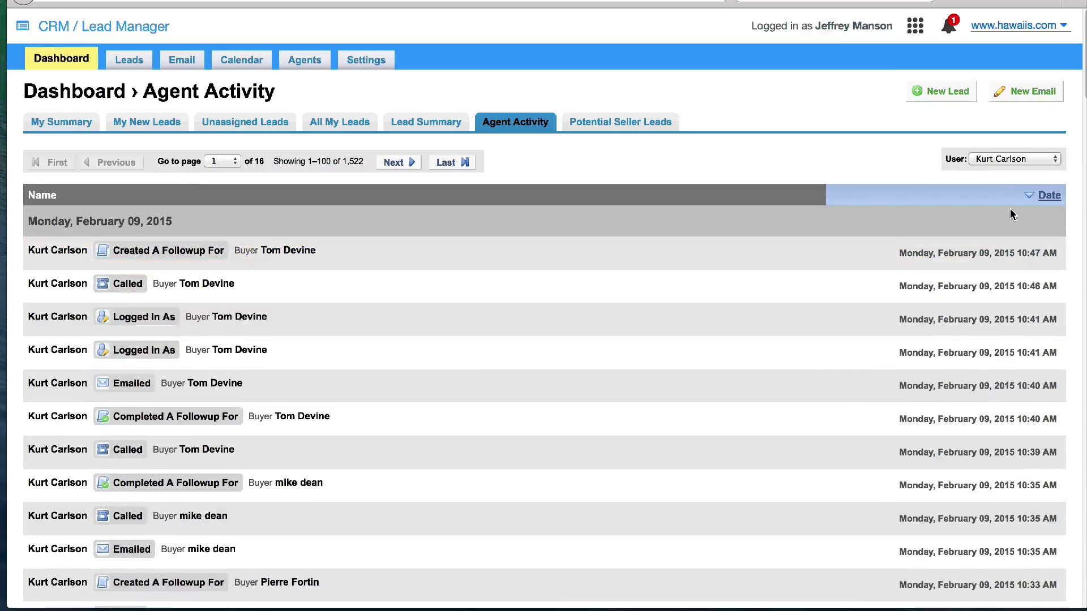
scroll(782, 308, down, 5)
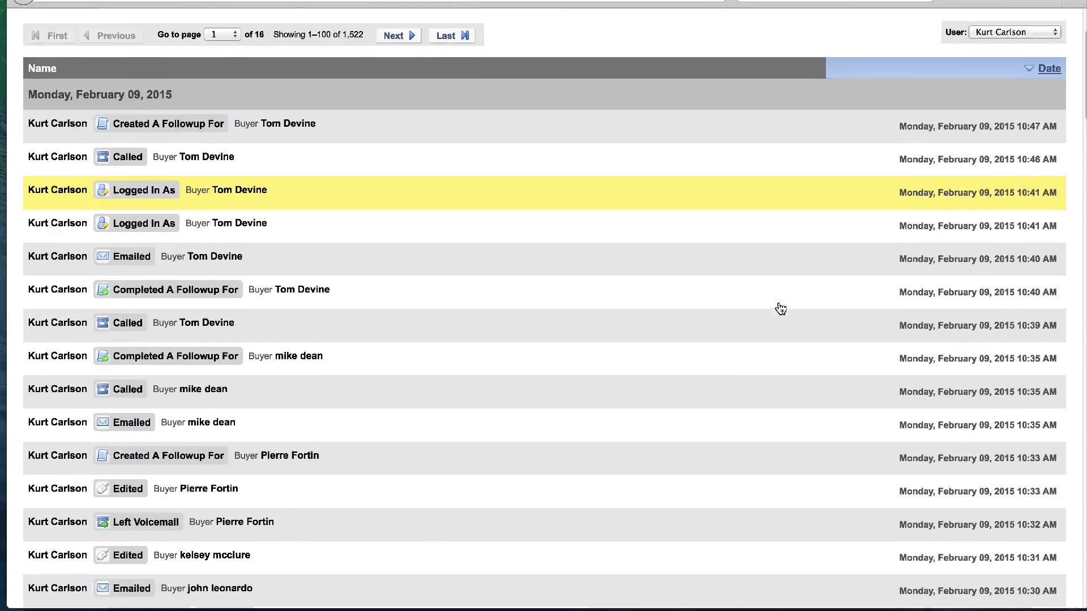
scroll(782, 308, down, 8)
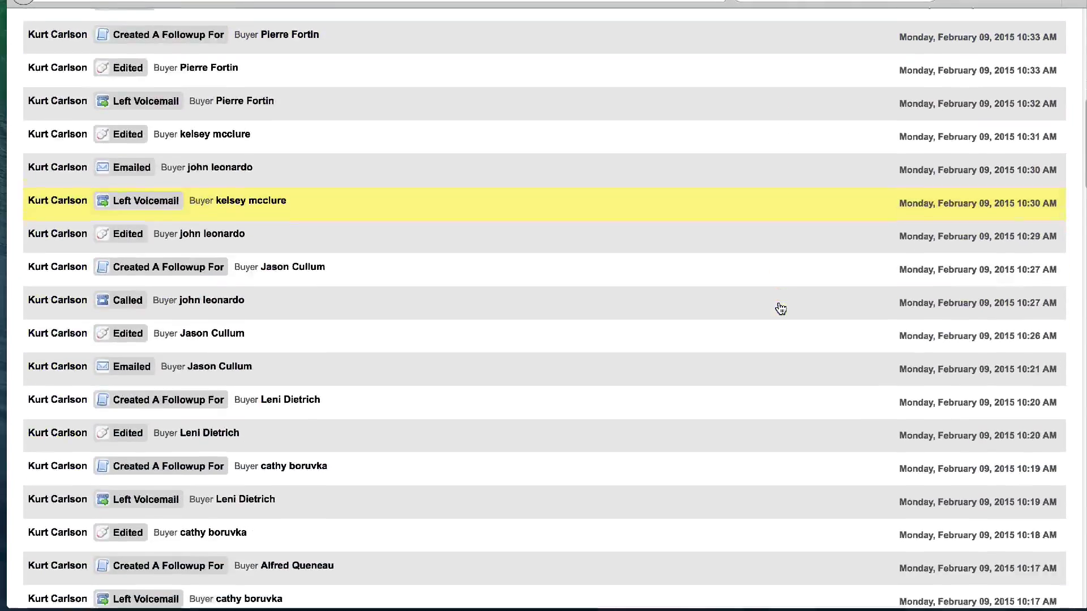
scroll(782, 309, up, 15)
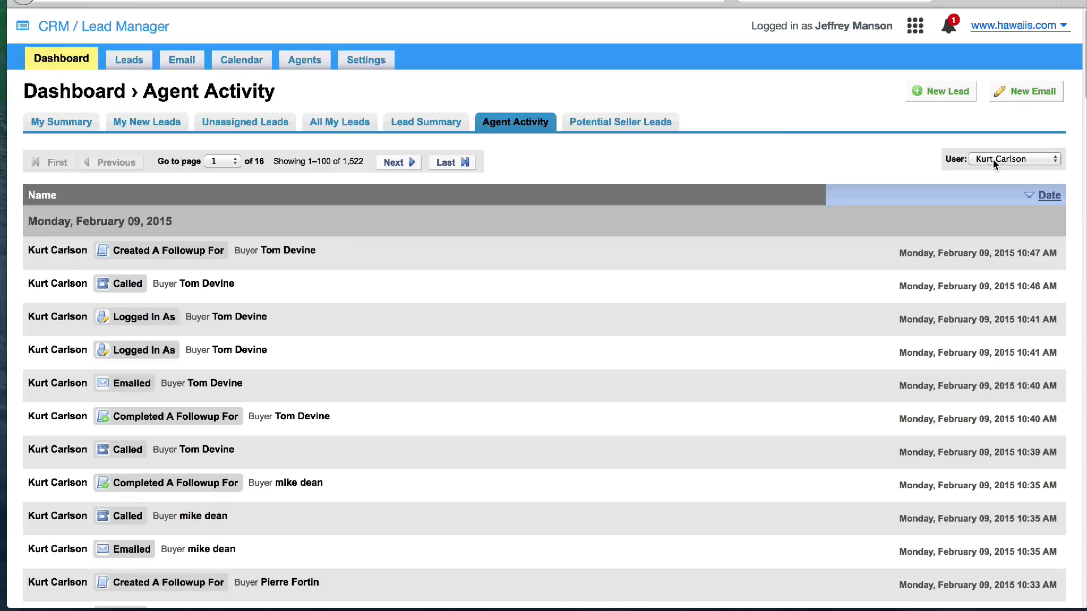
click(623, 120)
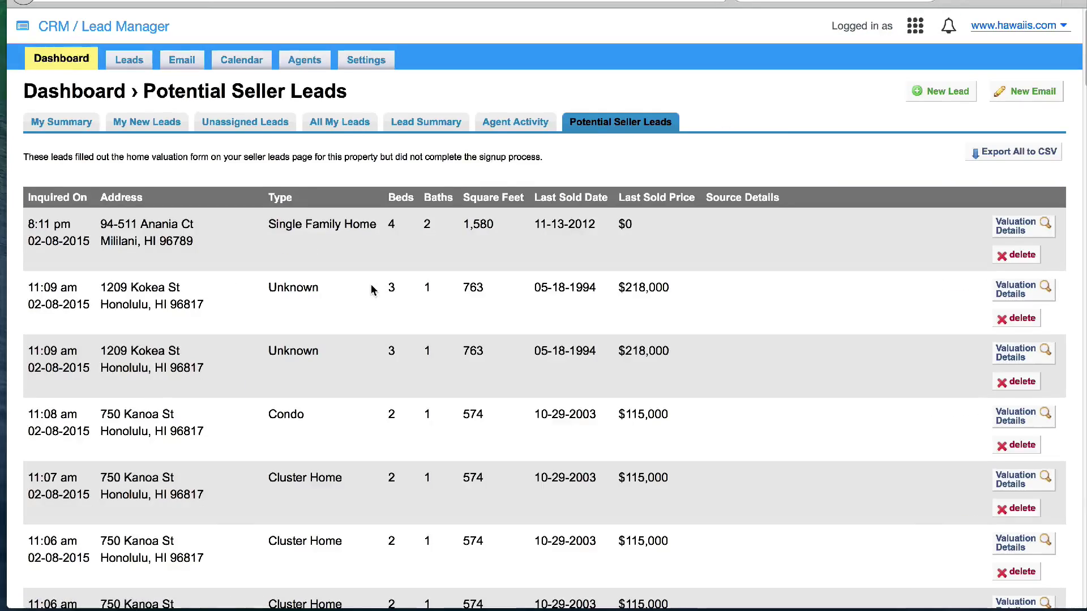
scroll(372, 290, down, 7)
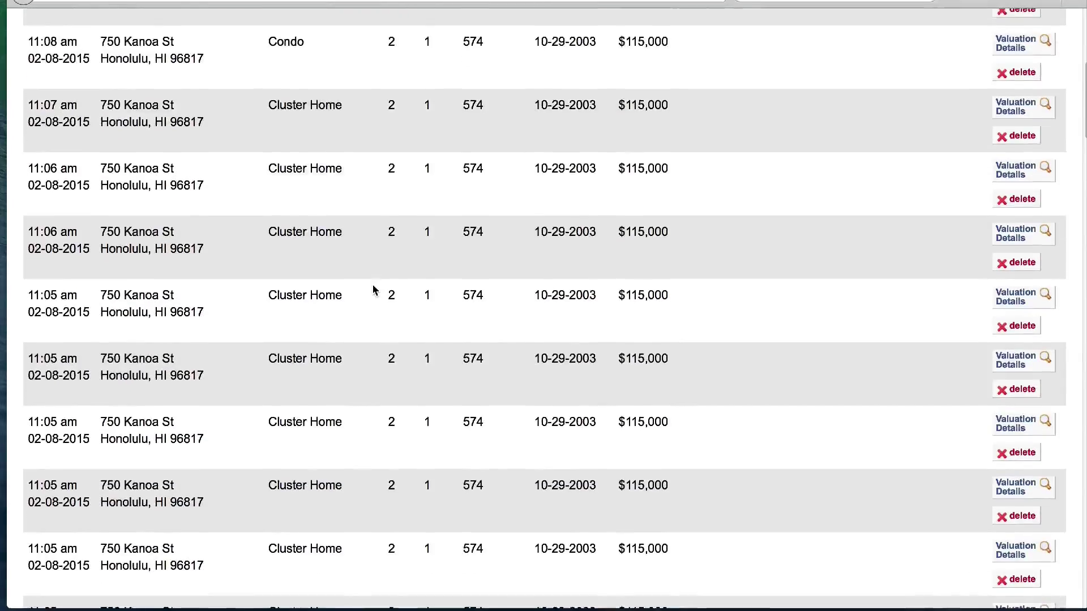
Go back to the Dashboard's My Summary showing 64 potential and 17 valuation seller leads
scroll(373, 290, up, 7)
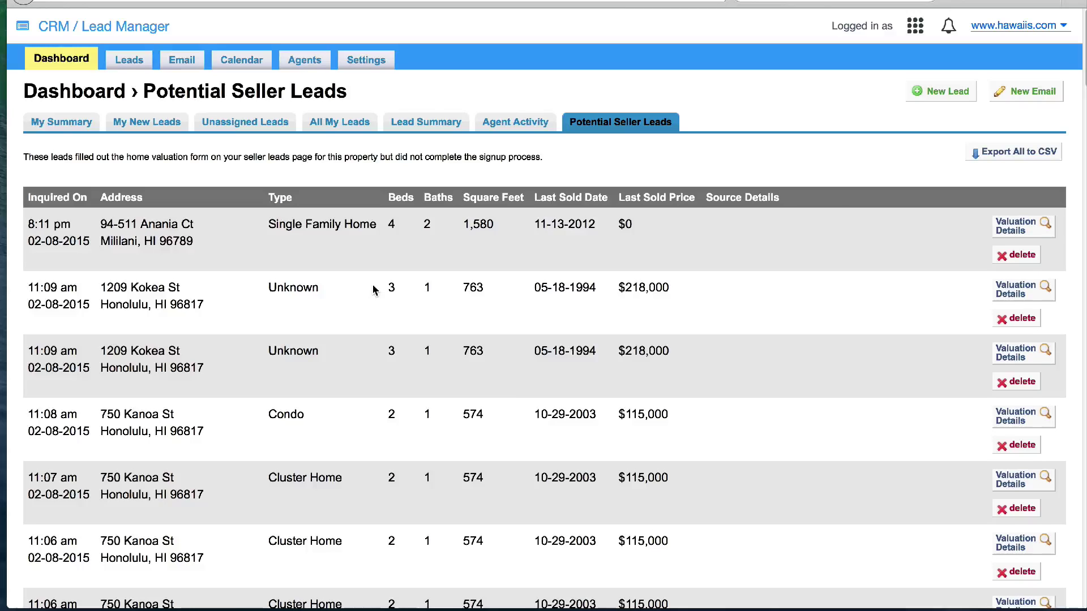
click(77, 122)
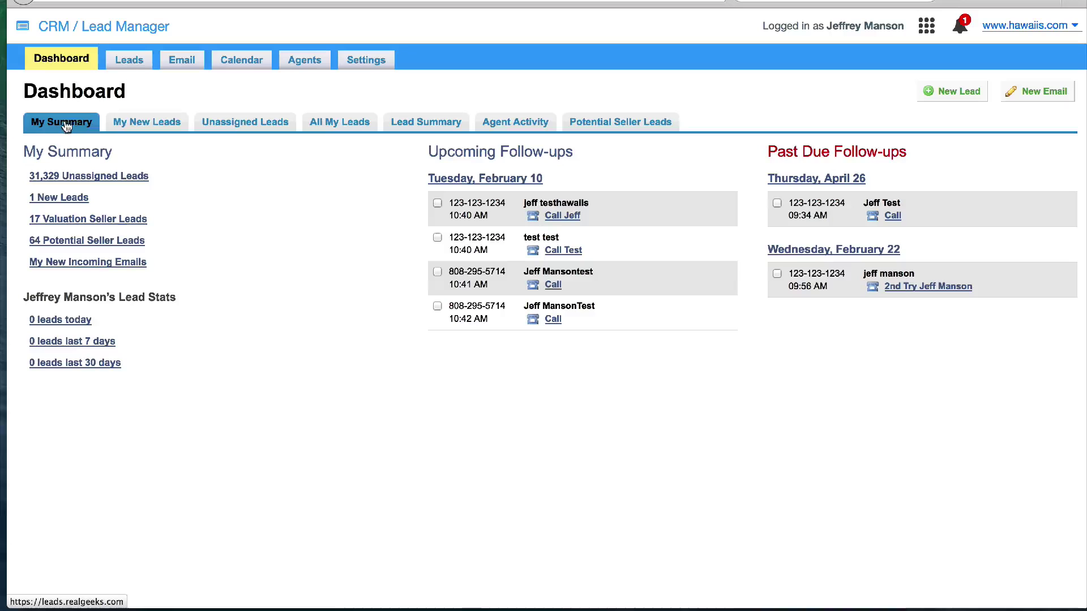
Show the My New Leads list of newly assigned leads
click(126, 122)
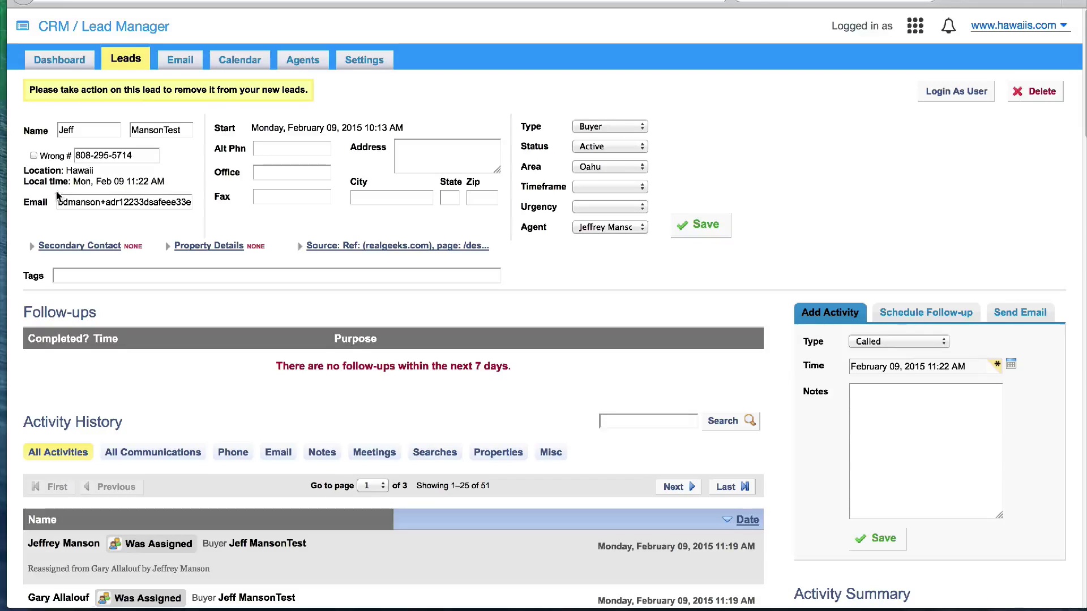
Keep the lead as Buyer and Active, set Timeframe to 30 Days and Urgency to Hot, and save
click(594, 128)
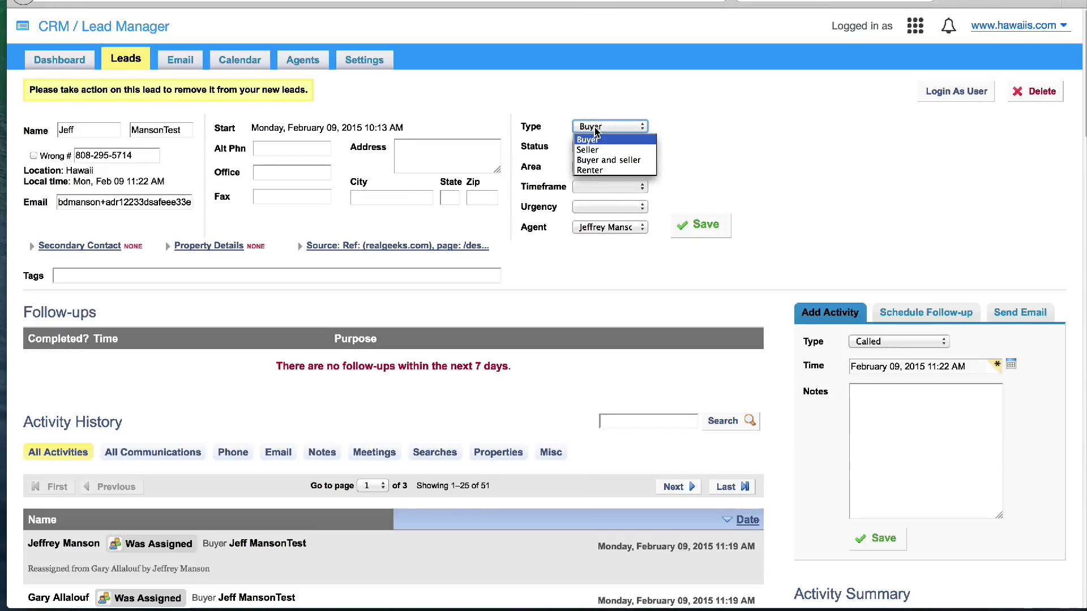
click(591, 138)
click(604, 147)
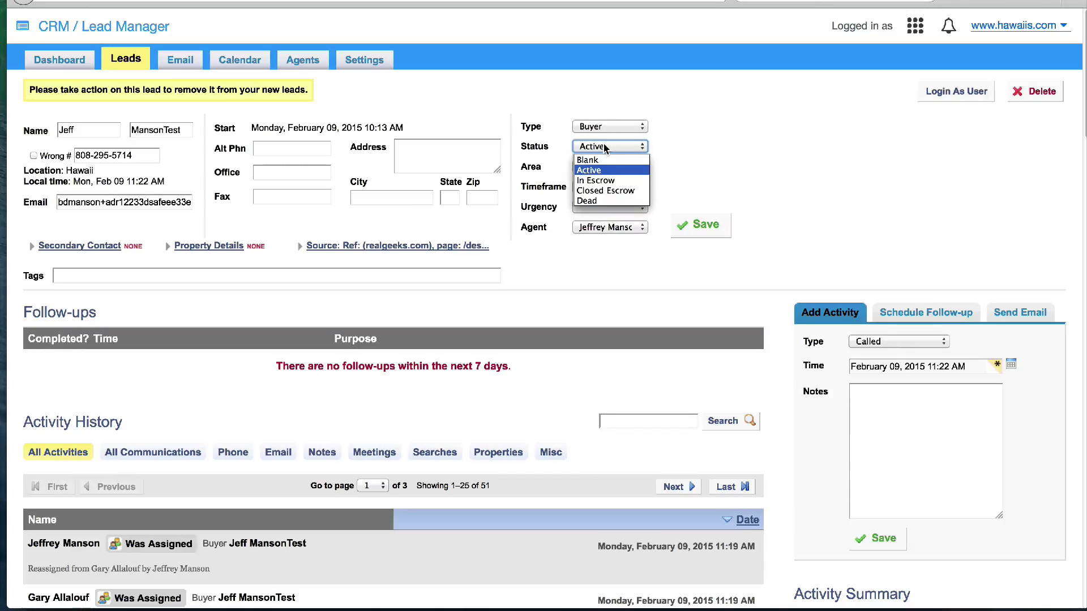
click(604, 149)
click(603, 188)
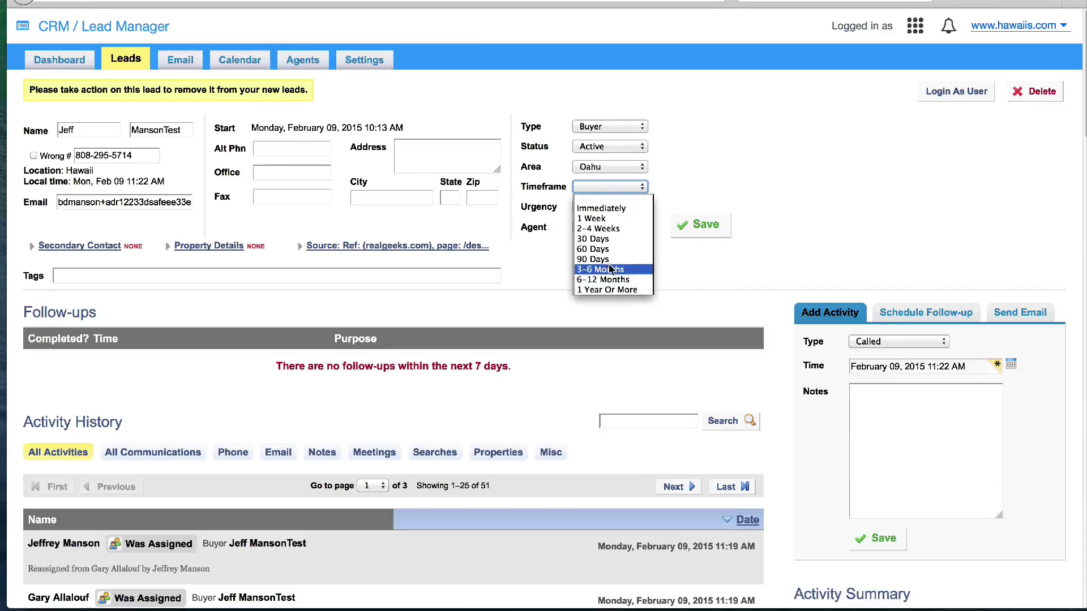
click(602, 238)
click(603, 207)
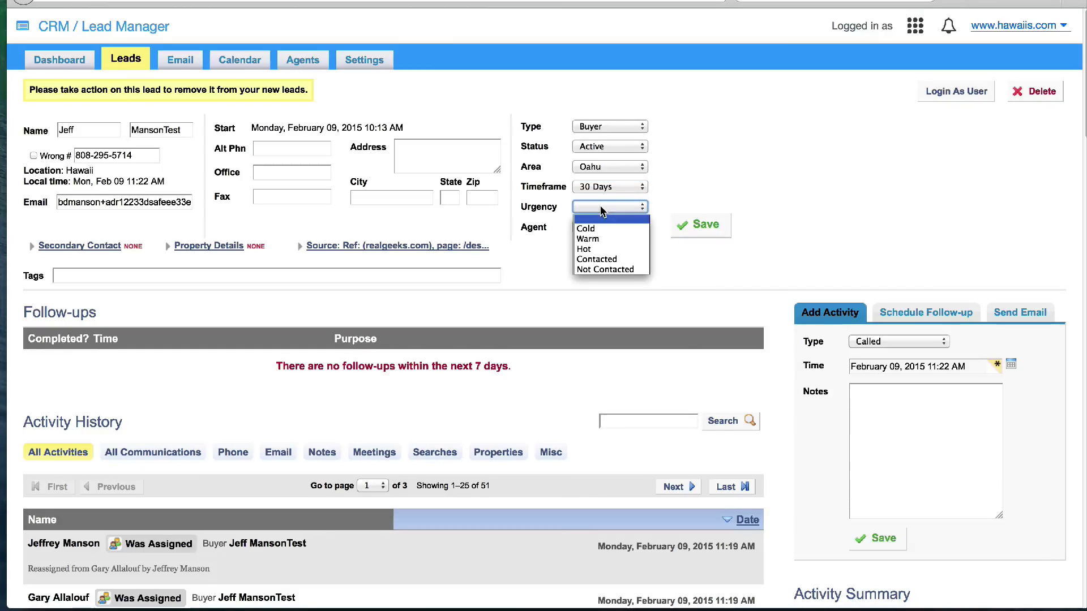
click(596, 250)
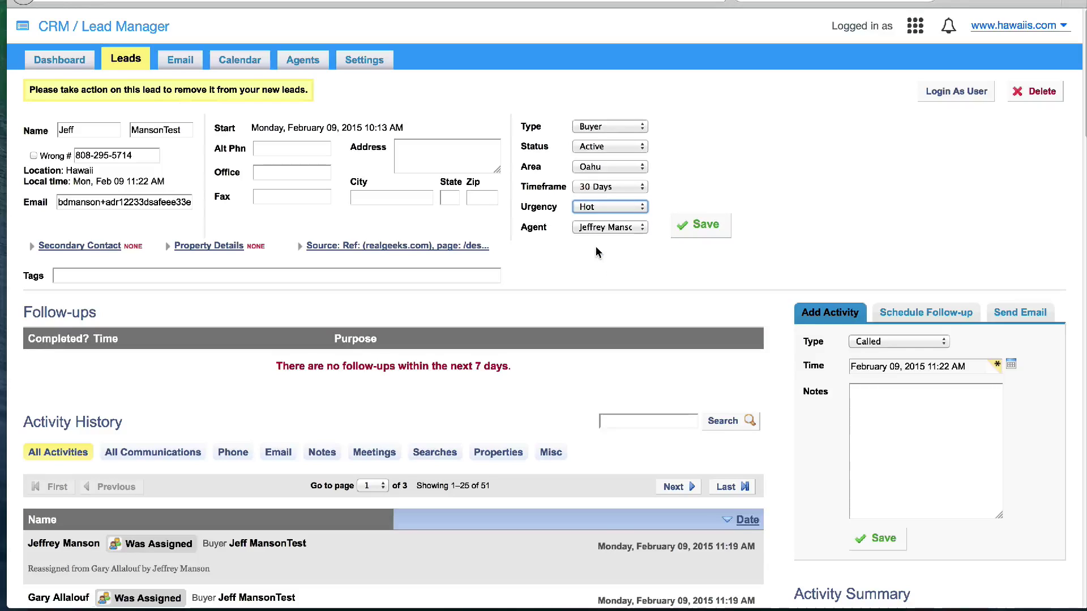
click(706, 228)
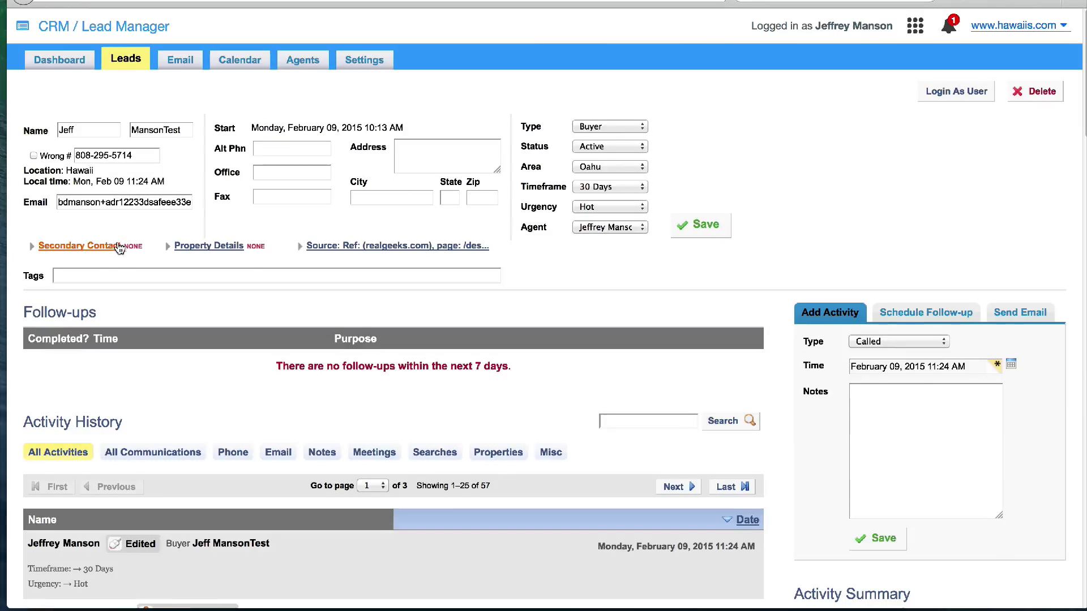
Add a secondary contact named Spouse and the HUD Buyer tag, then save the lead
click(113, 248)
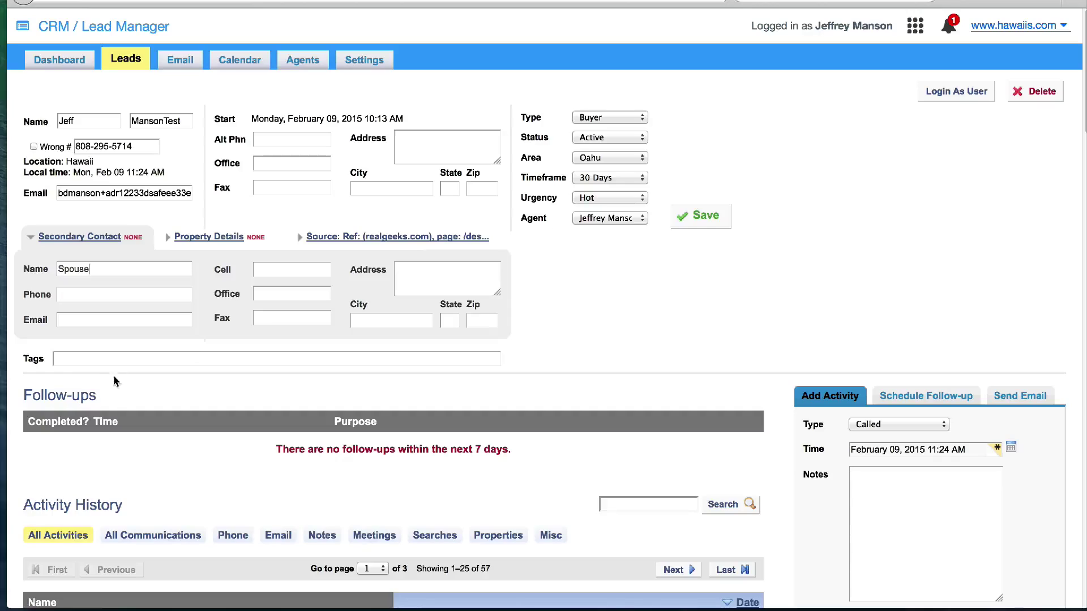
click(95, 363)
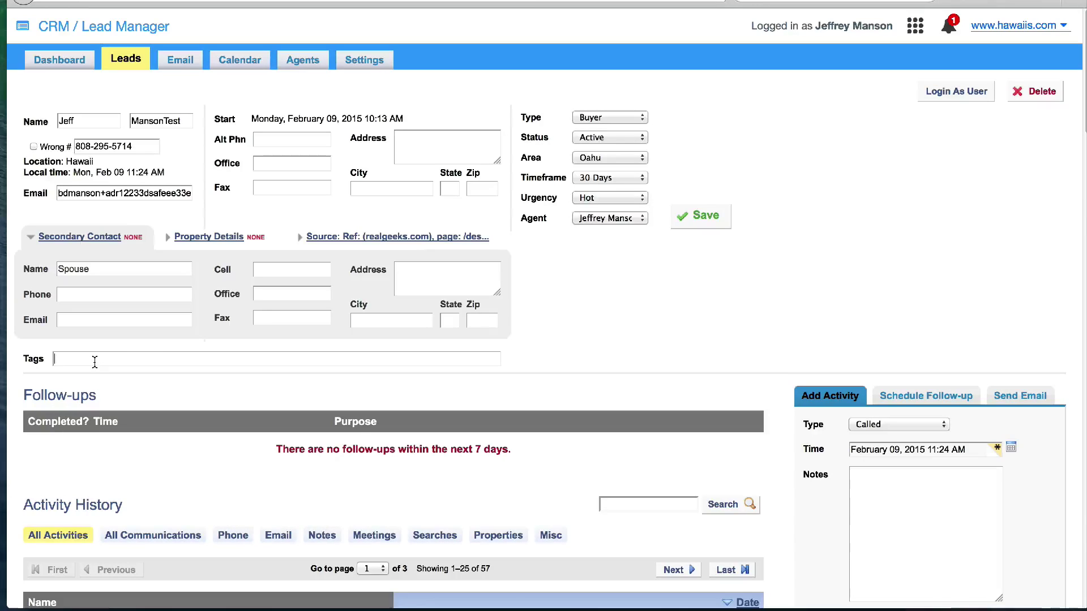
text(HUD Buyer)
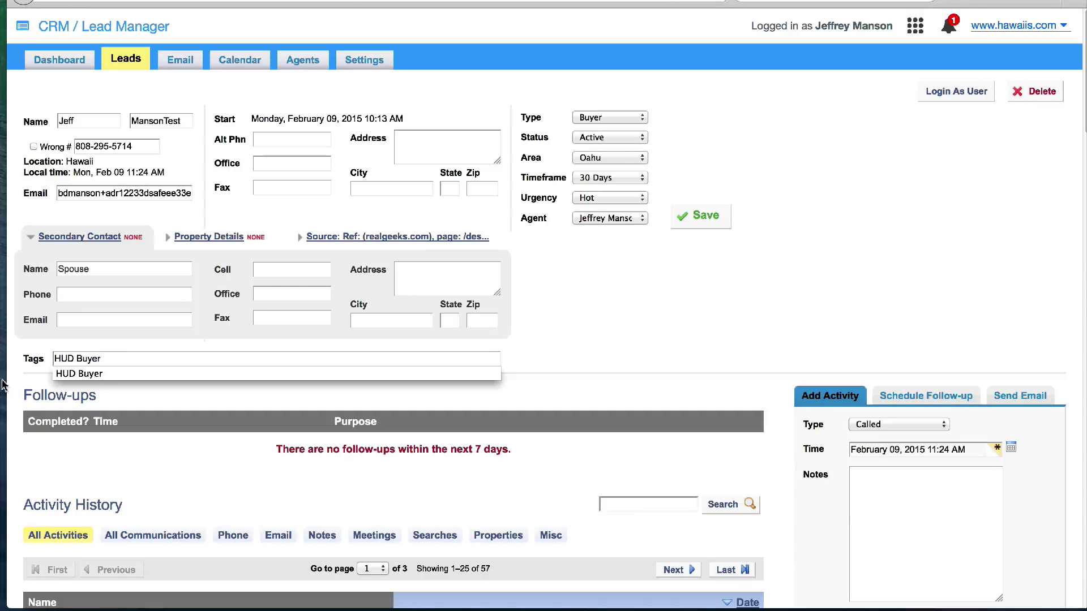
click(93, 375)
click(692, 218)
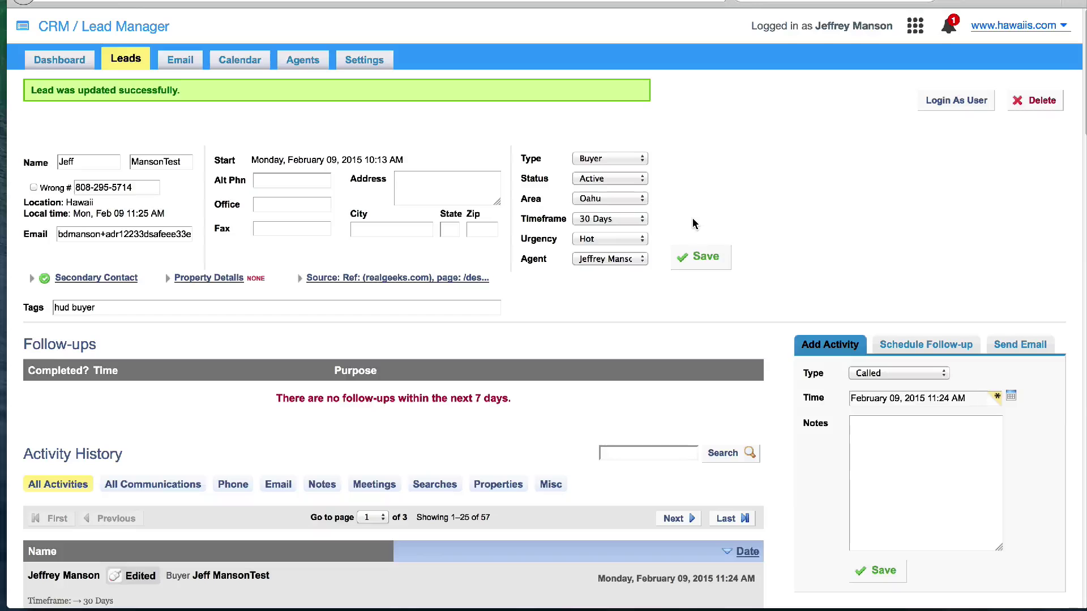
click(230, 276)
Set home type Single Family, price $100,000–$500,000 and minimum 3+ bedrooms
click(204, 302)
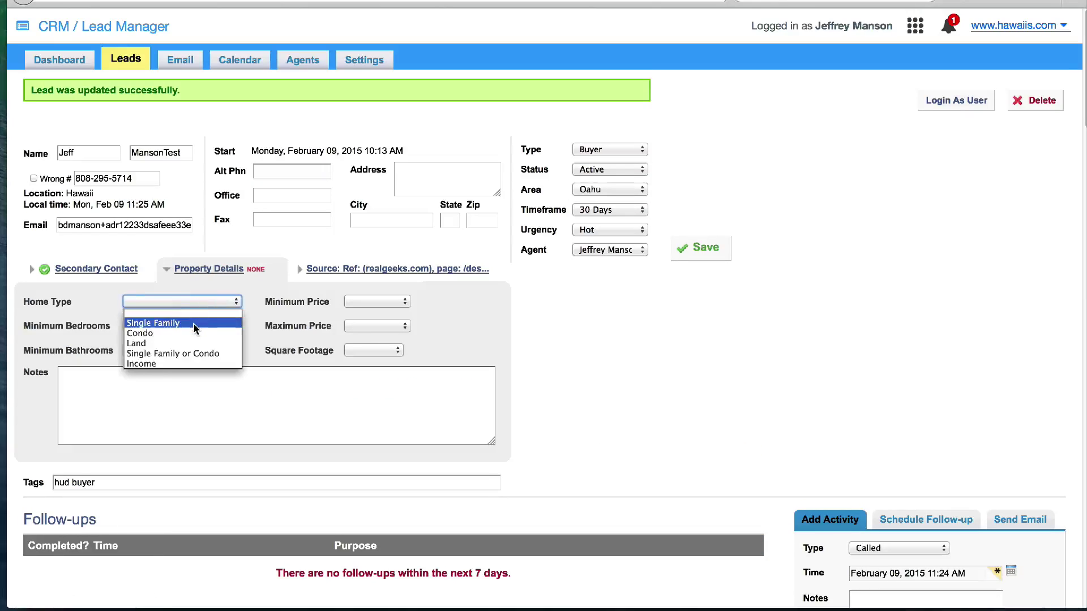
click(153, 323)
click(396, 301)
click(358, 334)
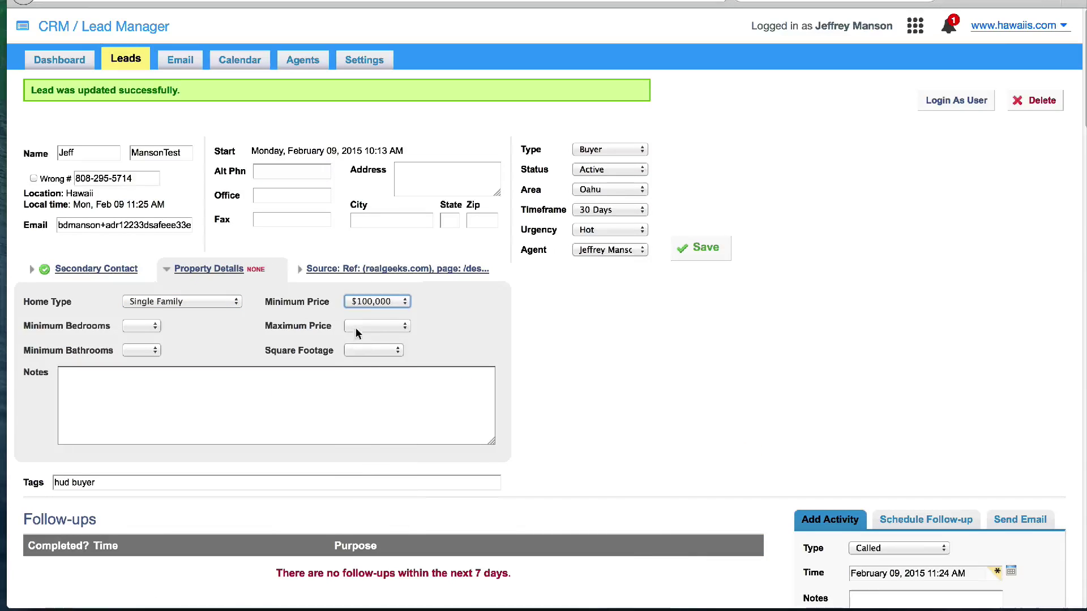
click(371, 326)
click(369, 439)
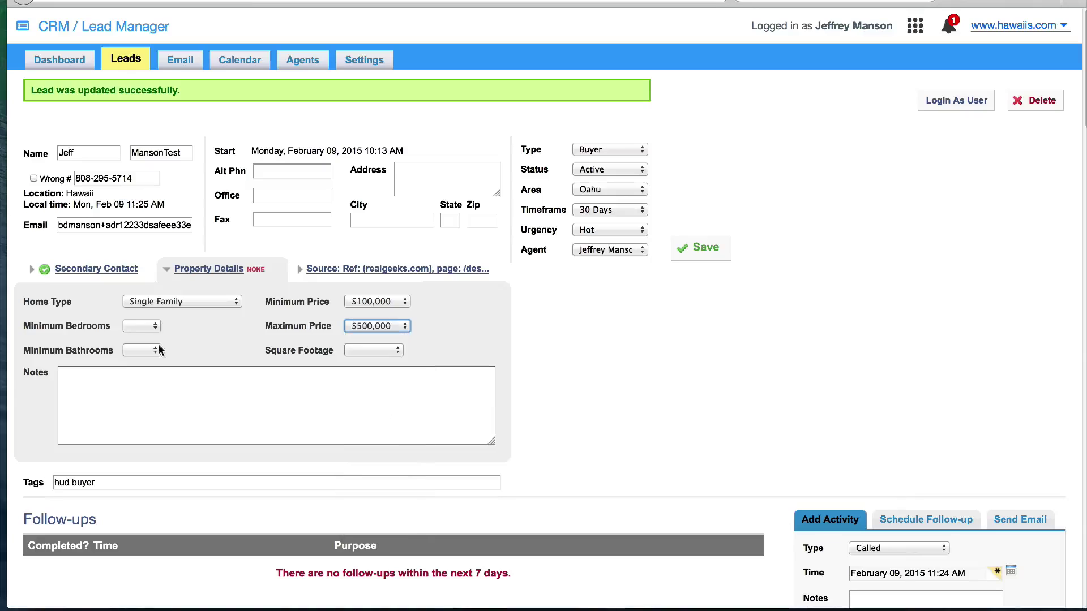
click(149, 326)
click(145, 368)
Add the note 'Near Good schools' and save the property details
click(136, 380)
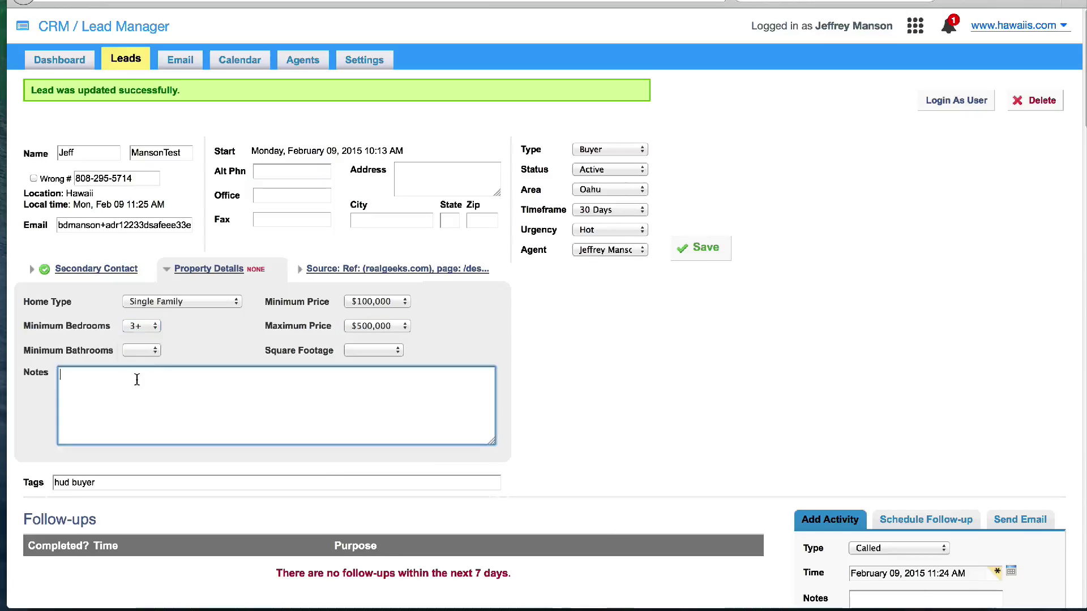
text(Near Goo)
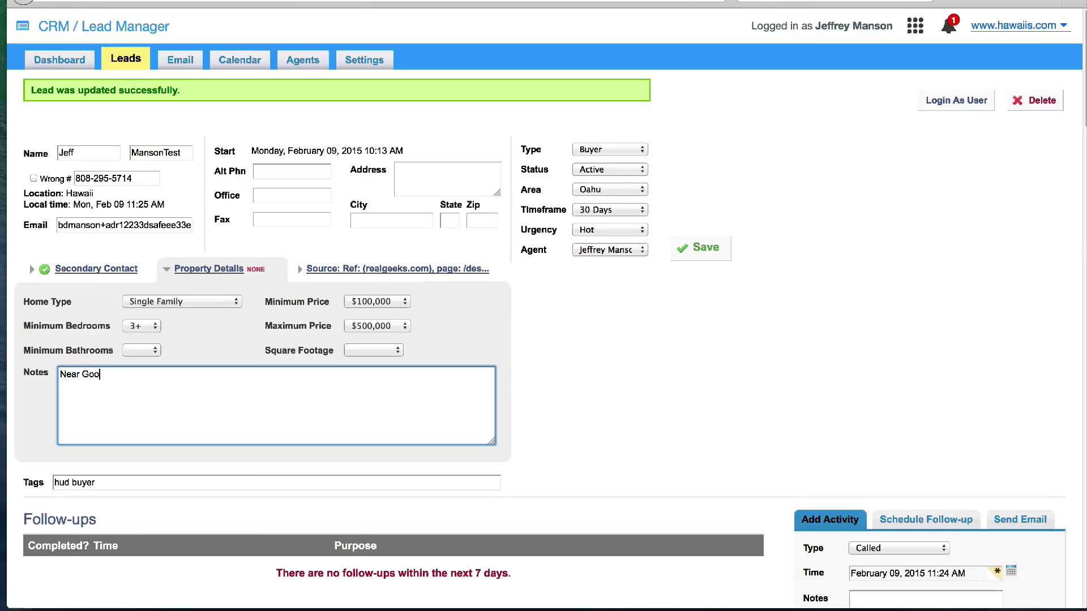
text(d schoo)
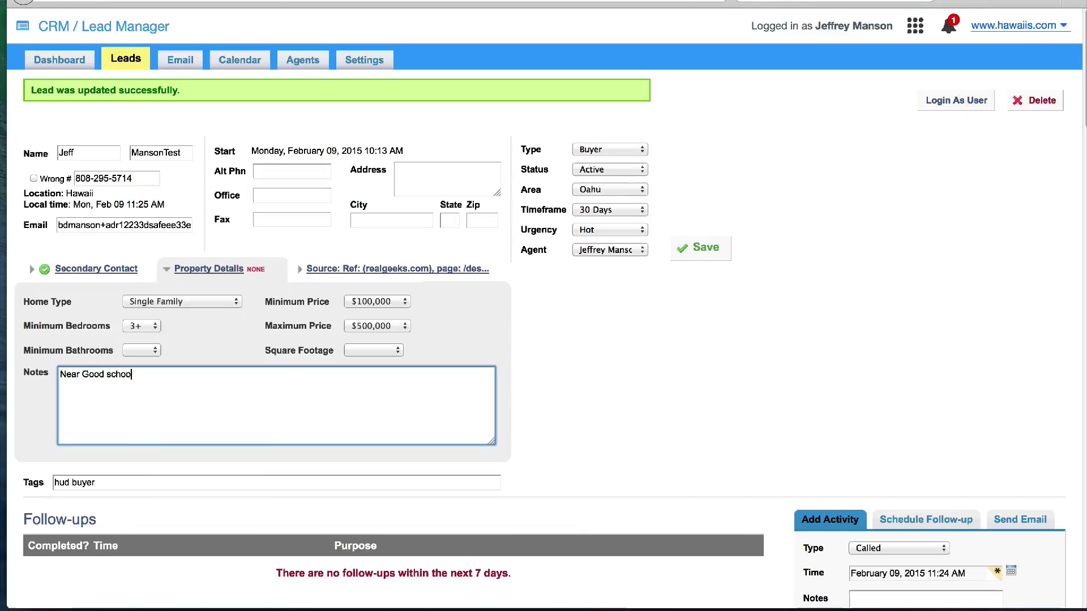
text(ls)
click(702, 247)
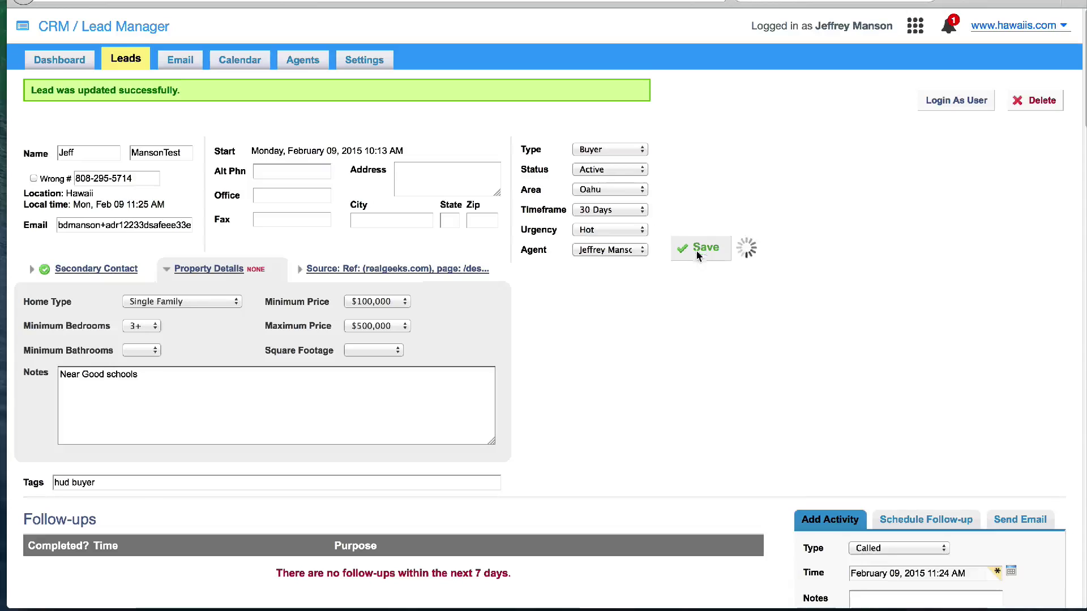
scroll(590, 287, down, 5)
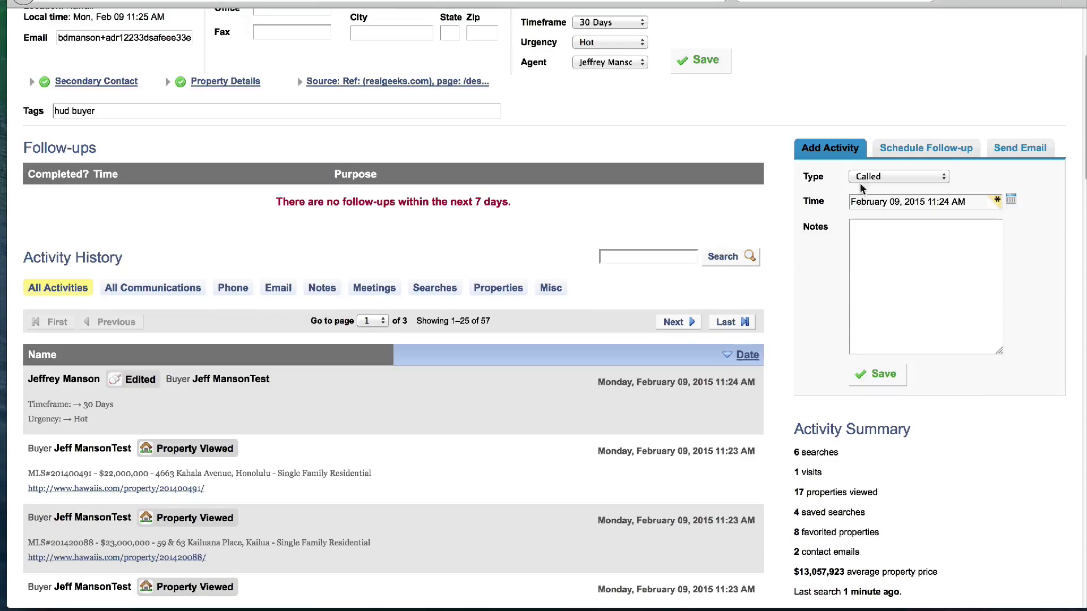
Log a Left Voicemail activity with the note 'Try again later'
click(869, 178)
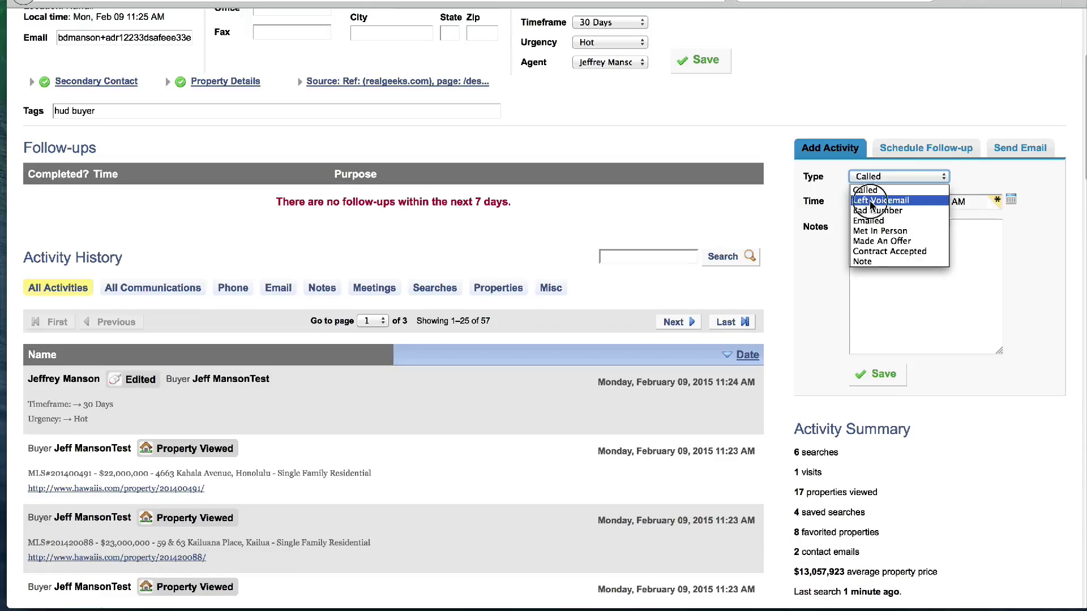
click(872, 194)
click(873, 247)
text(Try again)
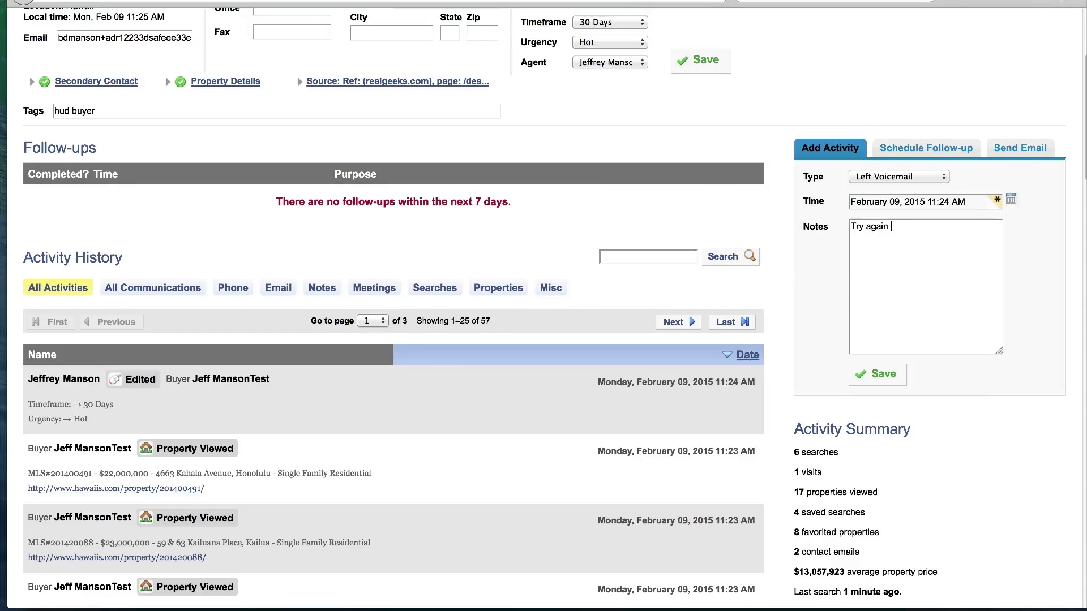
text(later)
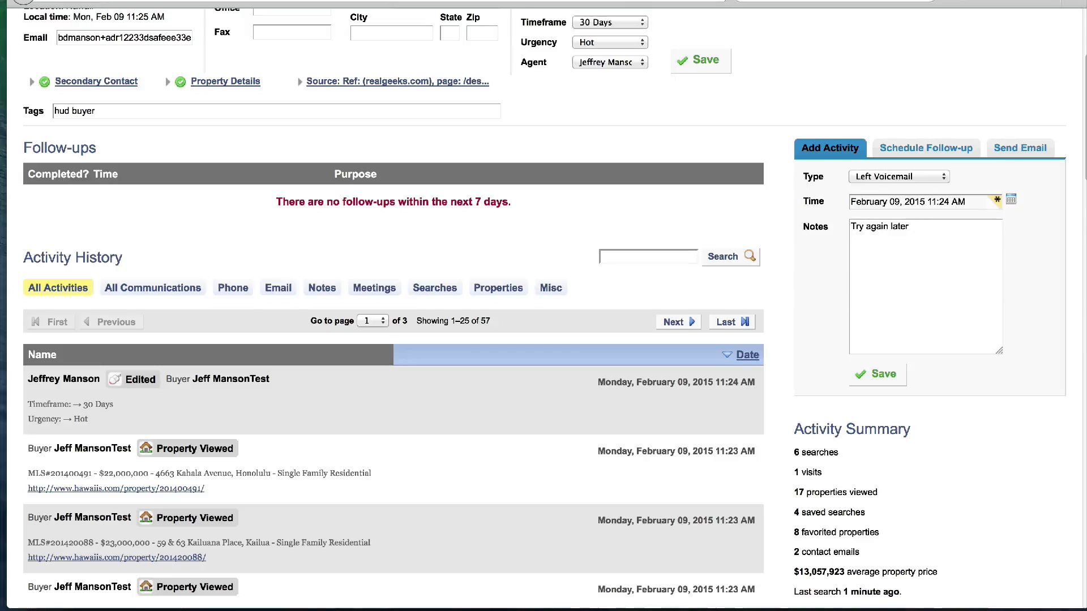
click(875, 373)
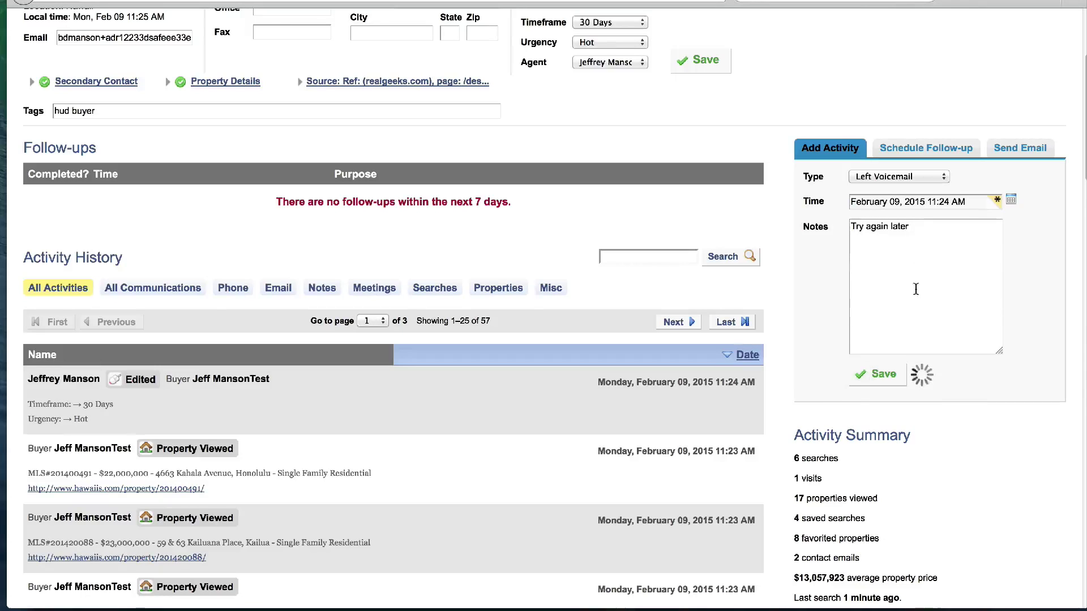
click(914, 151)
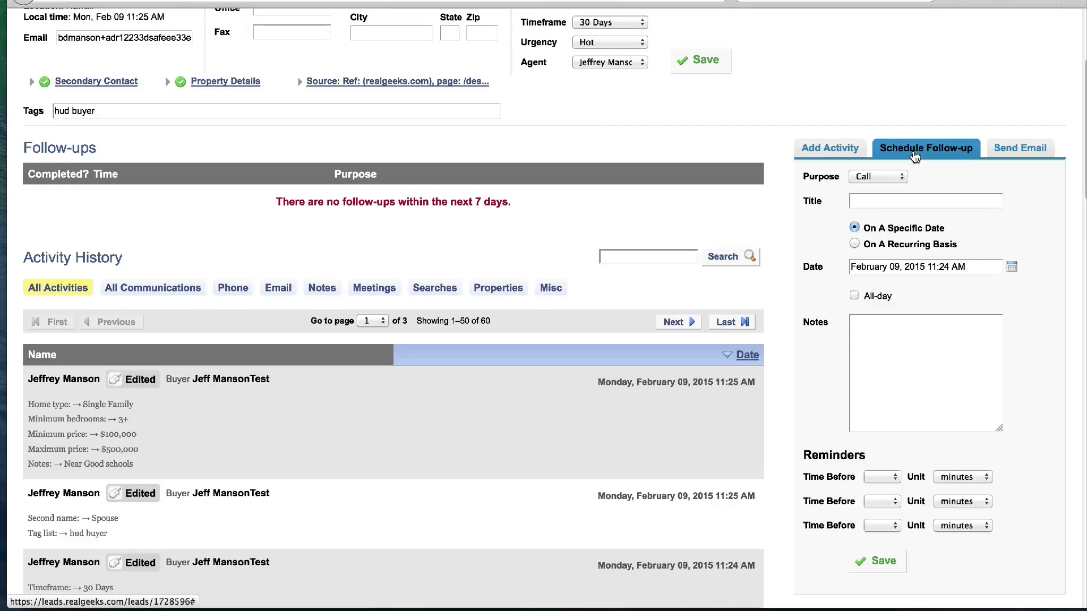
Create a 'Call Jeff' follow-up dated February 10, 2015 at 9 AM and save it
click(886, 202)
text(Call Jeff)
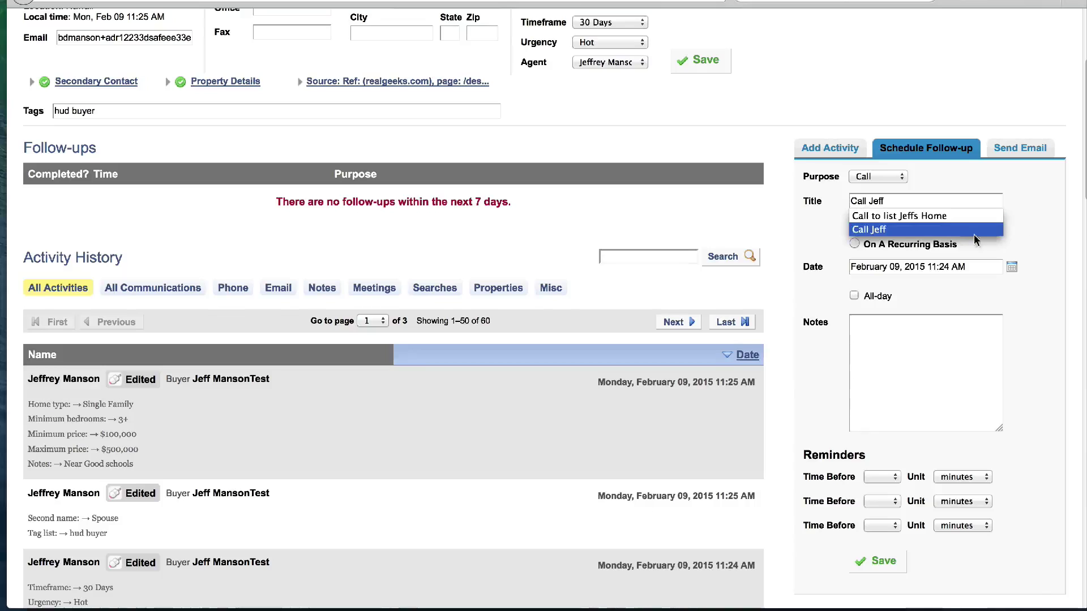
click(881, 229)
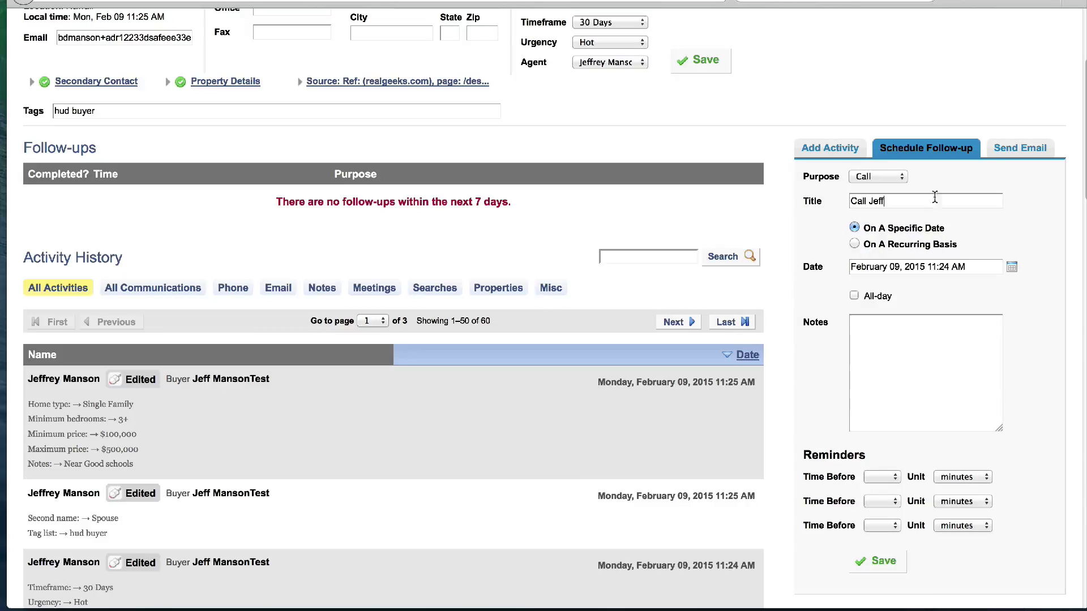
click(1011, 267)
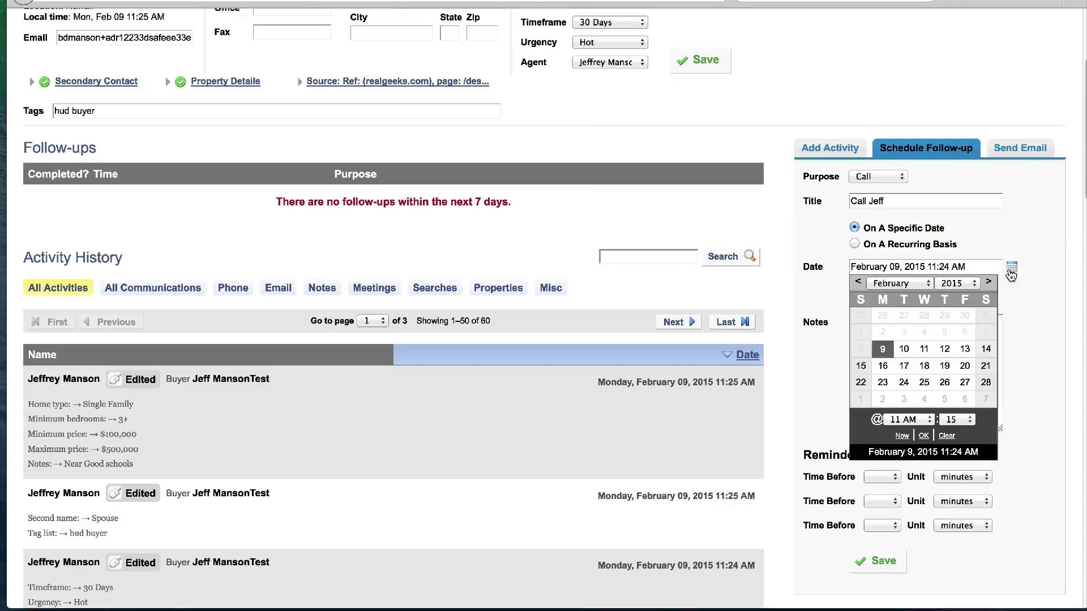
click(904, 348)
click(929, 419)
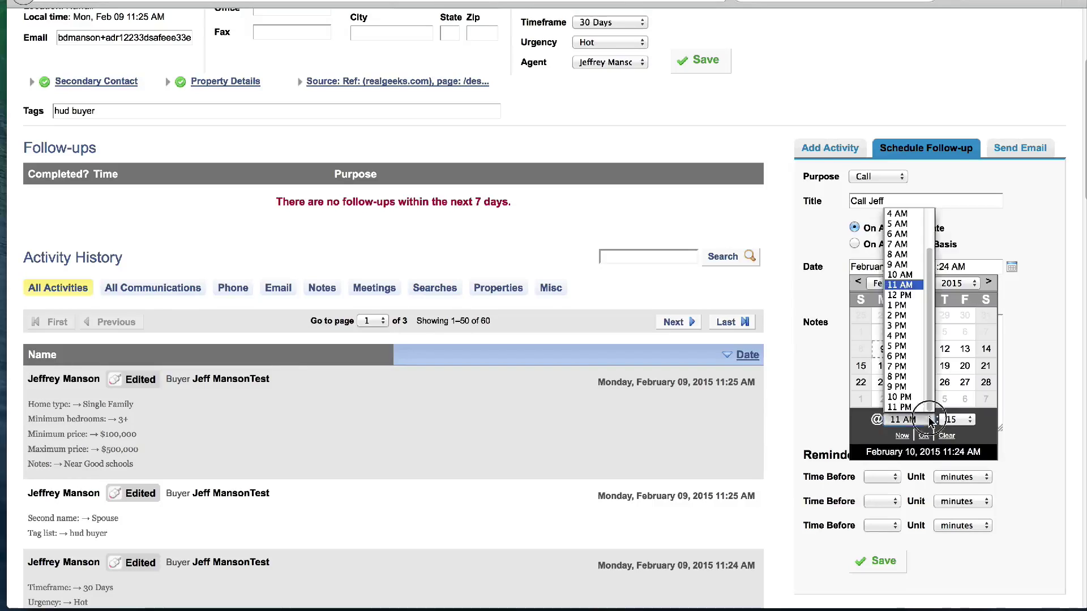
click(901, 264)
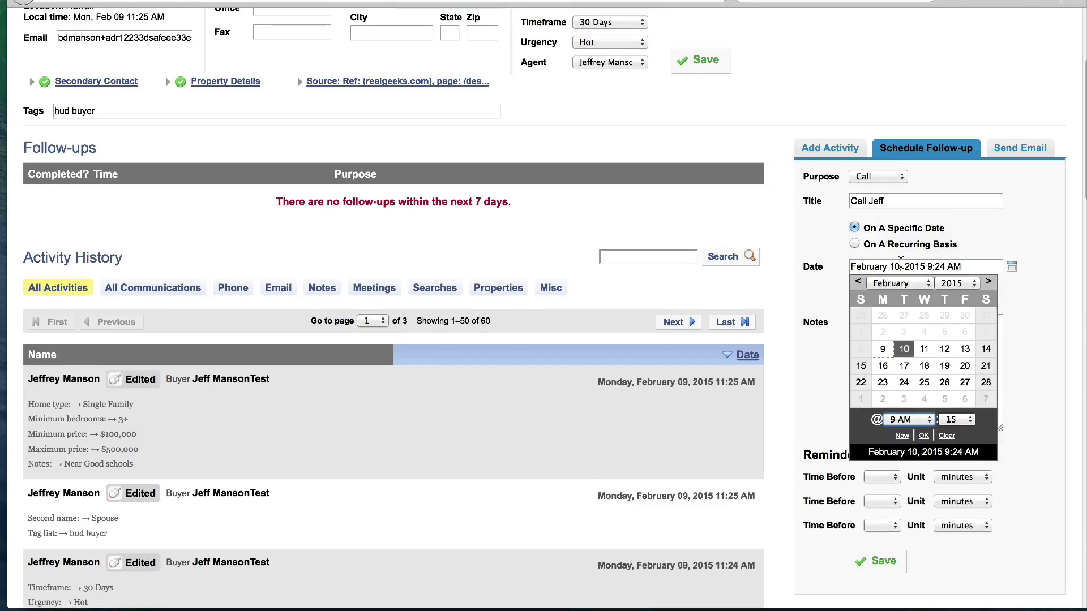
click(923, 435)
click(885, 562)
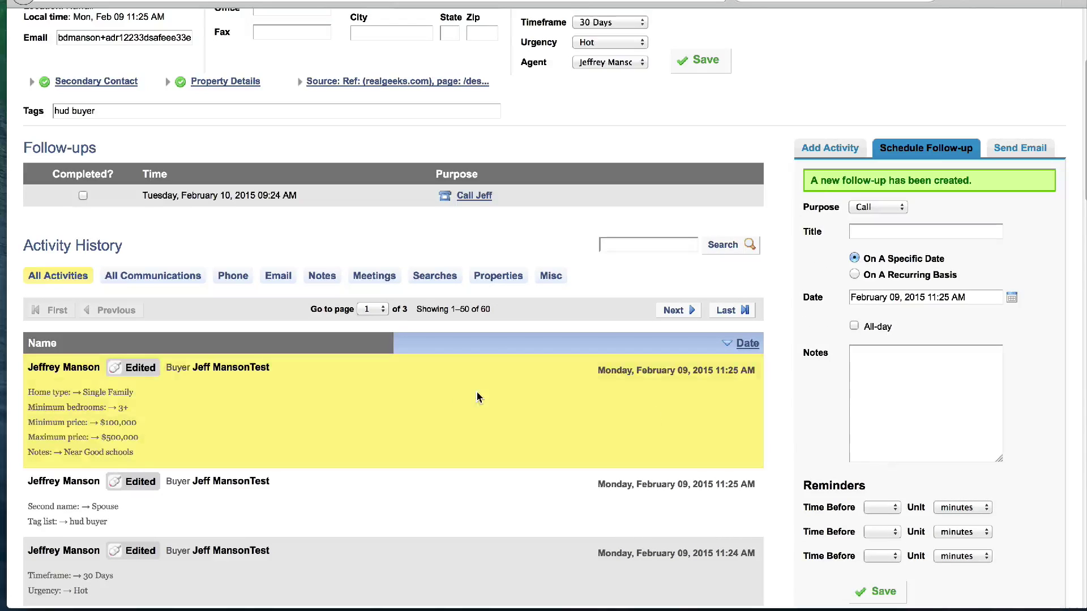
Edit the Call Jeff follow-up and change its date to February 11
click(474, 197)
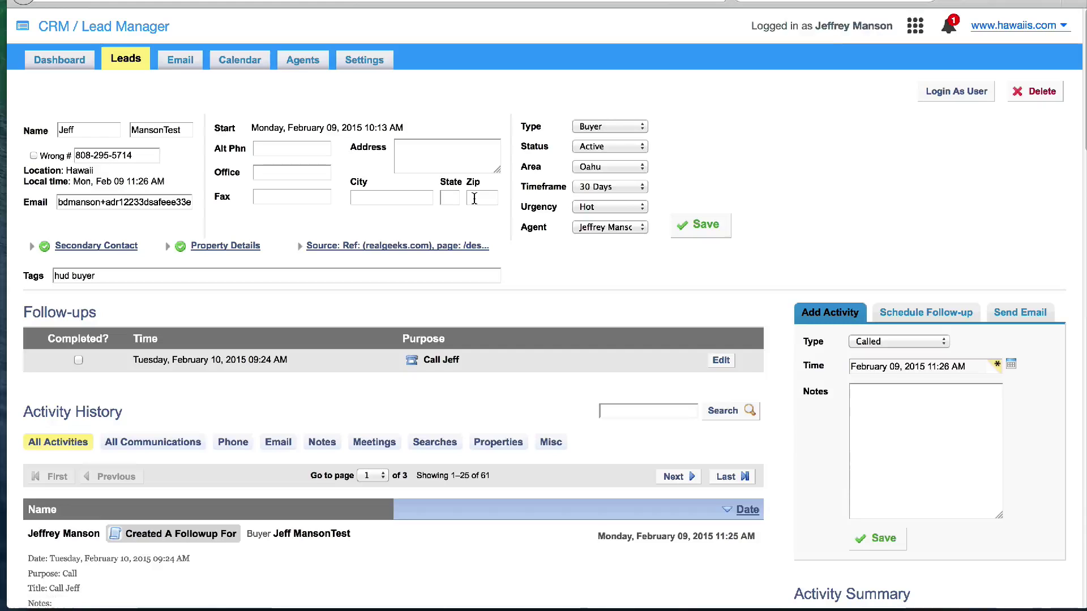
click(725, 362)
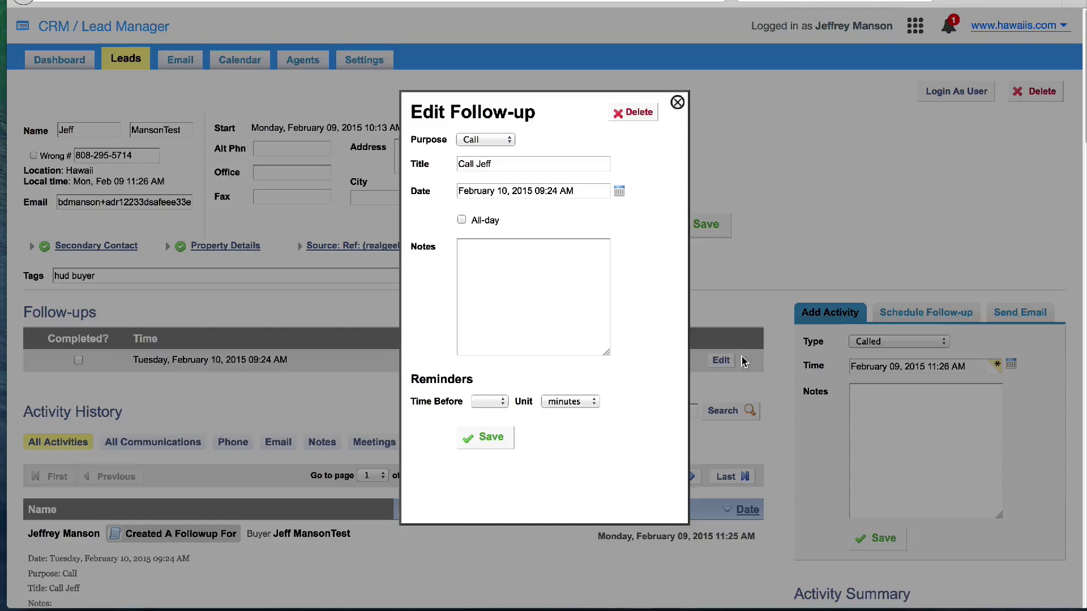
click(619, 192)
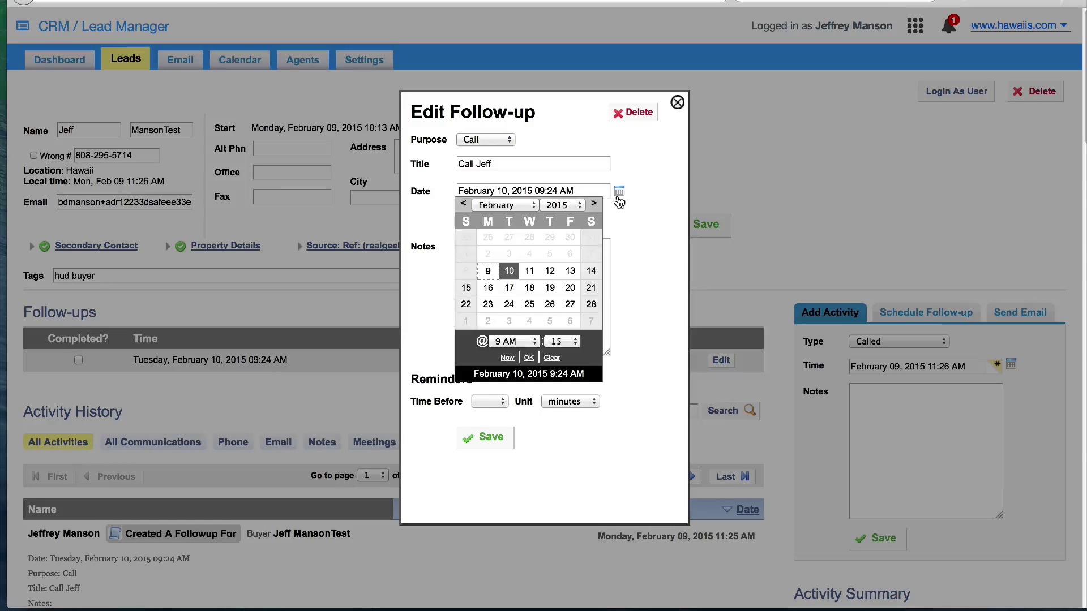
click(530, 277)
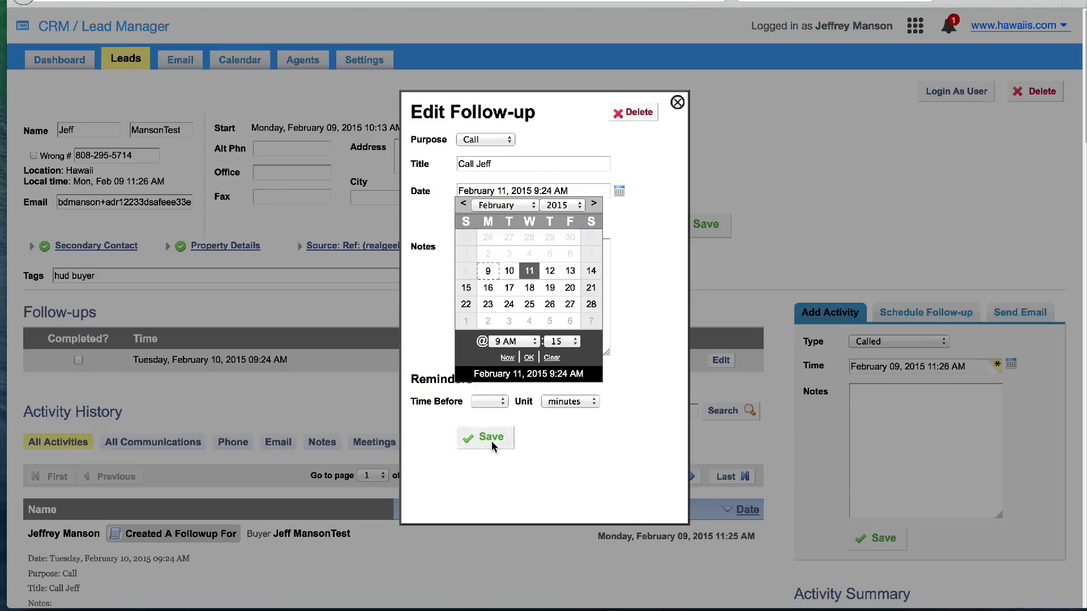
click(492, 440)
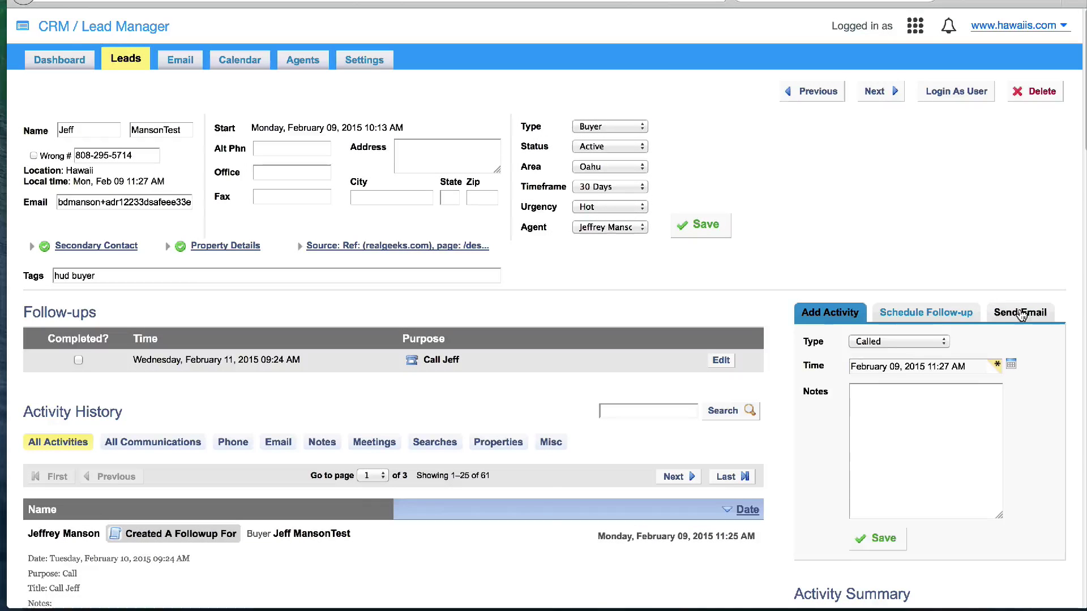
click(1022, 315)
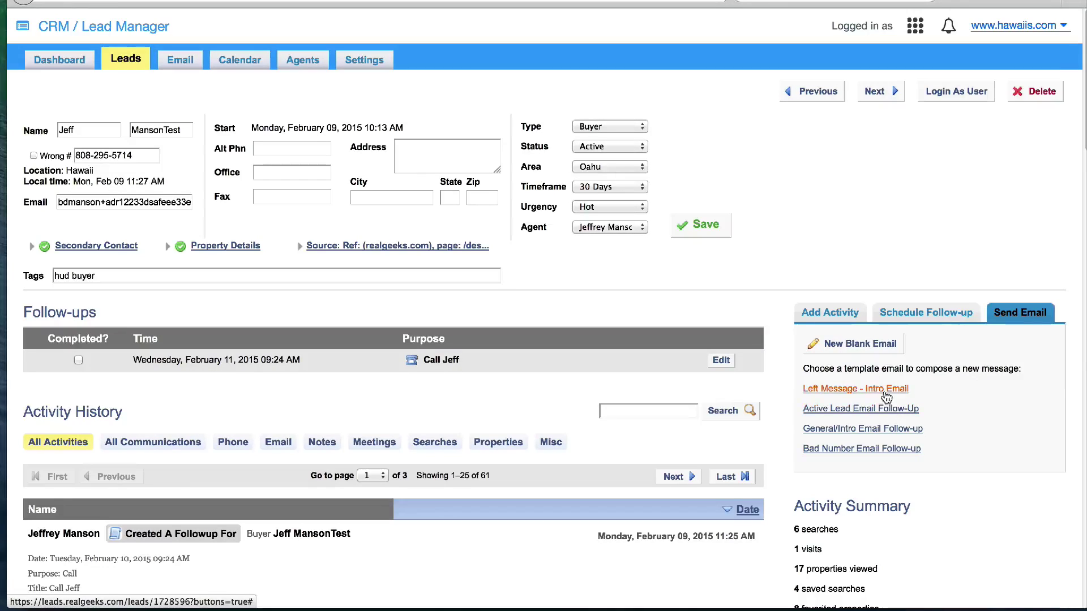
Send the lead an email using the Active Lead Email Follow-Up template
click(858, 409)
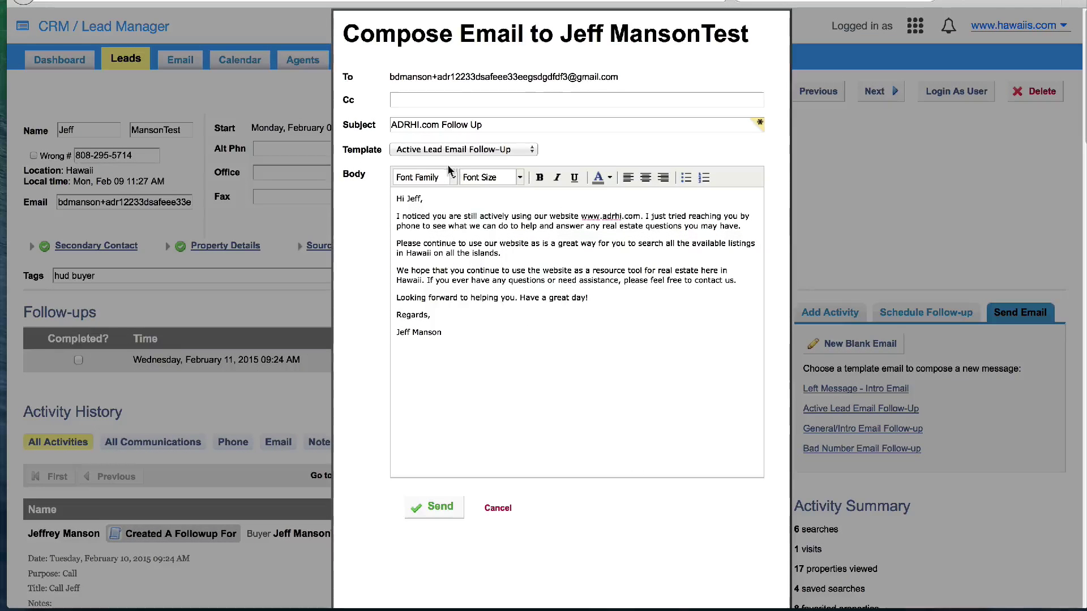
click(435, 505)
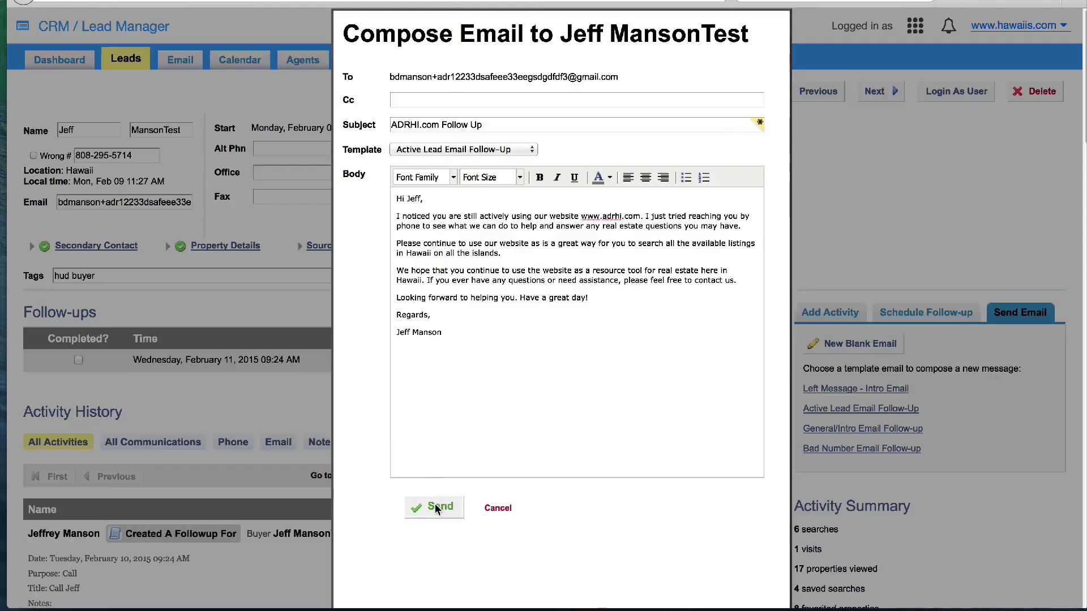
scroll(495, 448, down, 5)
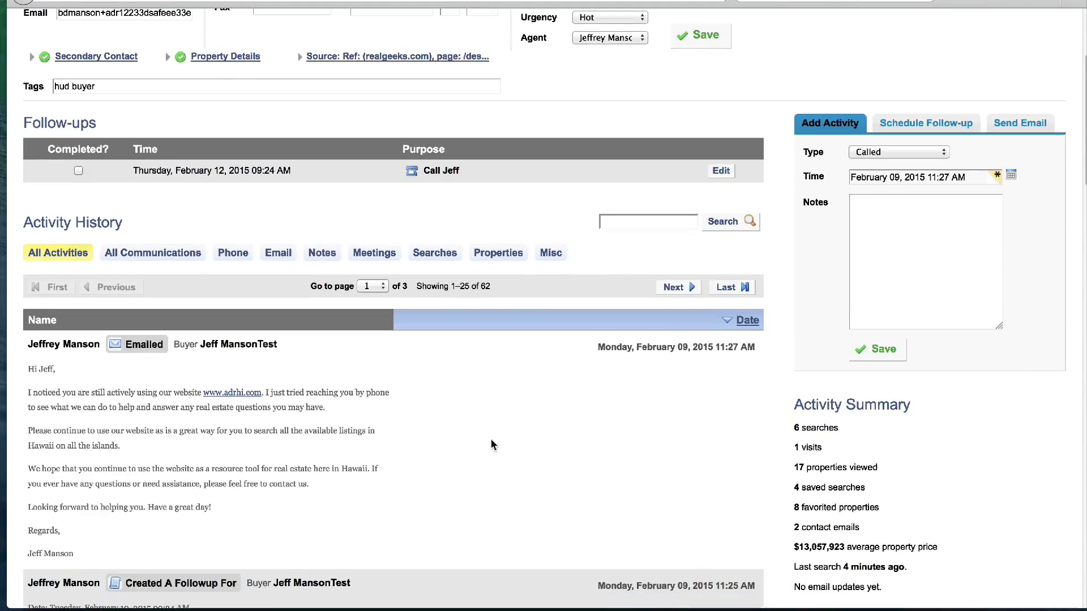
Filter Activity History to All Communications and review the 6 entries
scroll(488, 440, down, 3)
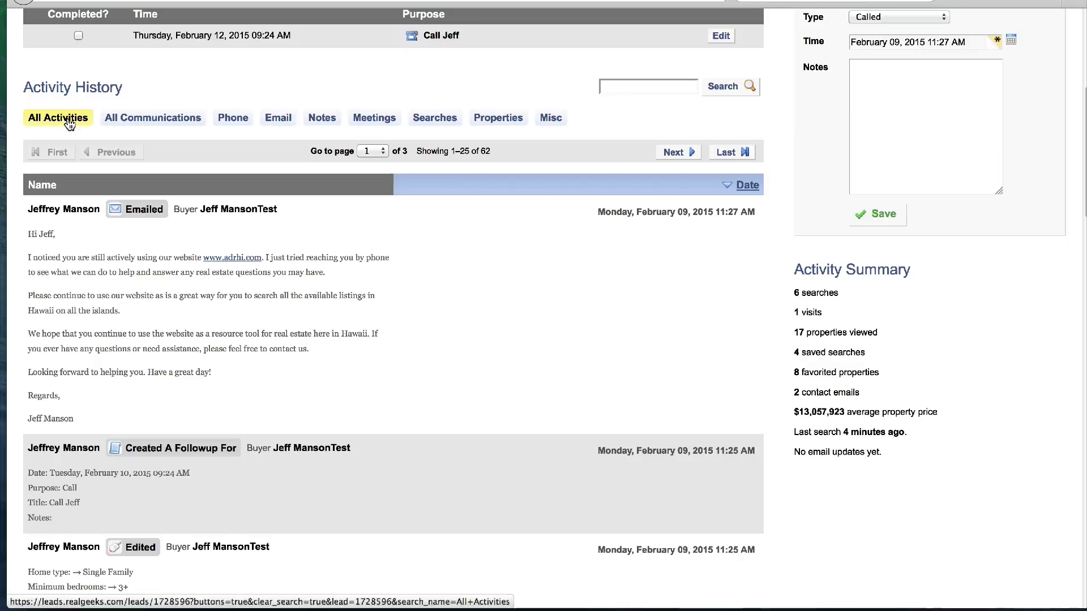
click(143, 122)
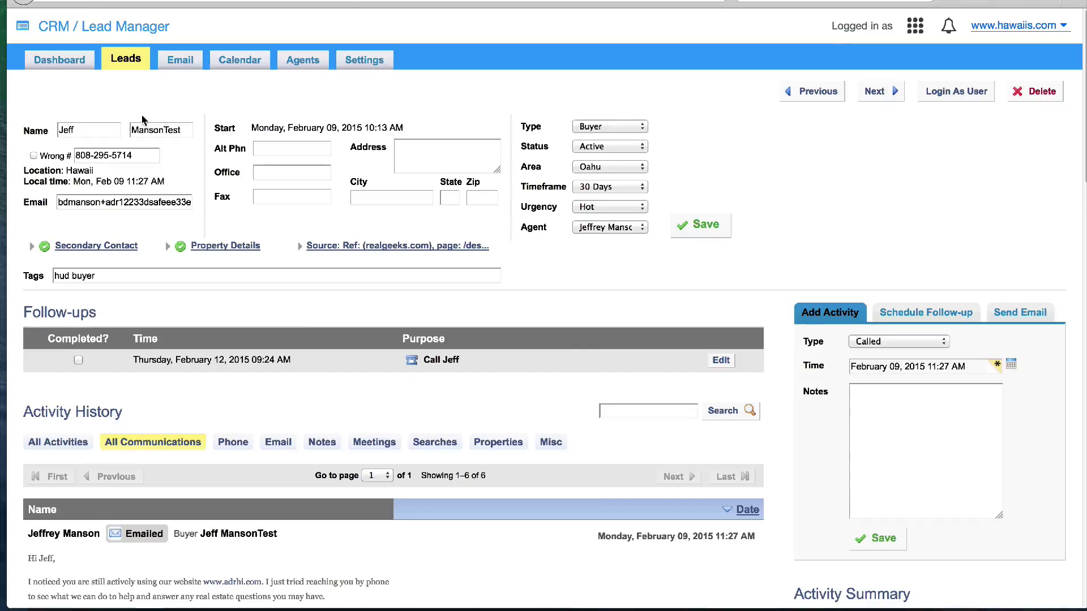
scroll(334, 339, down, 8)
scroll(335, 342, down, 5)
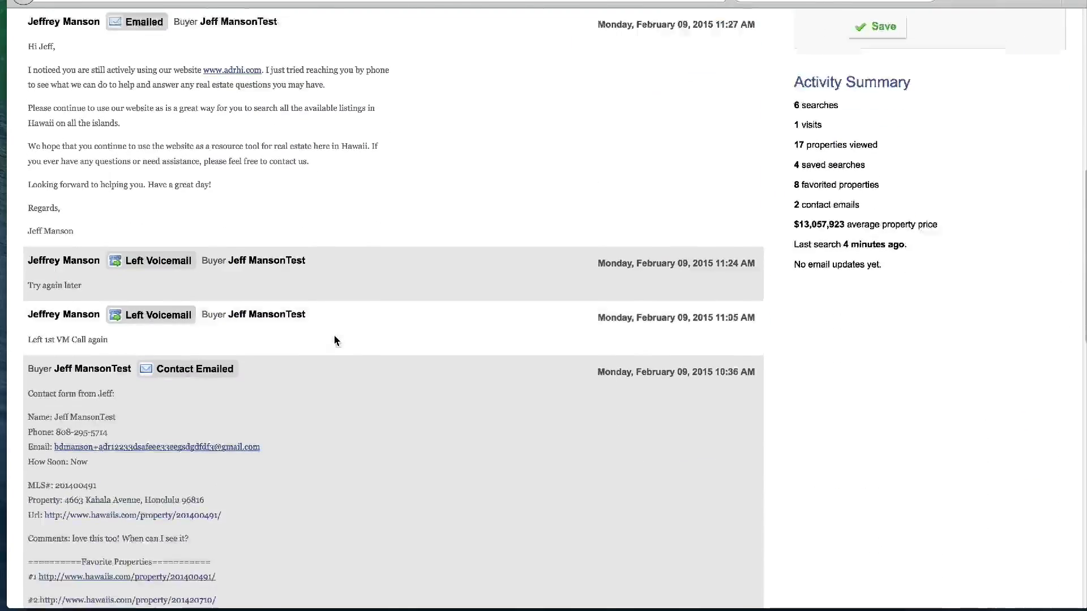
scroll(328, 339, down, 9)
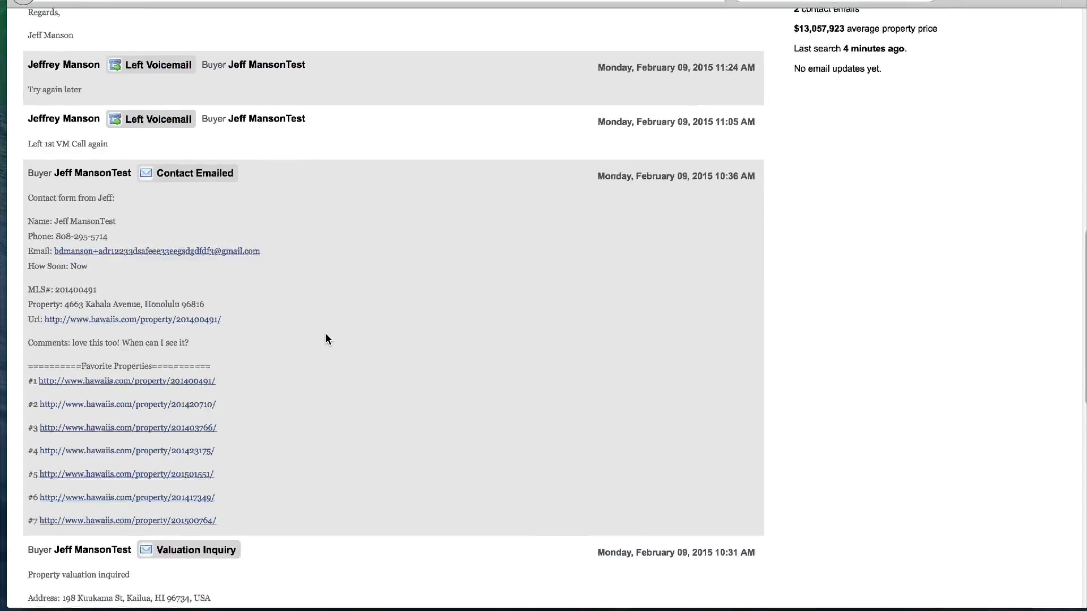
scroll(324, 339, down, 9)
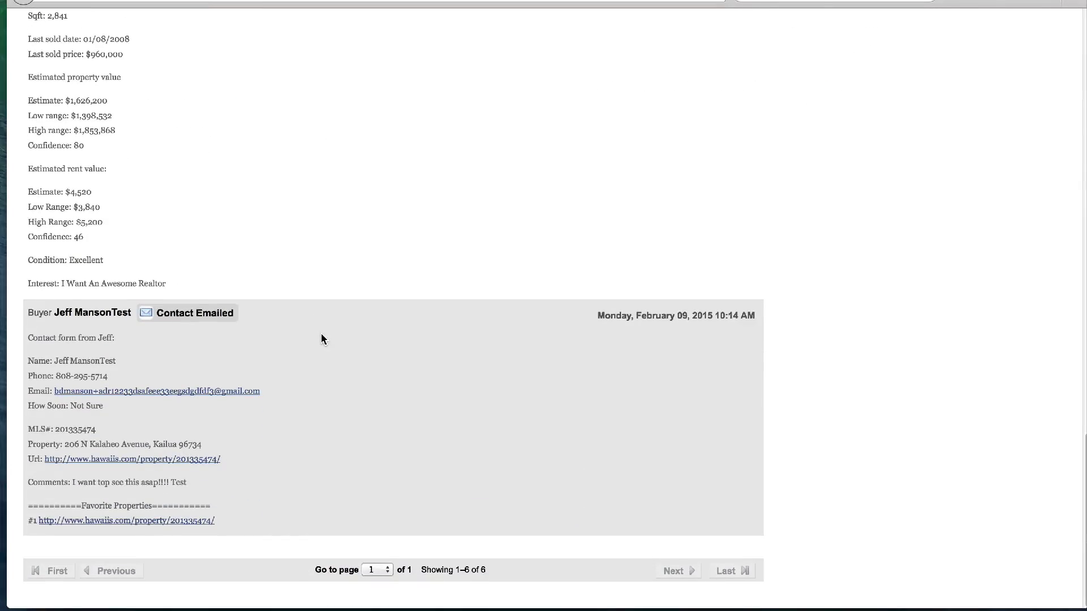
scroll(321, 335, up, 15)
scroll(320, 338, up, 17)
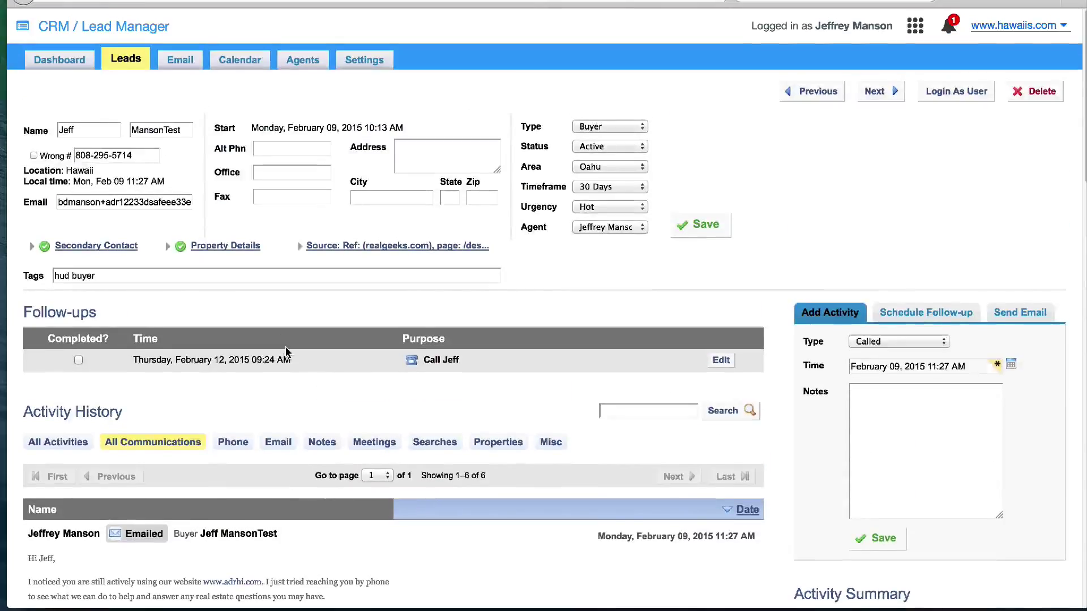
scroll(285, 346, down, 2)
Switch Activity History back to All Activities and review the 62 entries
click(54, 361)
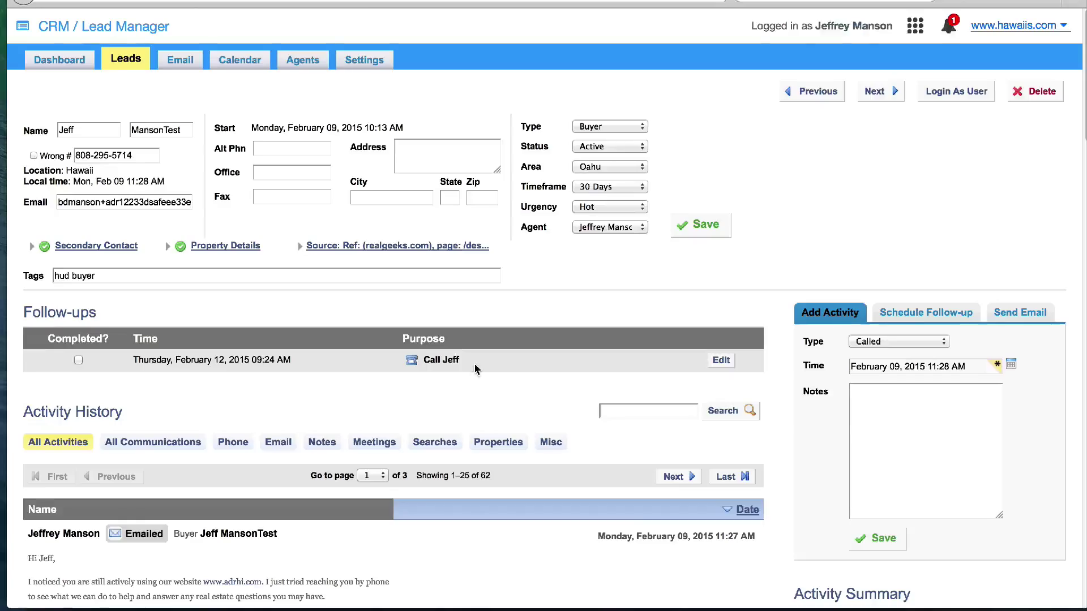
scroll(473, 370, down, 20)
scroll(462, 370, down, 11)
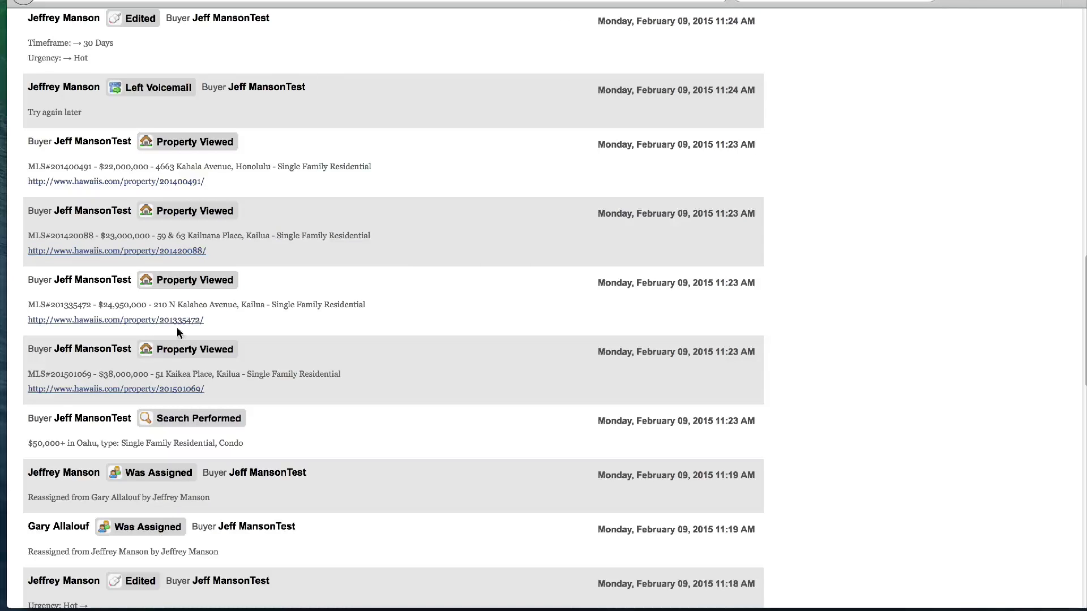
scroll(182, 379, down, 7)
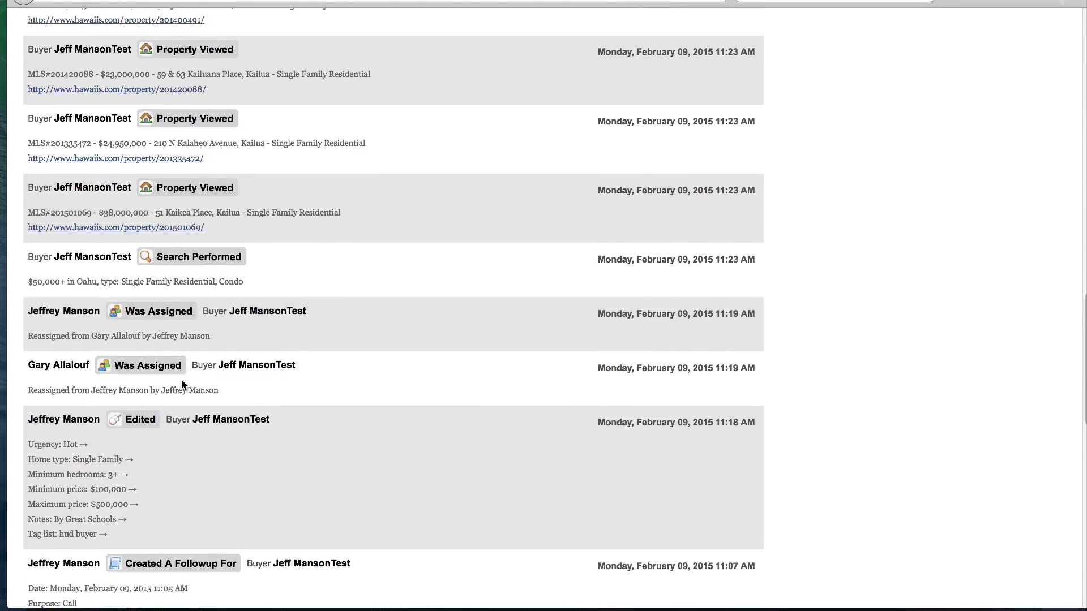
scroll(181, 385, down, 13)
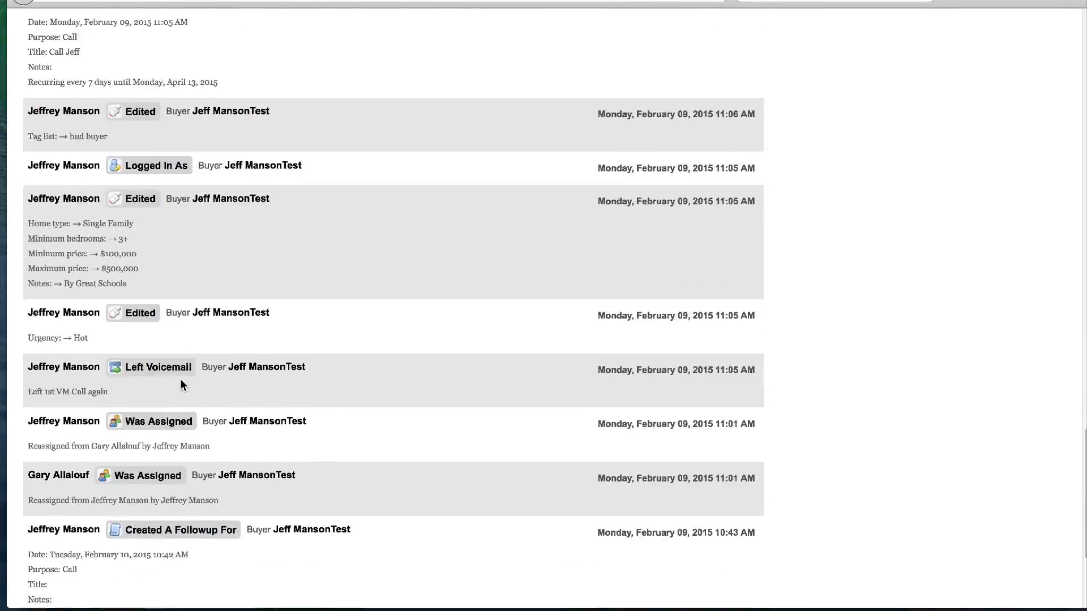
scroll(181, 384, down, 3)
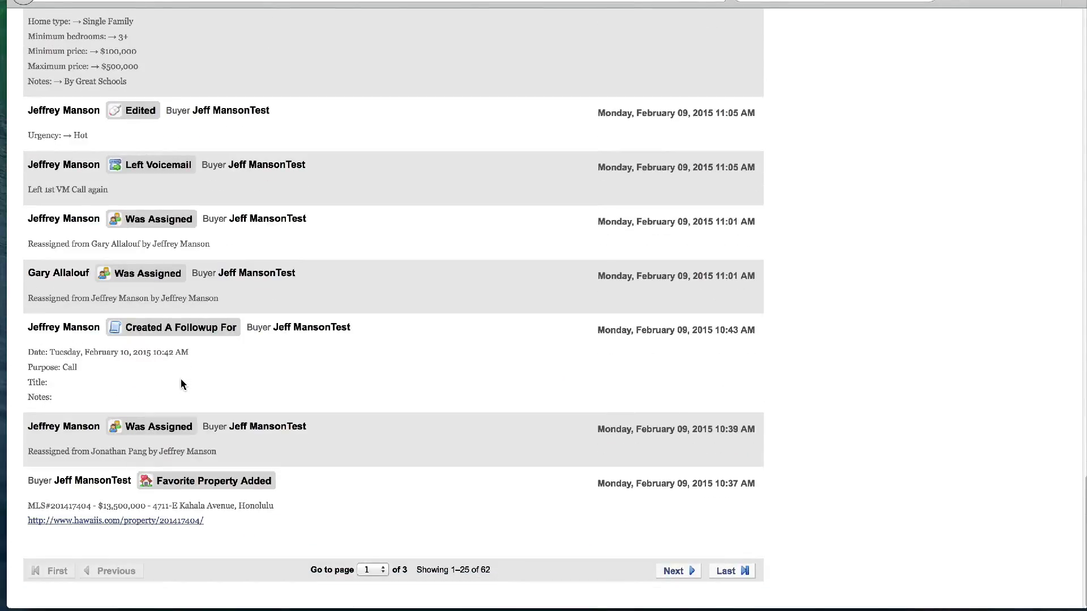
scroll(181, 375, up, 20)
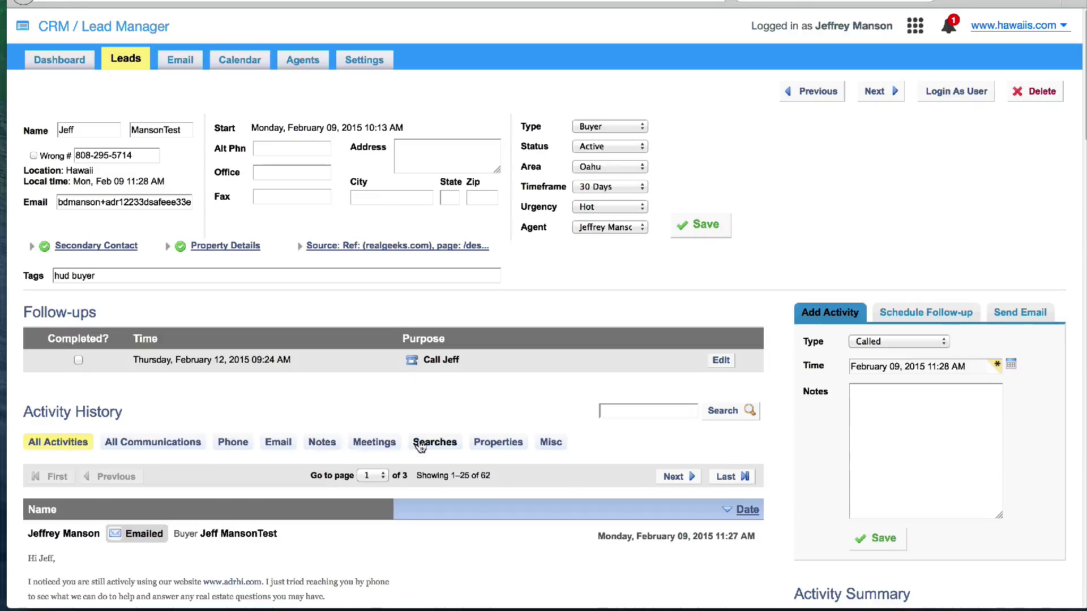
Filter Activity History to Properties and browse the 27 property view and favorite entries
click(497, 444)
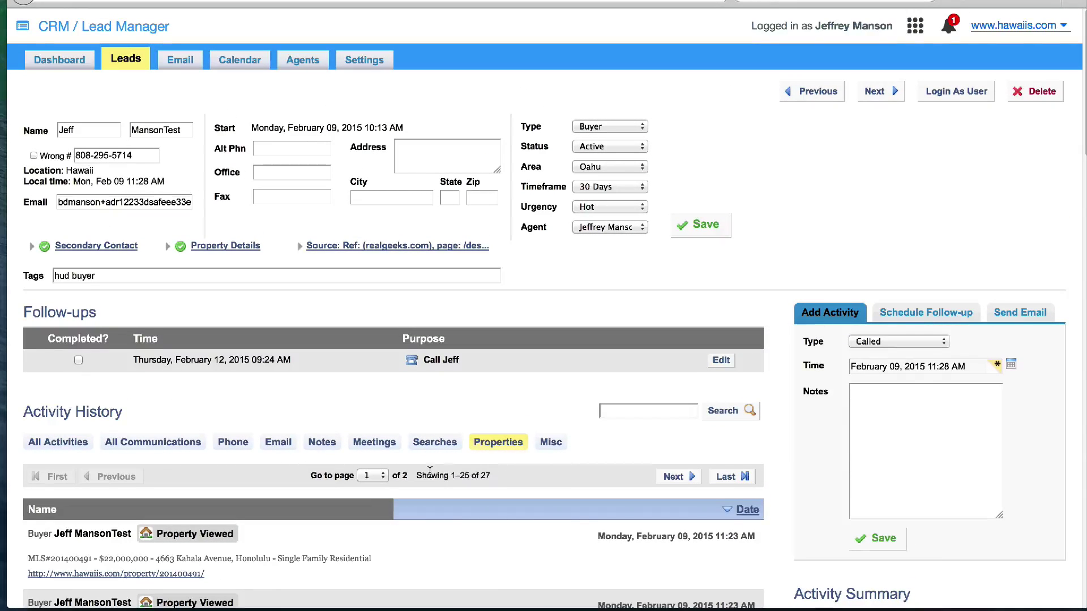
scroll(430, 475, down, 2)
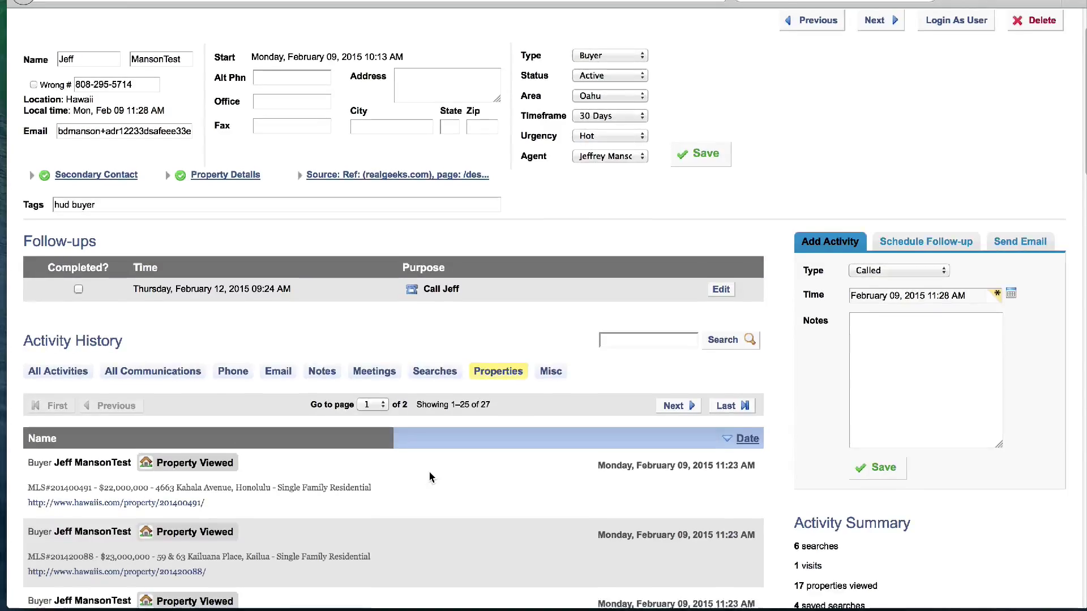
scroll(427, 471, down, 5)
scroll(421, 474, down, 7)
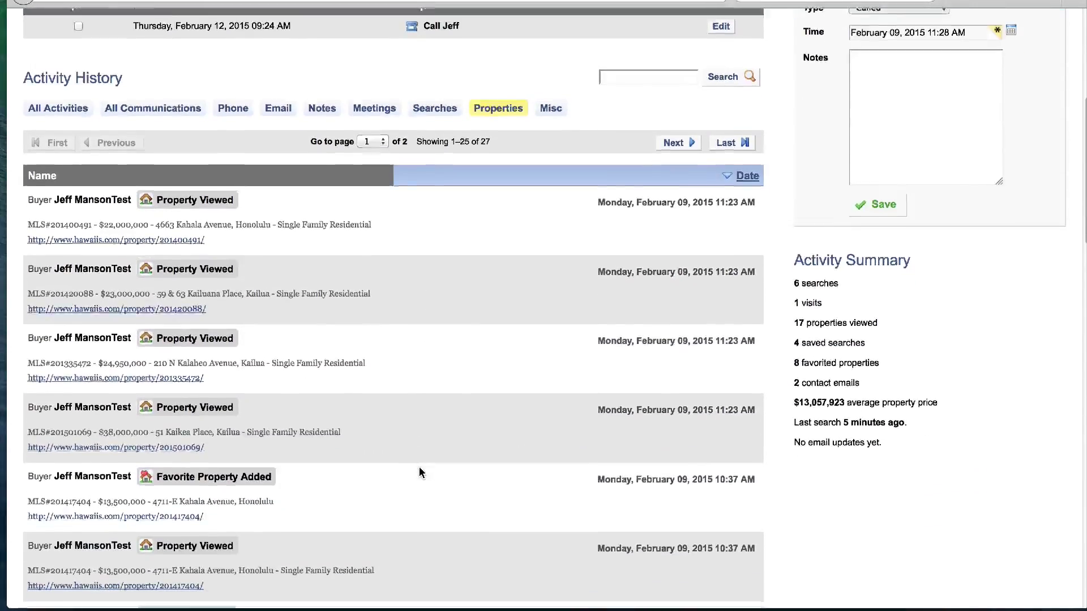
scroll(415, 473, down, 6)
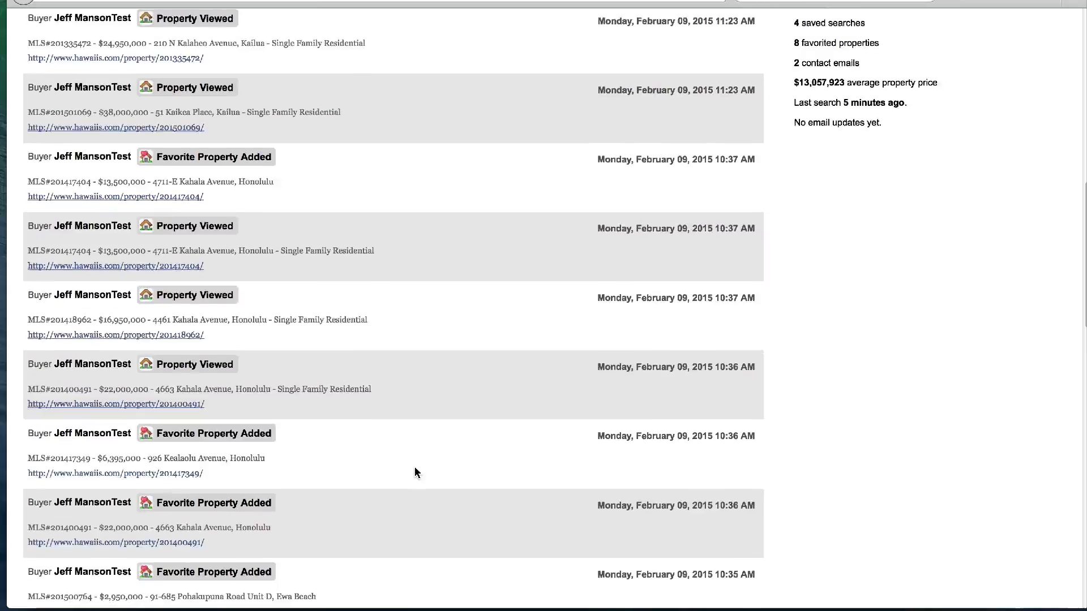
scroll(415, 473, down, 9)
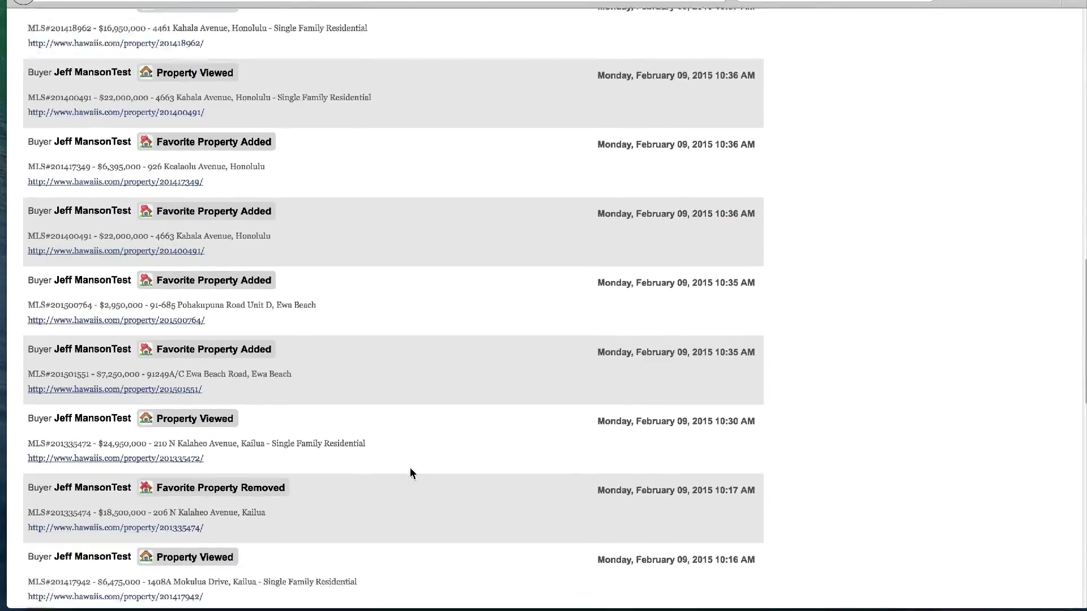
scroll(411, 473, up, 20)
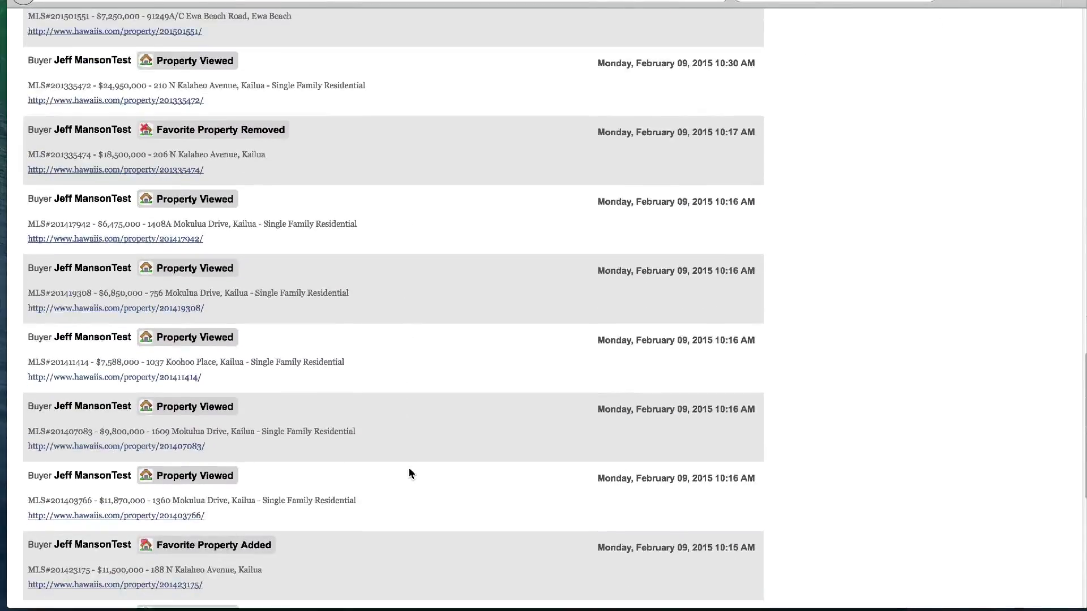
scroll(410, 473, up, 4)
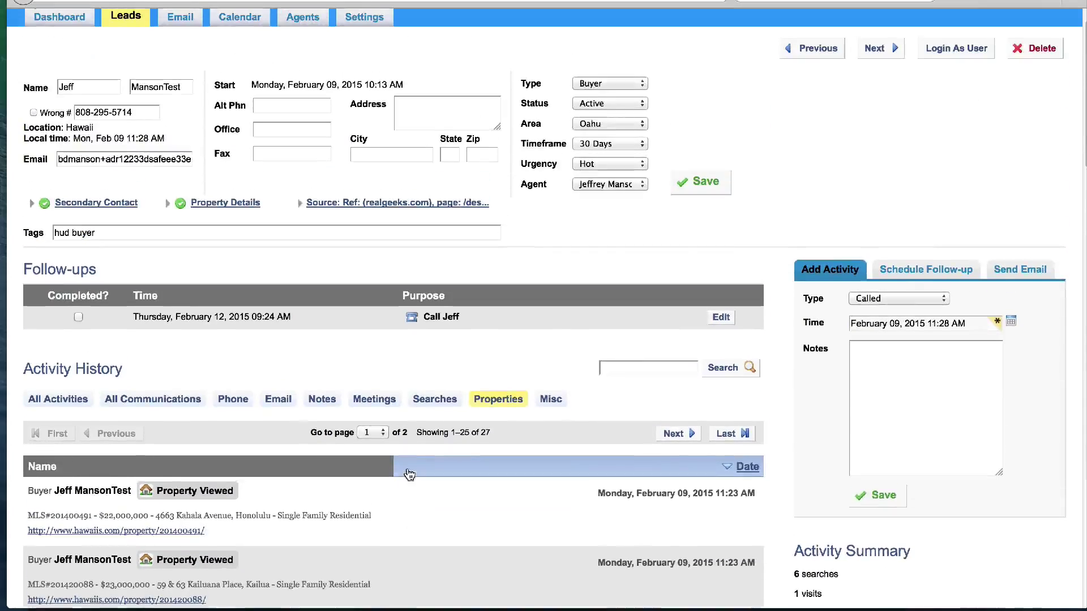
click(150, 534)
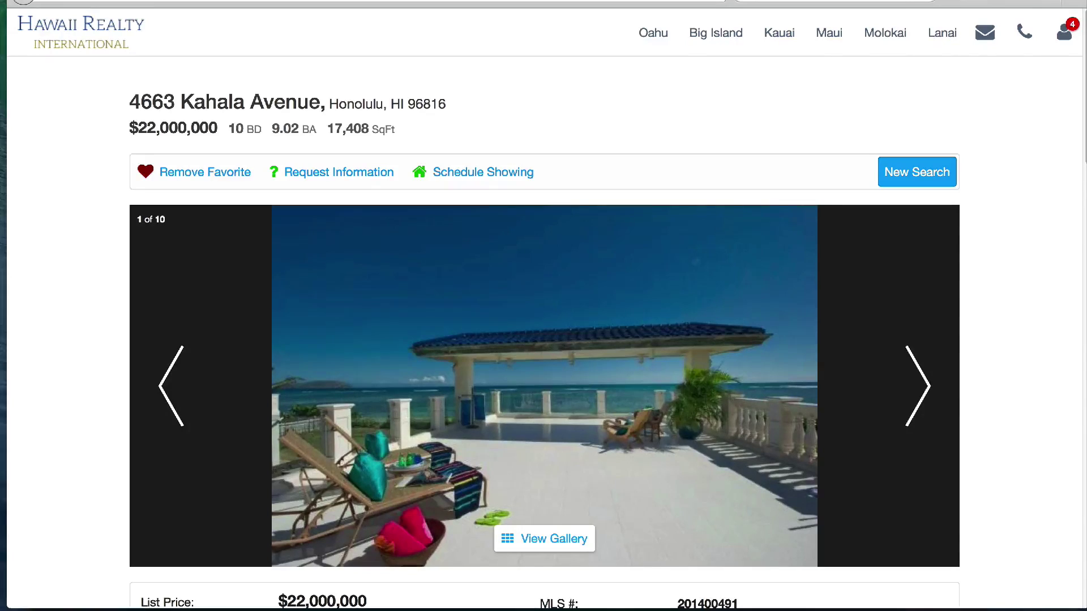
key(super+w)
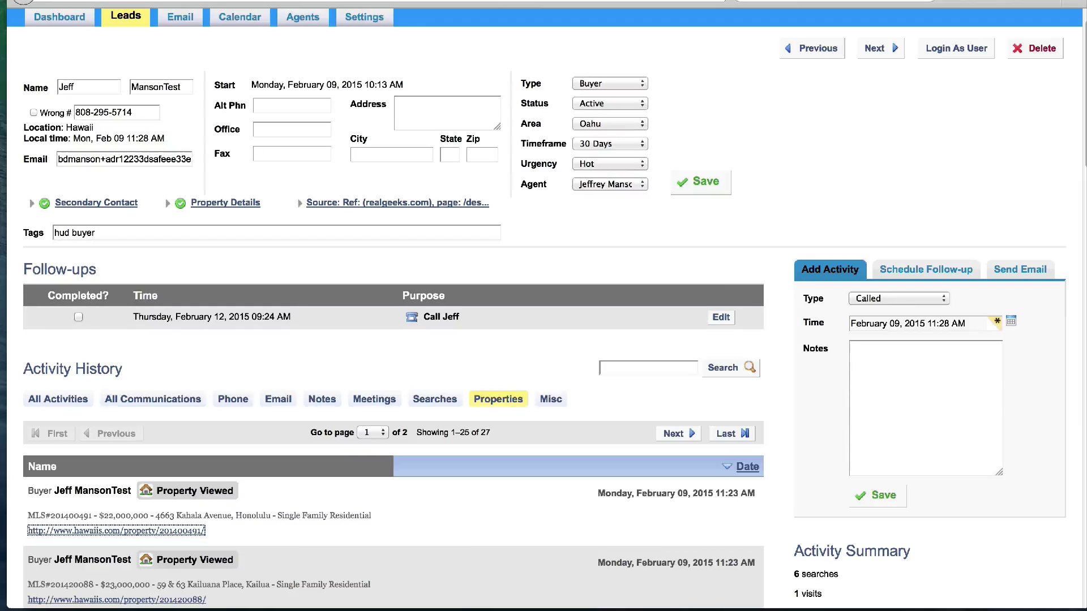
scroll(833, 192, up, 2)
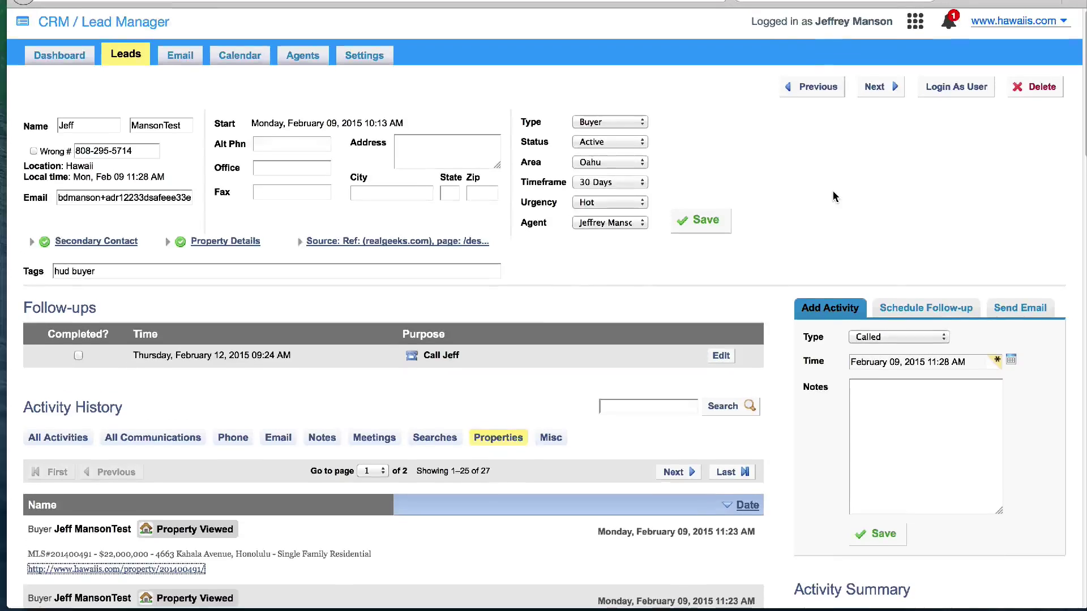
click(946, 88)
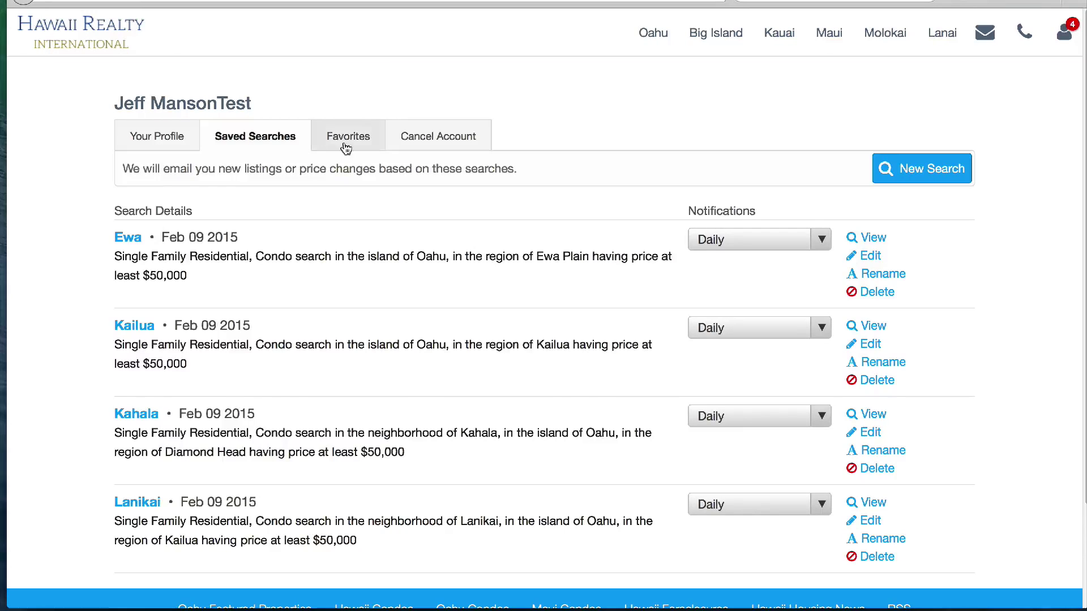
As the lead, check favorites, then run a new Oahu search limited to Hawaii Kai
click(345, 141)
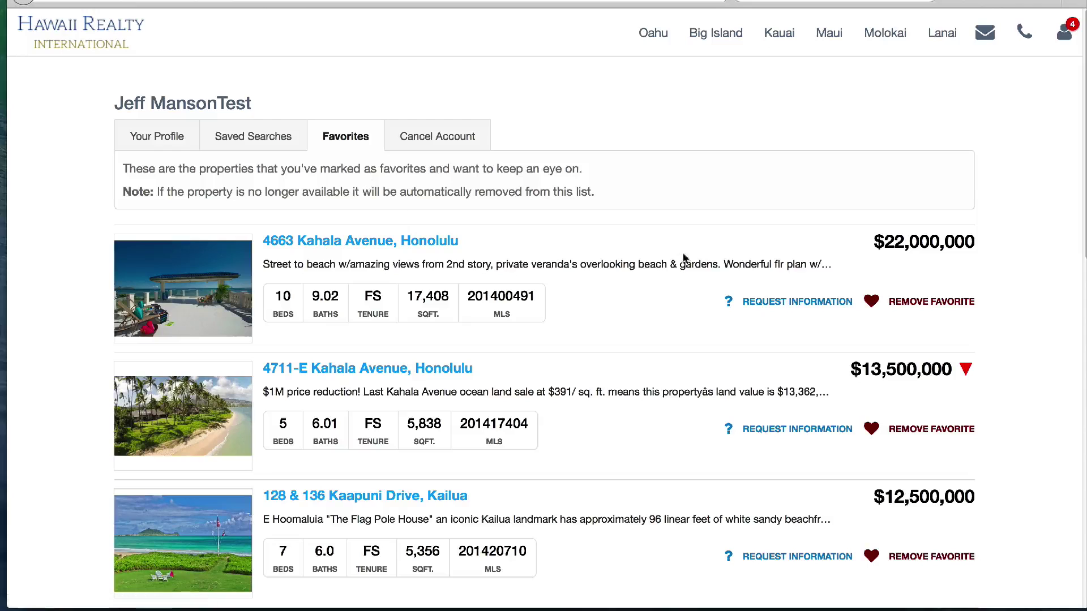
click(277, 138)
click(926, 170)
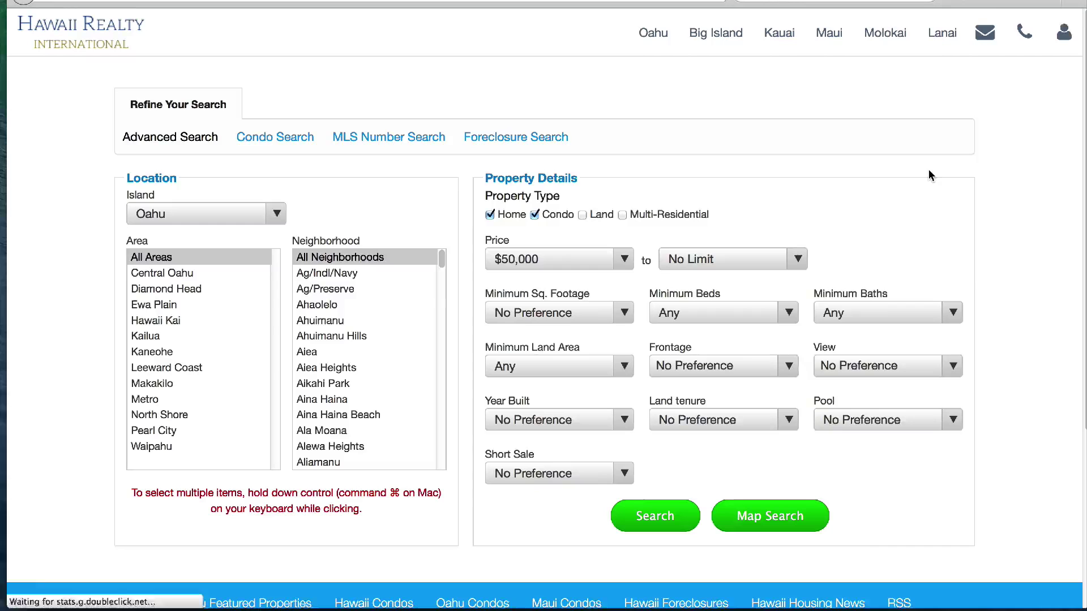
click(163, 323)
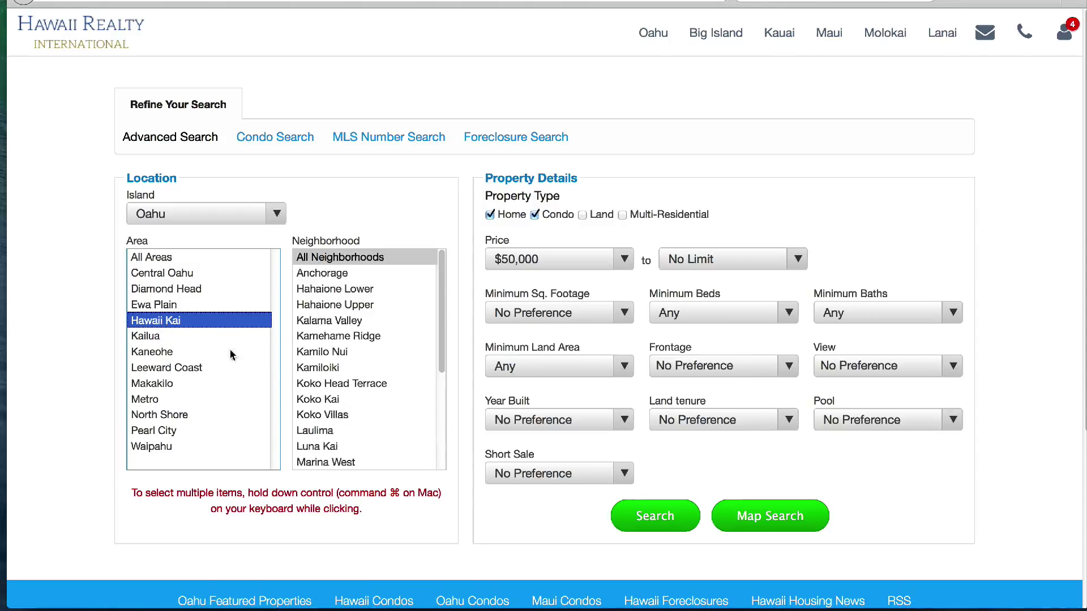
click(655, 517)
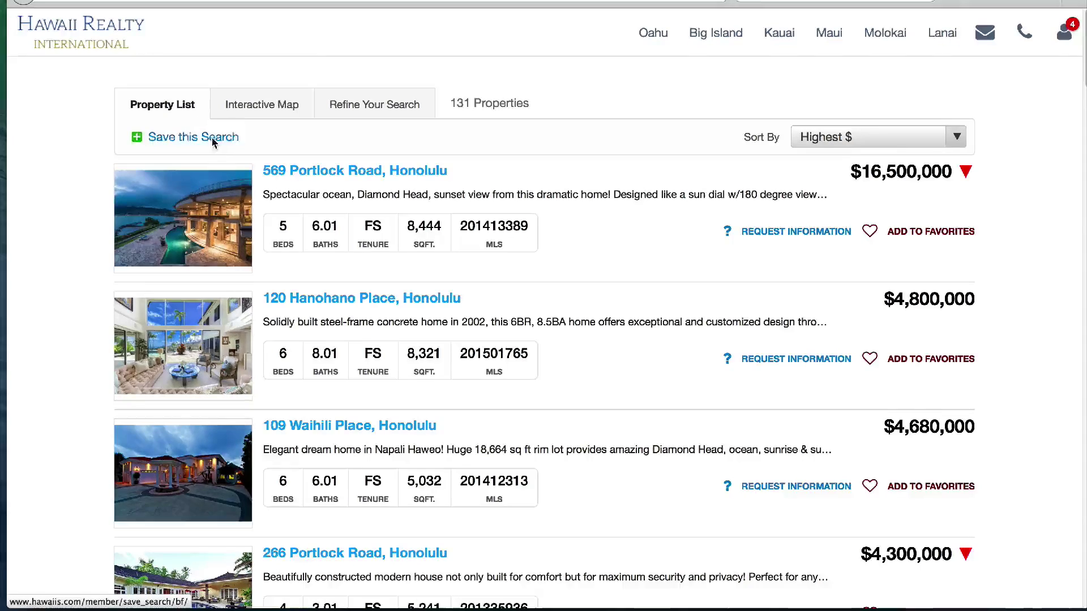
Save the Hawaii Kai results as a search named 'Hawaii Kai' with Daily notifications
click(229, 138)
text(hawa)
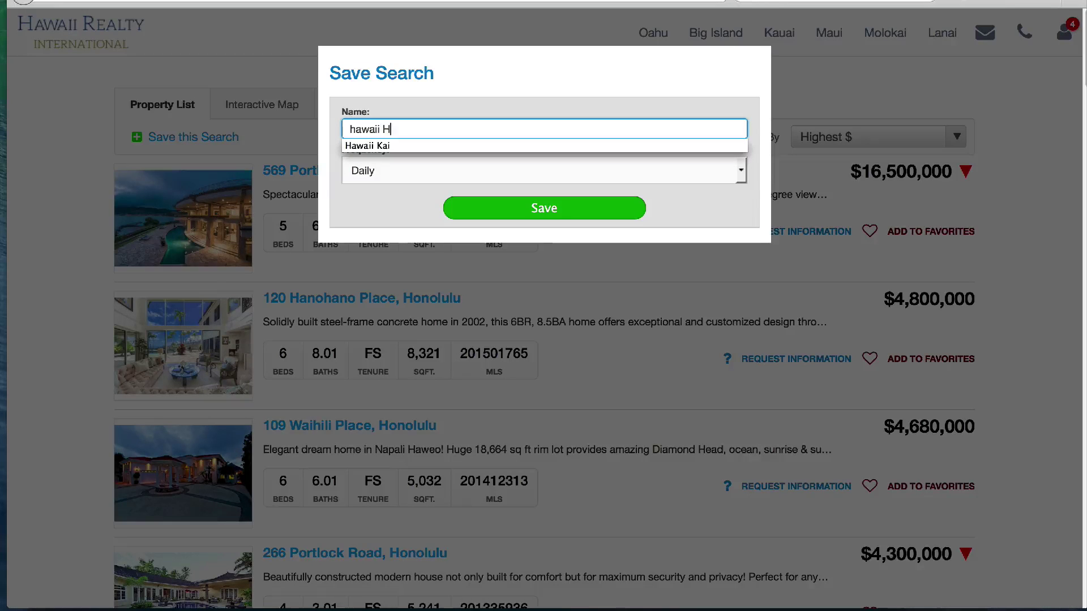
text(ii Kai)
click(382, 146)
click(395, 171)
click(394, 176)
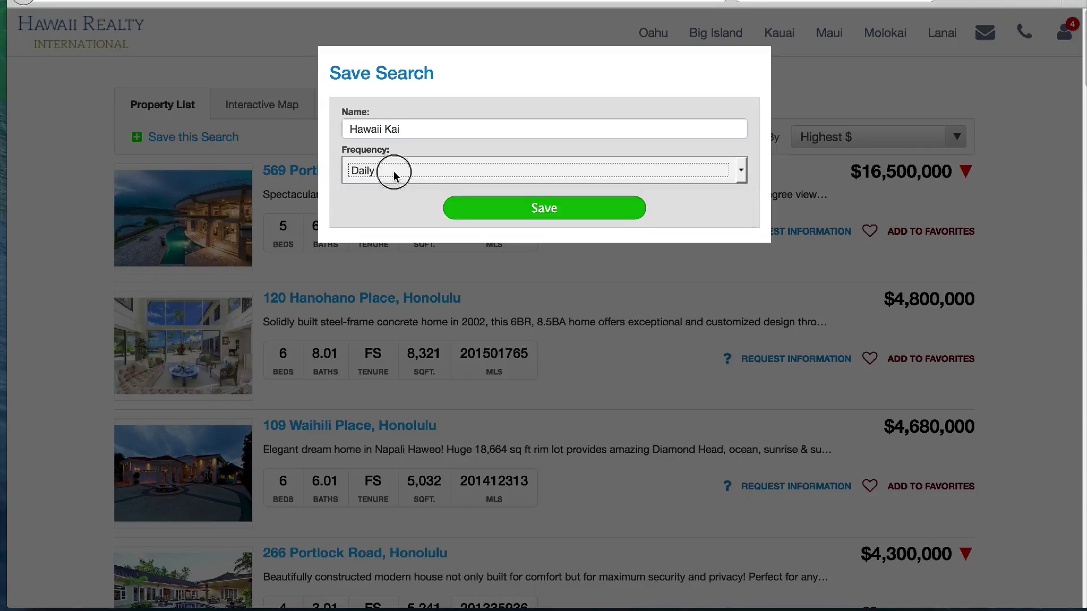
click(536, 210)
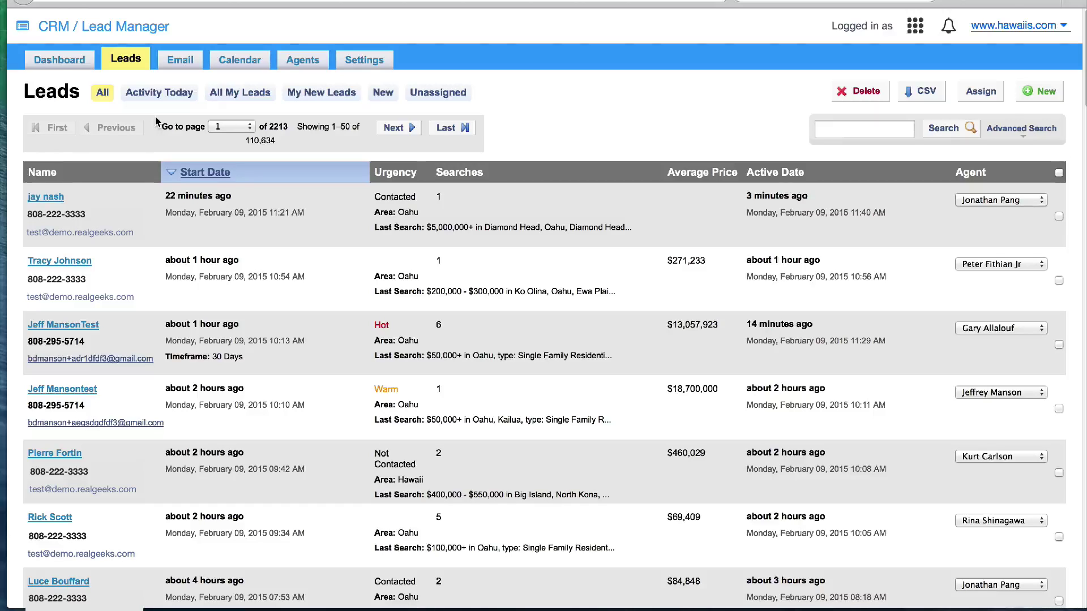
click(161, 93)
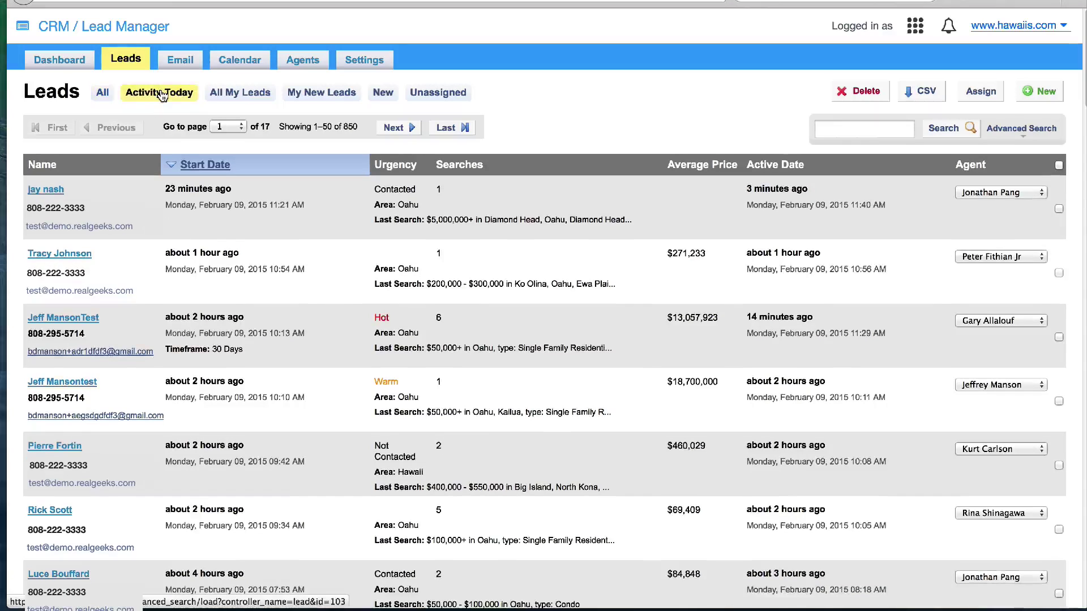
click(249, 93)
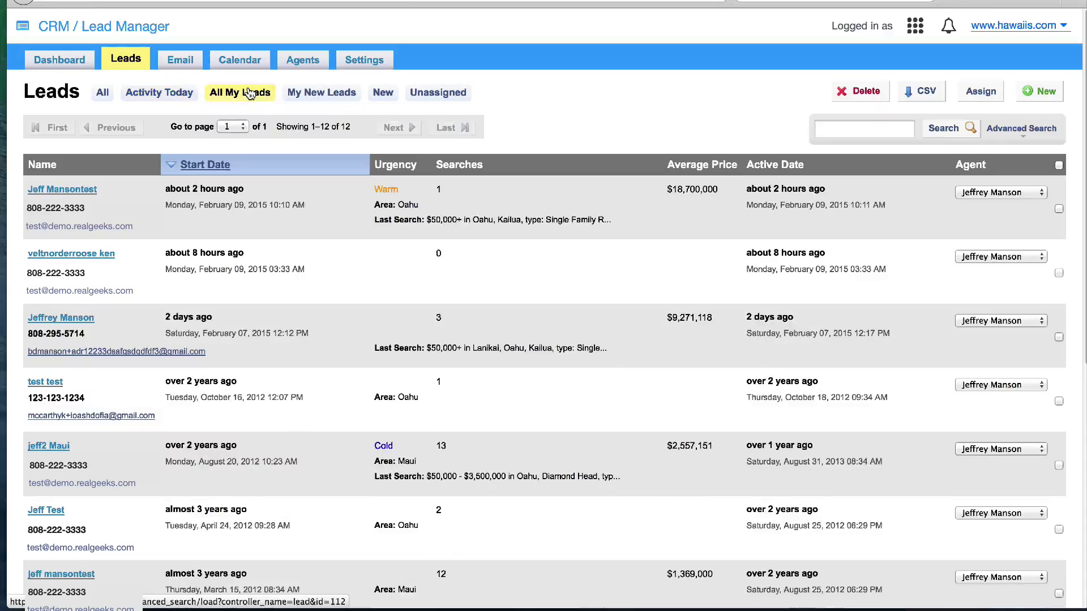
click(319, 96)
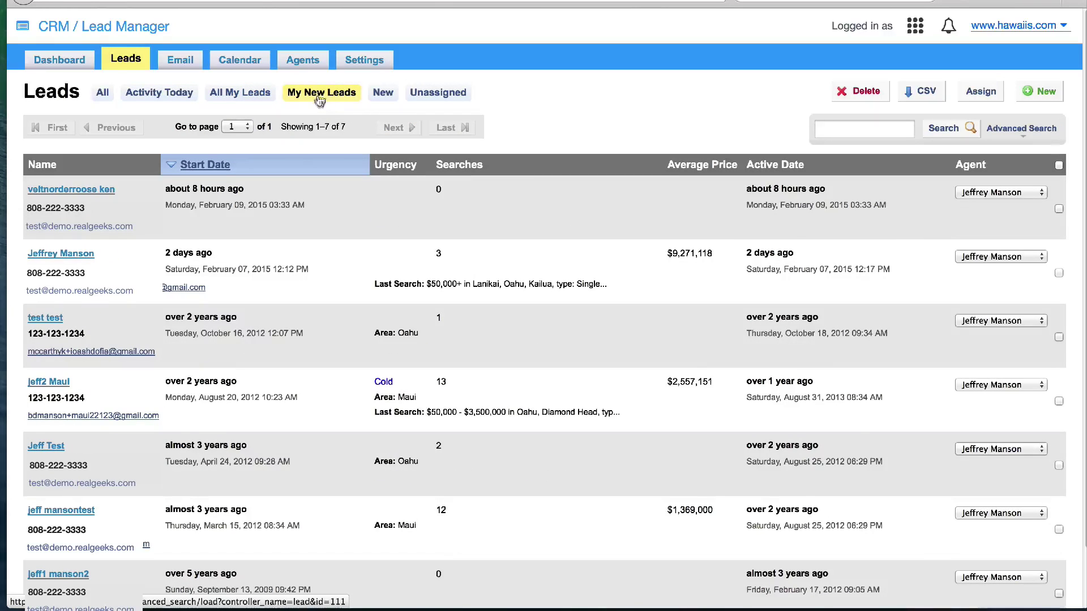
click(383, 93)
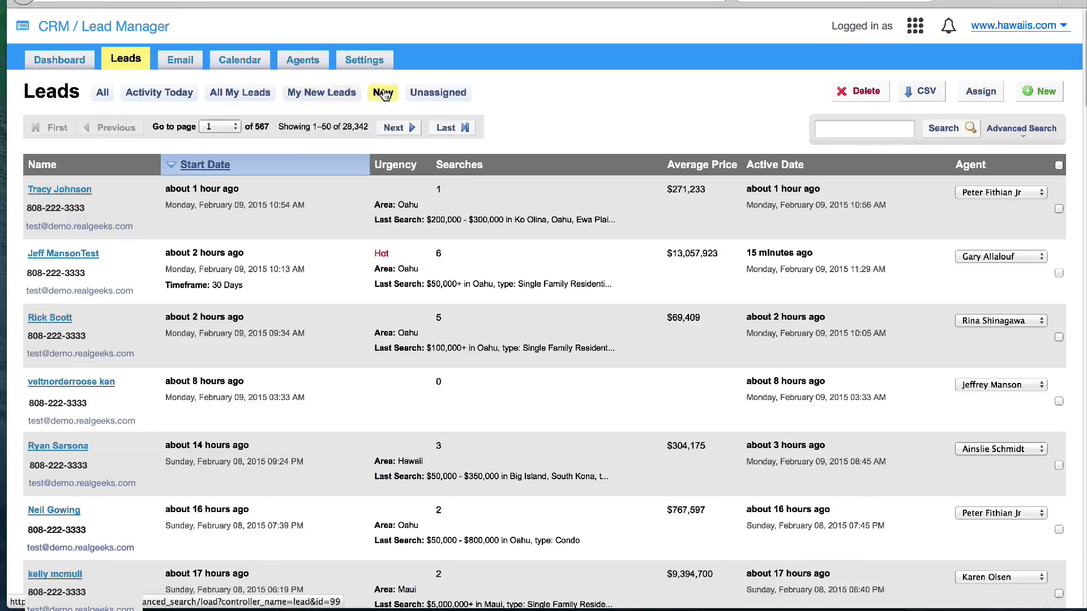
click(442, 97)
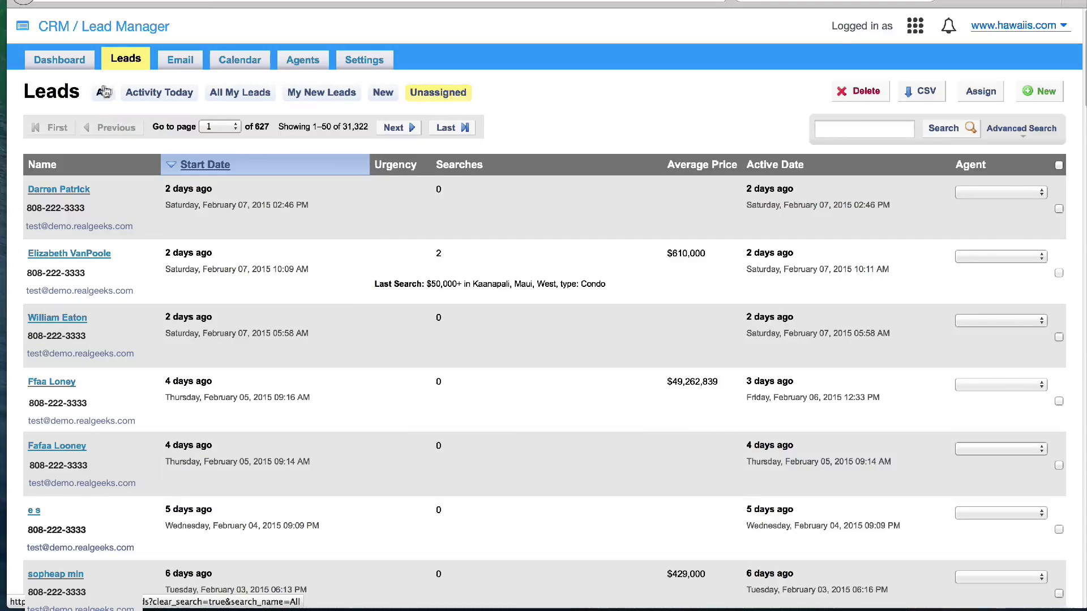
click(101, 93)
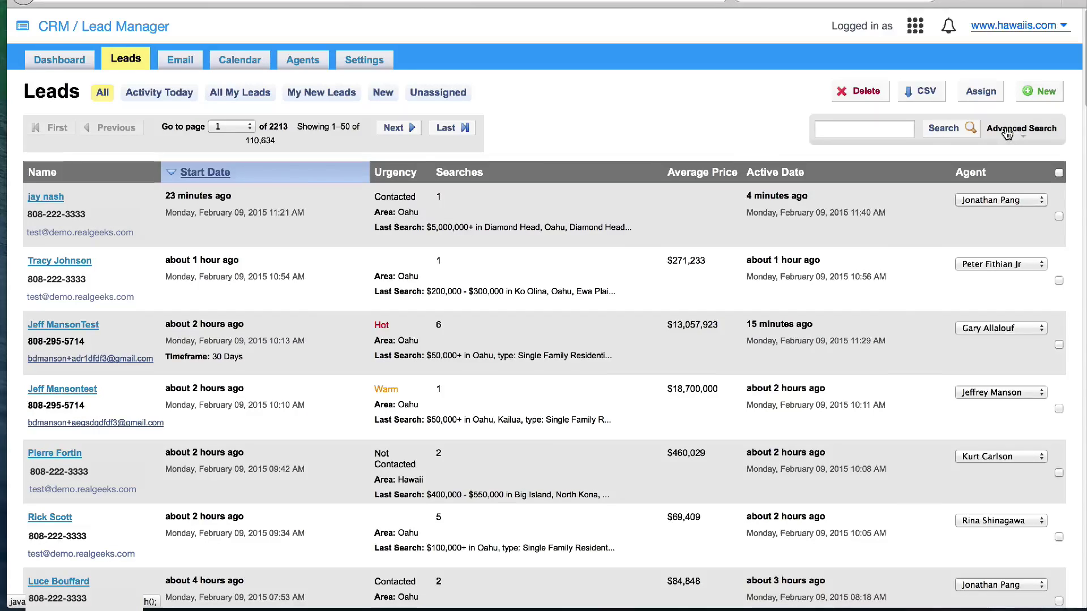
click(173, 94)
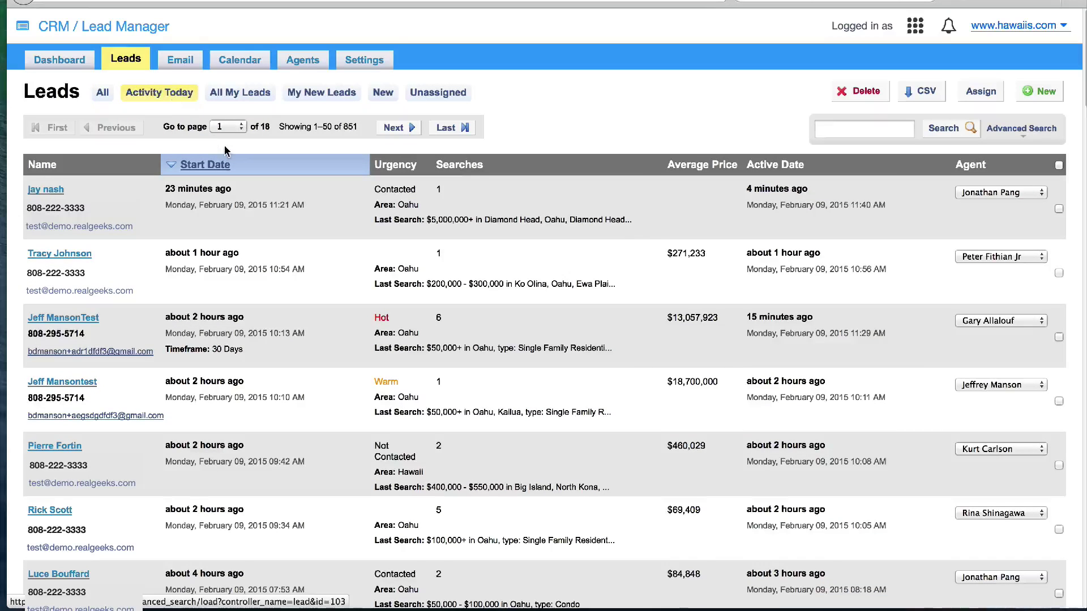
click(1011, 131)
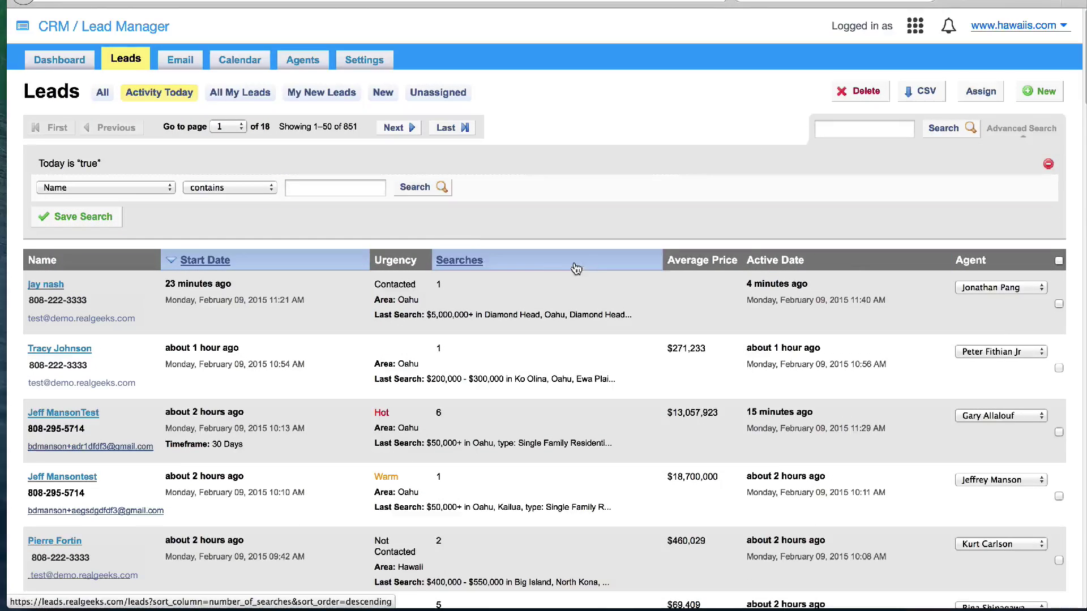
click(90, 187)
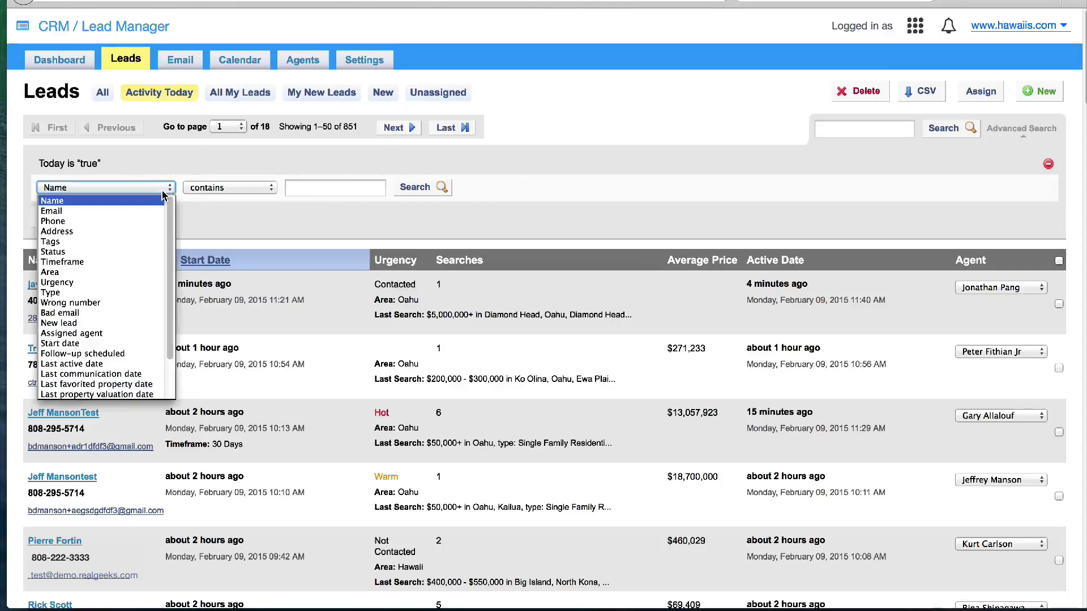
click(111, 375)
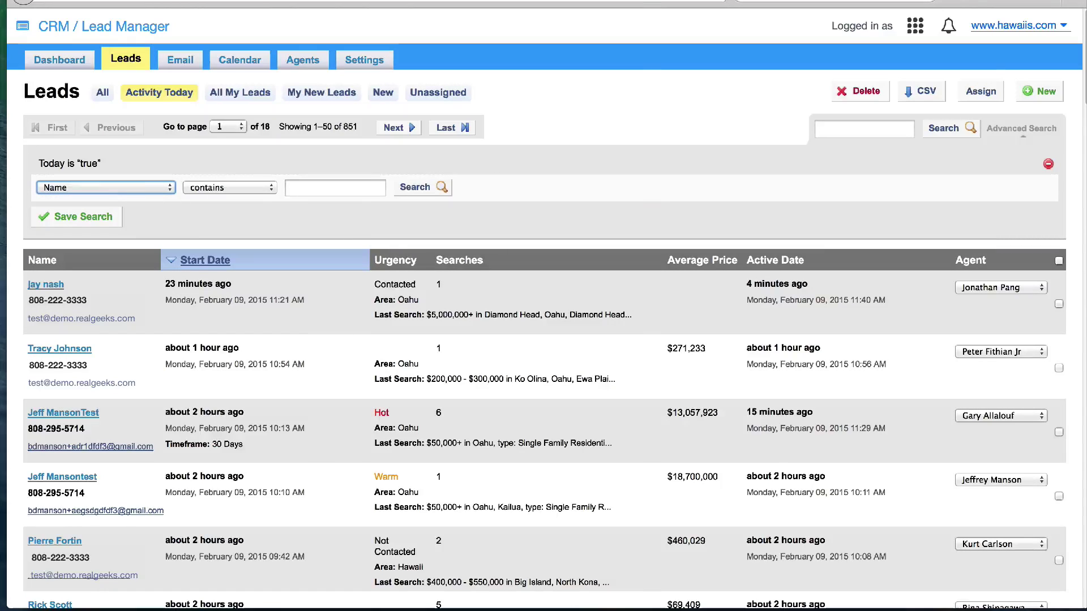
click(259, 190)
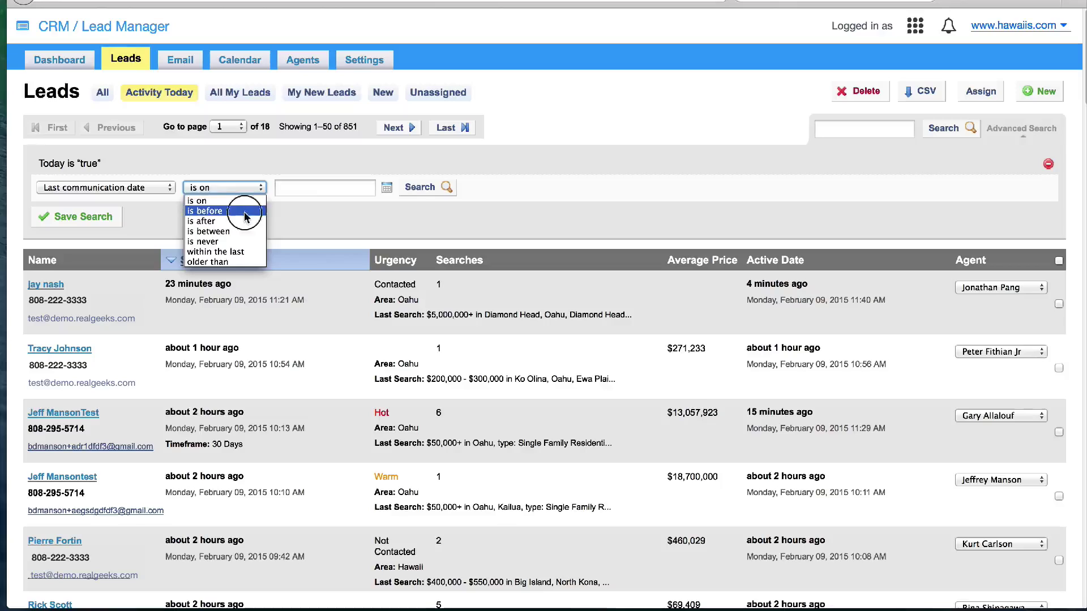
click(249, 212)
click(386, 187)
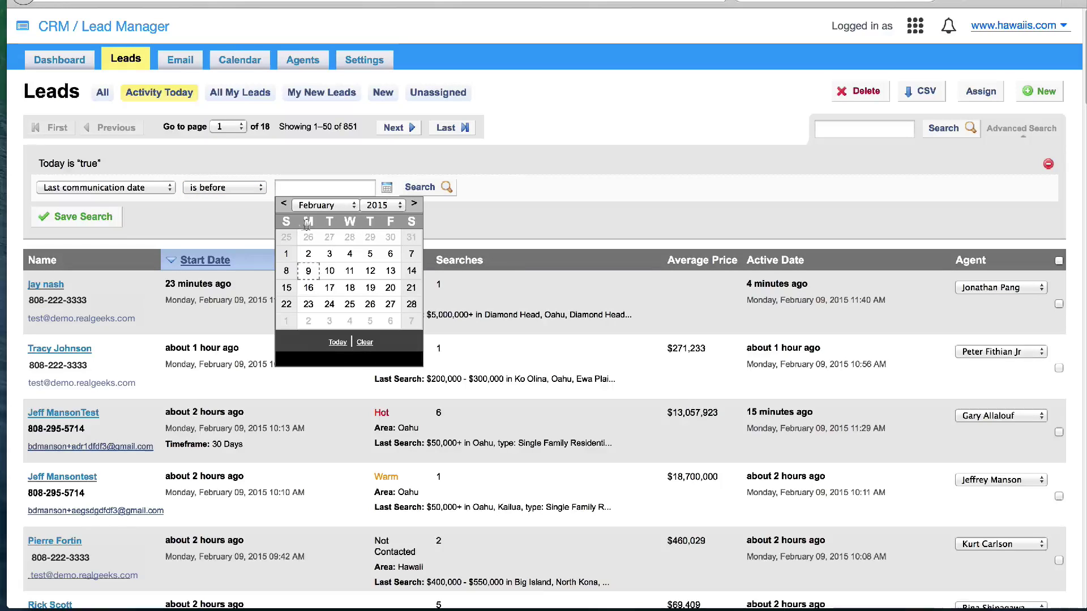
click(284, 204)
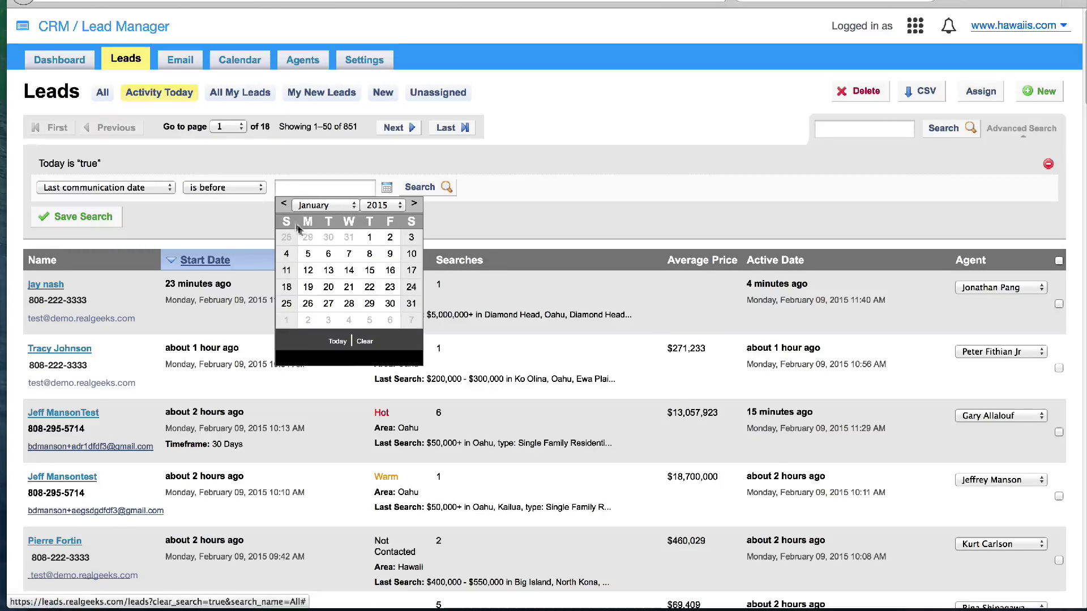
click(349, 287)
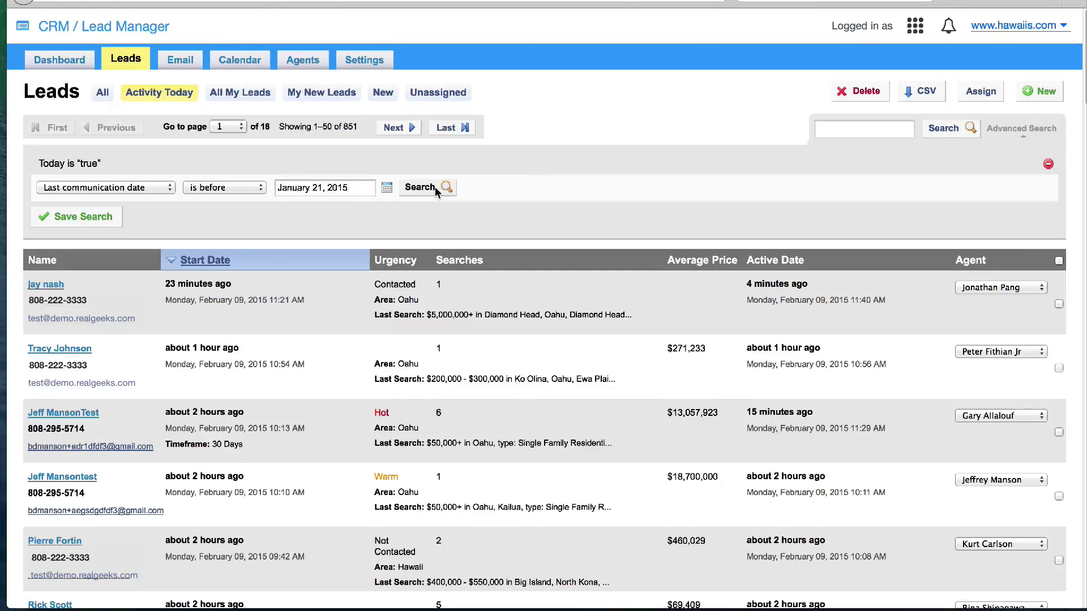
click(435, 187)
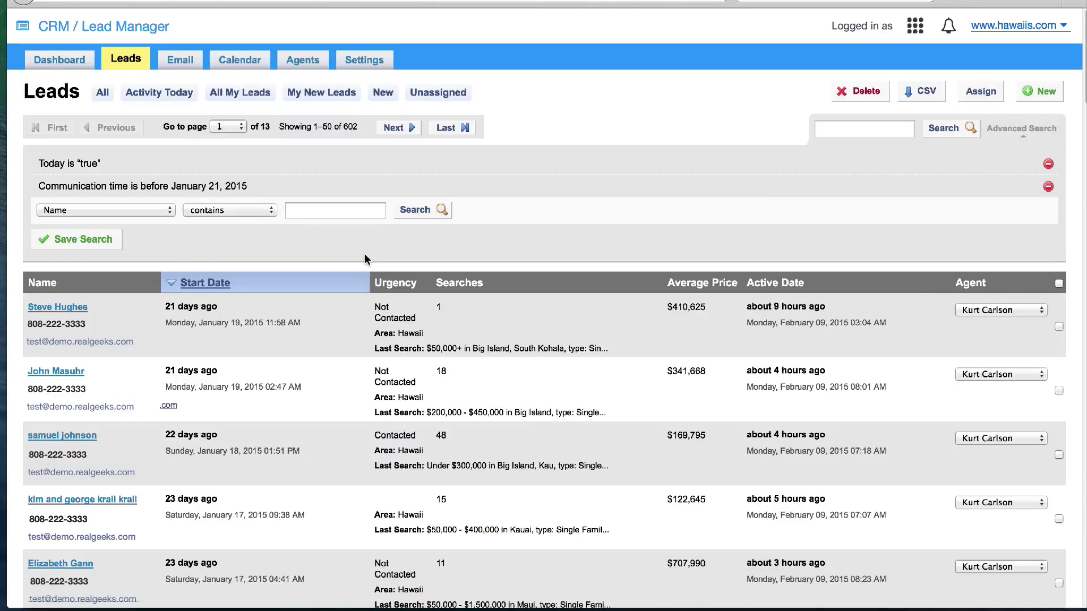
click(103, 93)
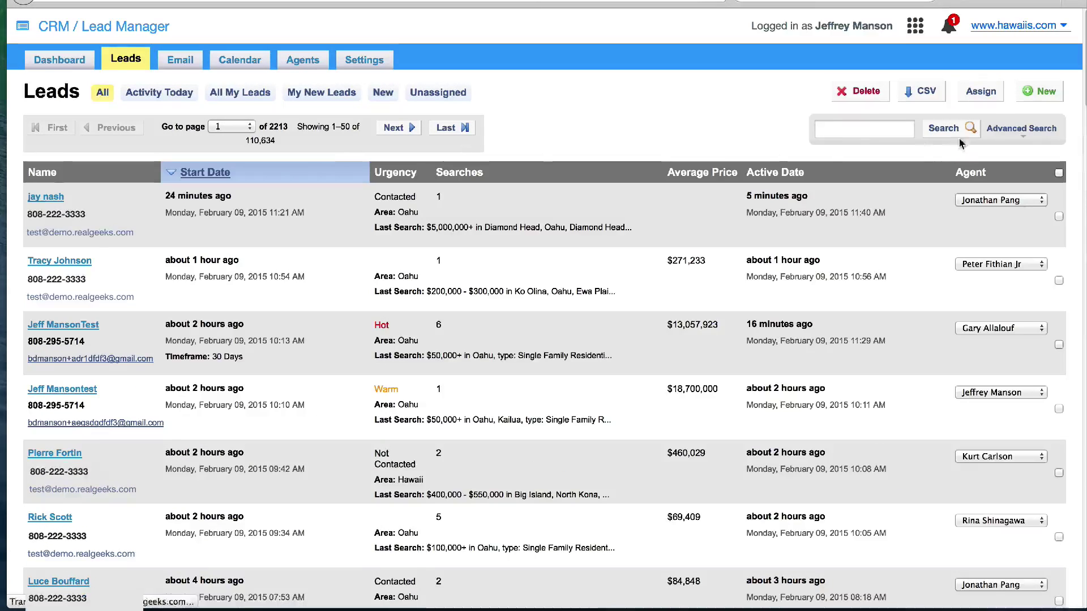
click(1021, 128)
Filter leads to those whose last favorited property date is within the last 3 days
click(166, 174)
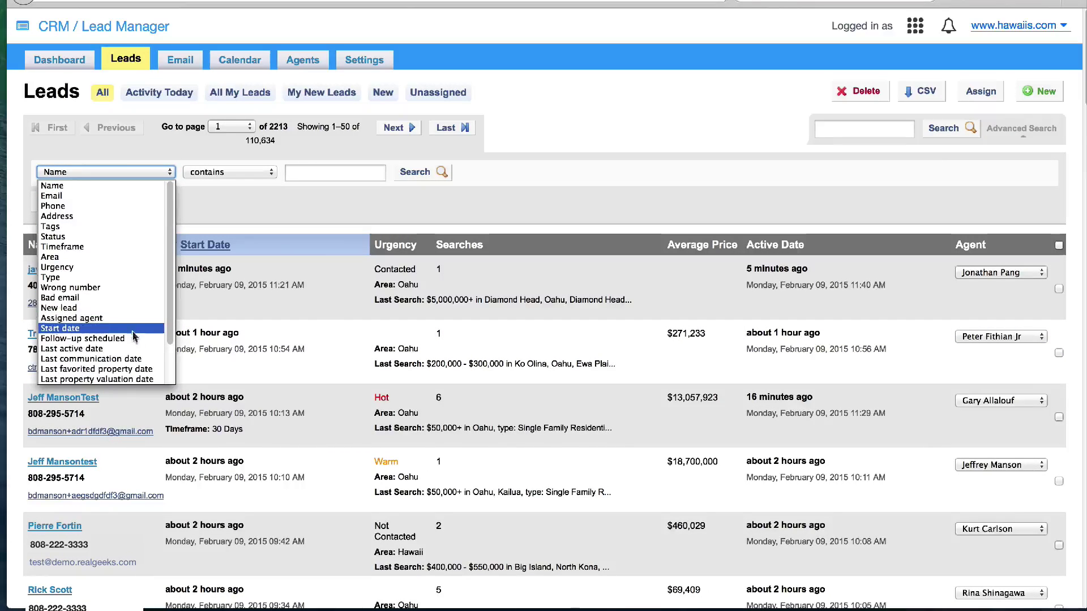
click(96, 369)
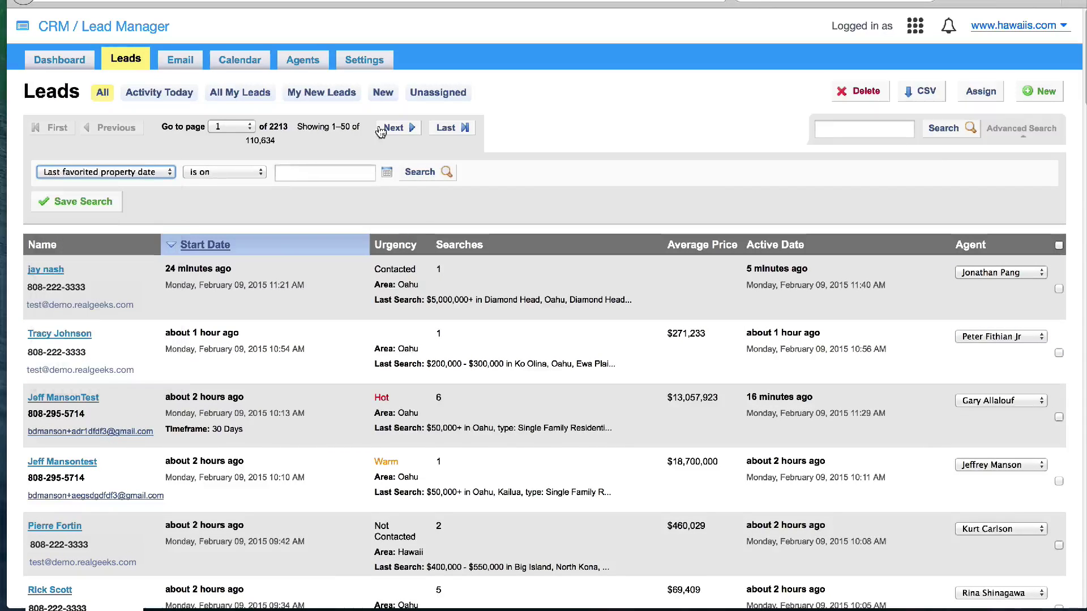
click(260, 173)
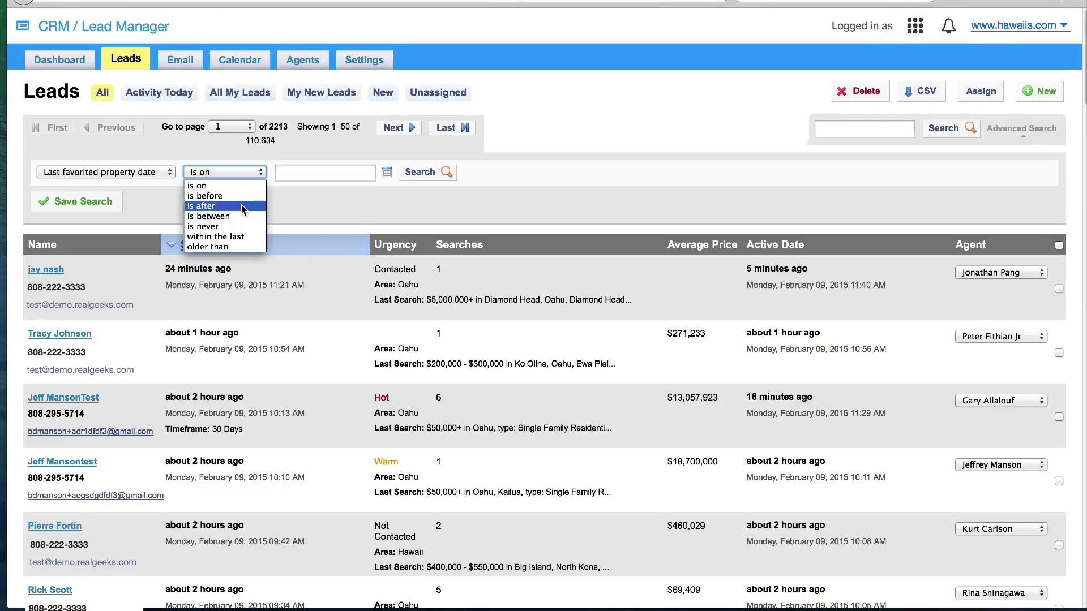
click(239, 238)
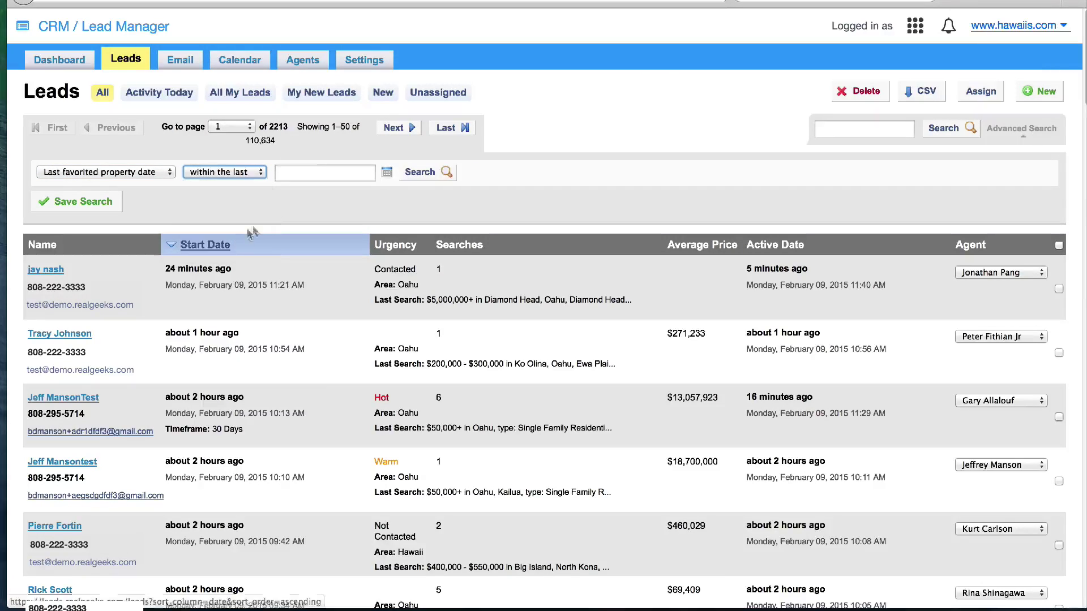
click(320, 174)
text(3)
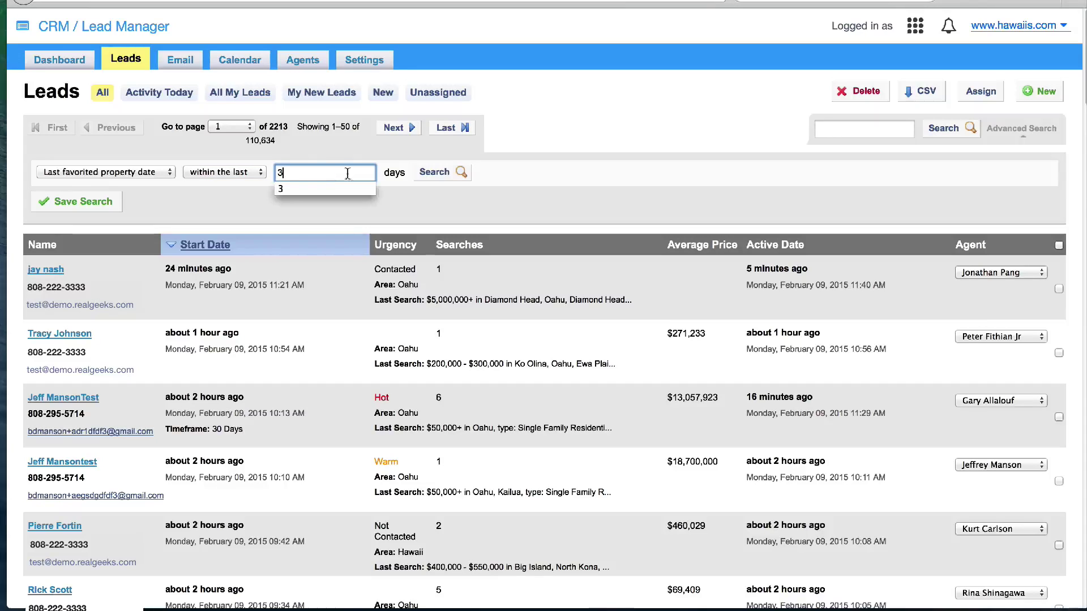
click(430, 174)
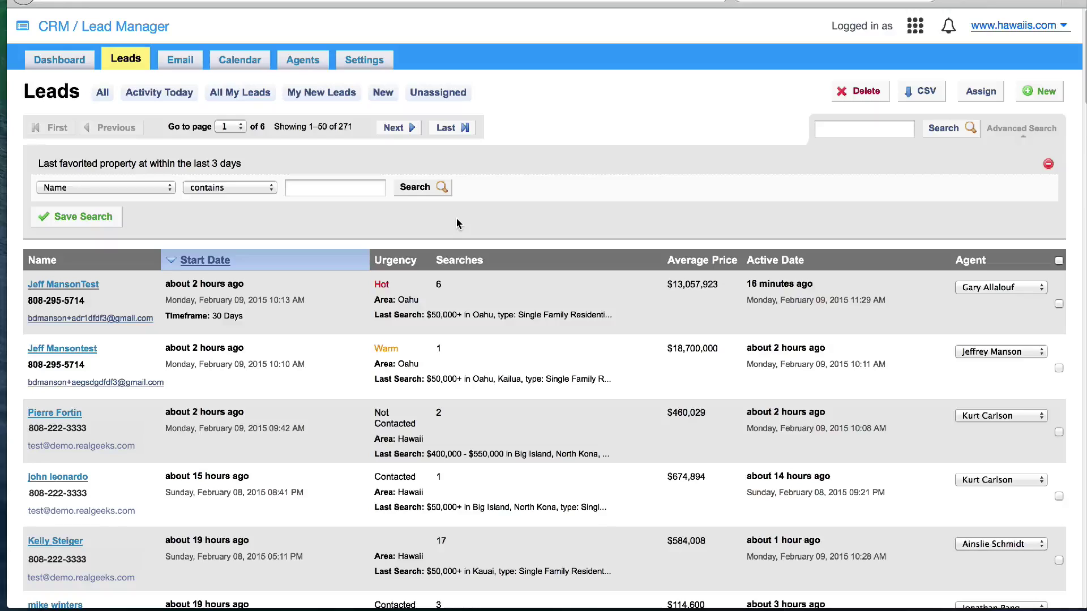
Add a last communication date before January 21, 2015 filter, then return to all leads
click(149, 189)
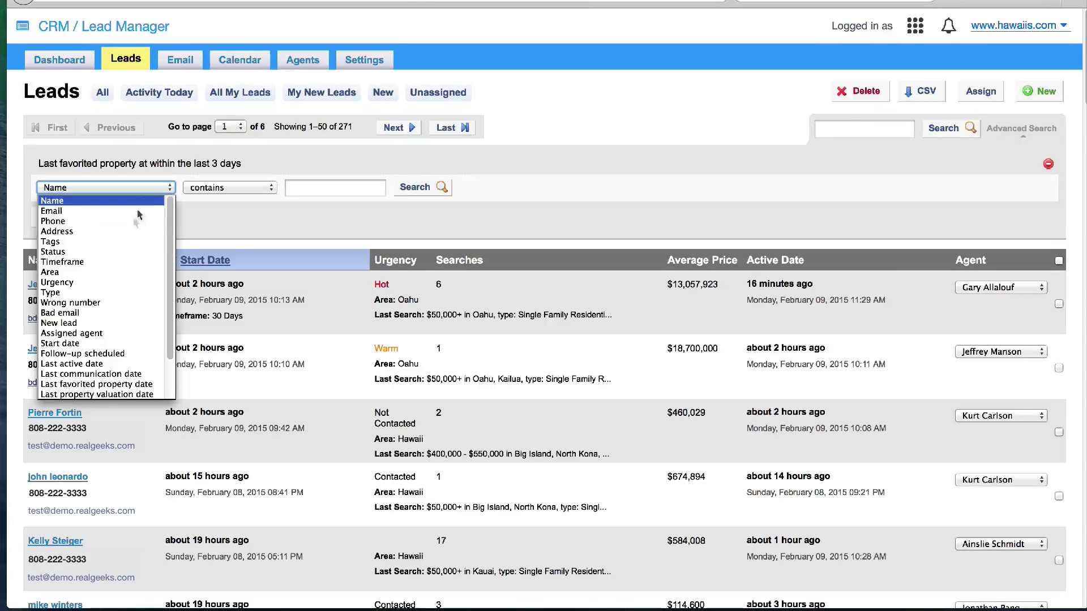
click(110, 373)
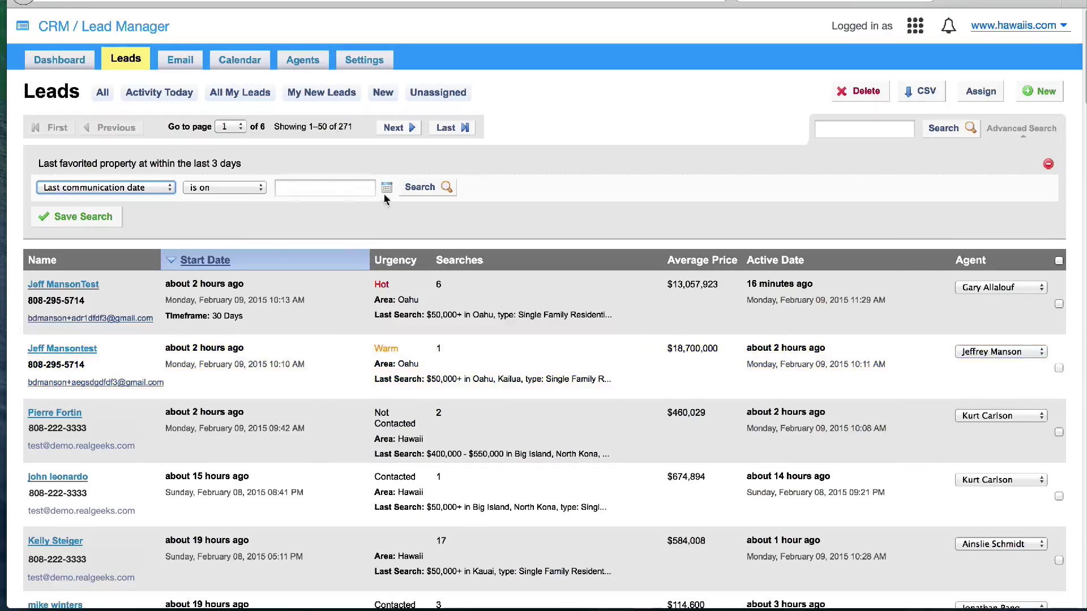
click(258, 190)
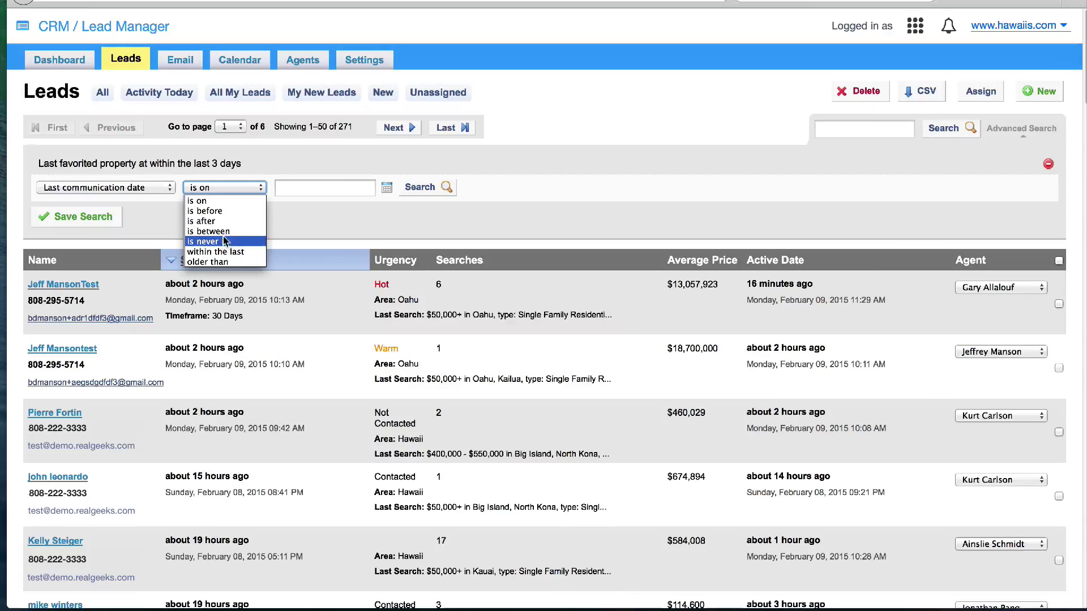
click(205, 211)
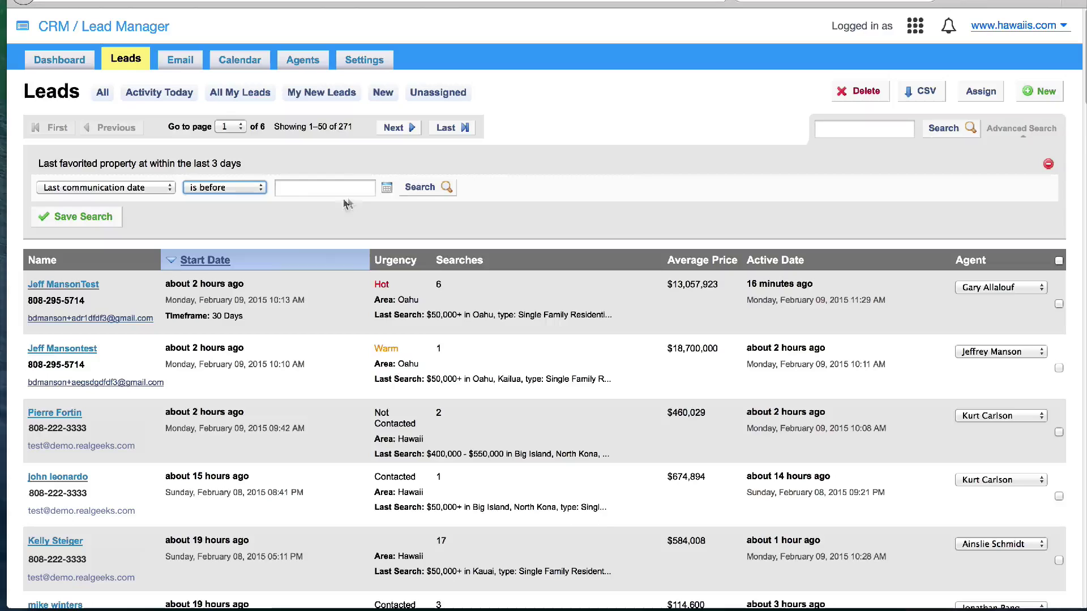
click(387, 188)
click(285, 206)
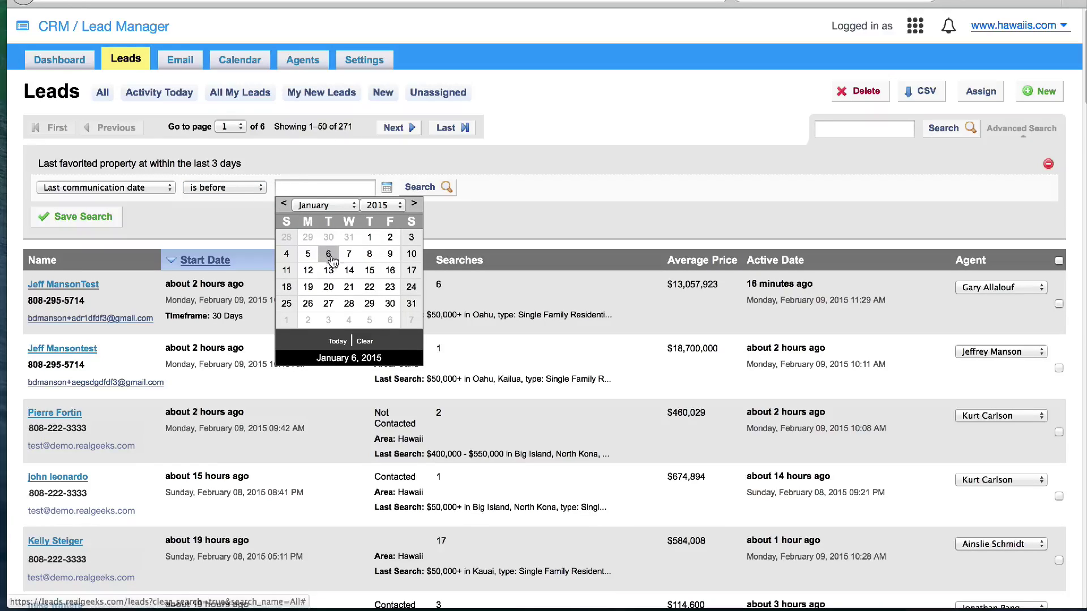
click(346, 287)
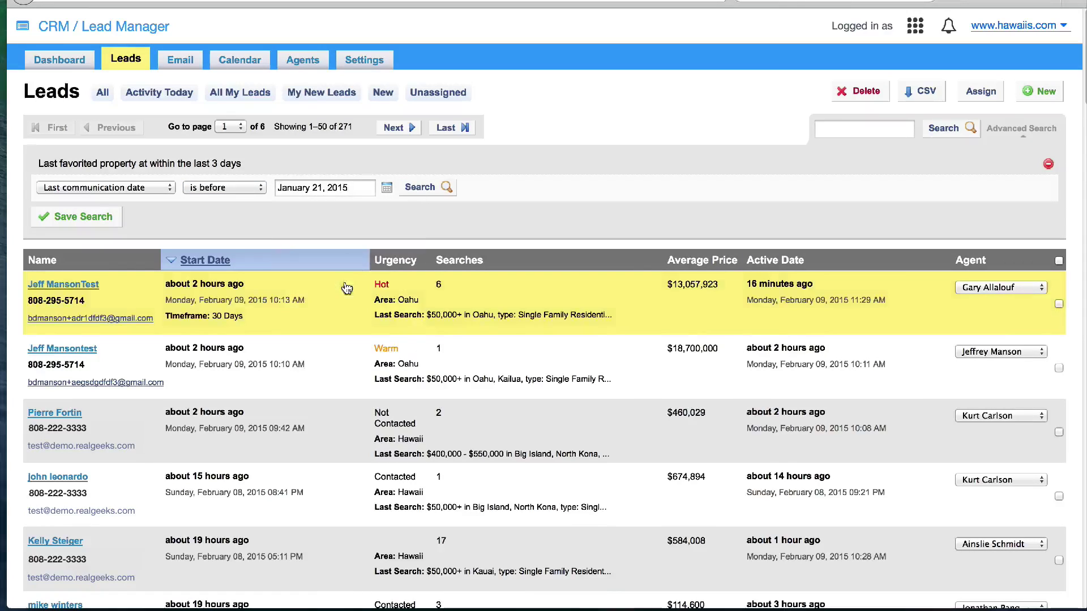
click(420, 189)
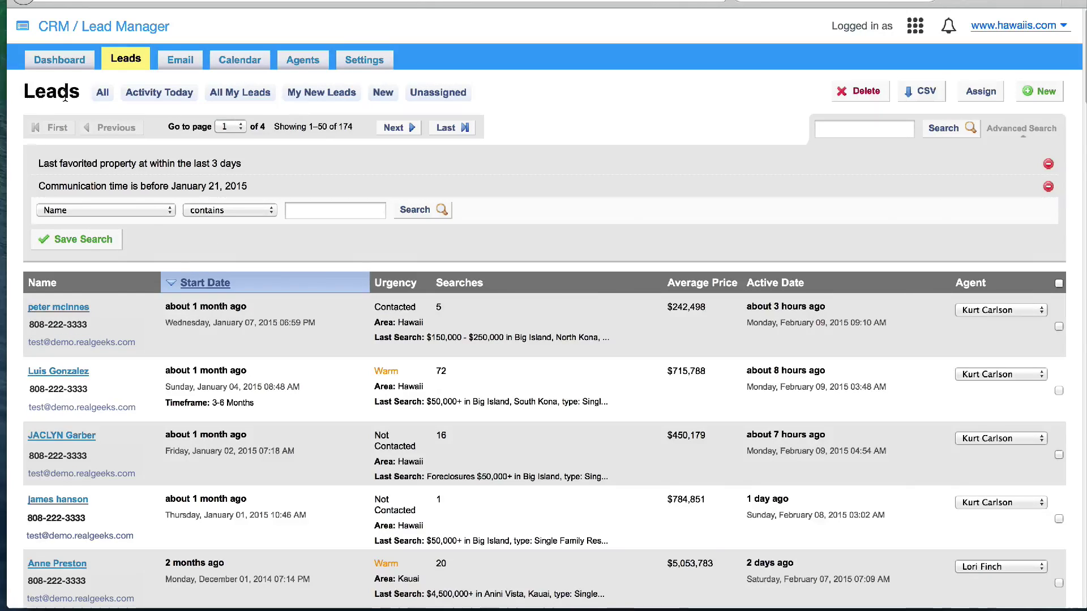
click(102, 95)
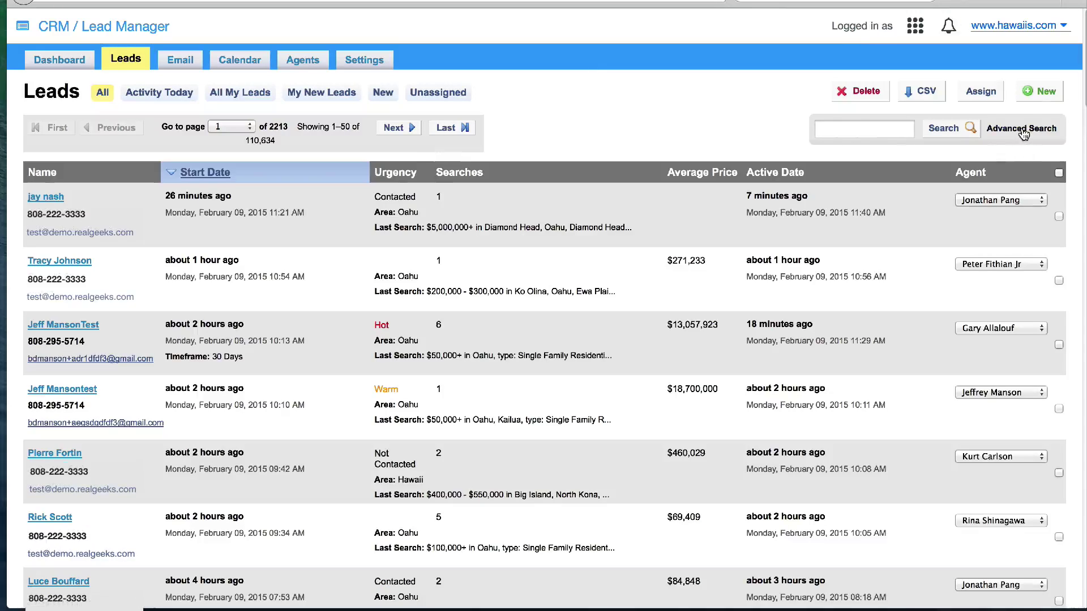
Run an advanced search for leads whose property location contains 'Lani'
click(1021, 129)
click(170, 172)
scroll(148, 255, down, 3)
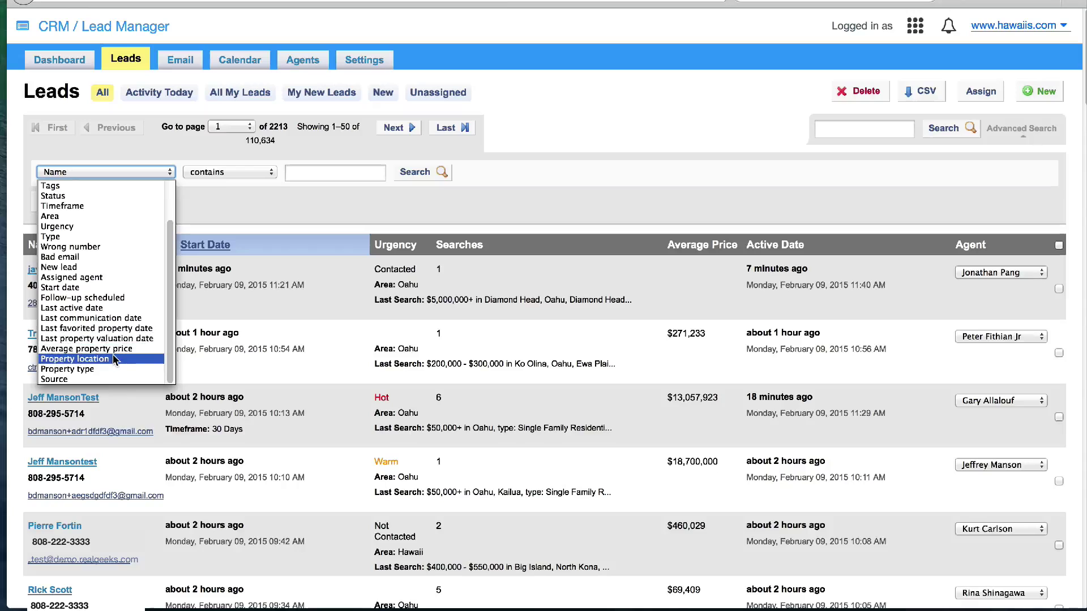
click(74, 359)
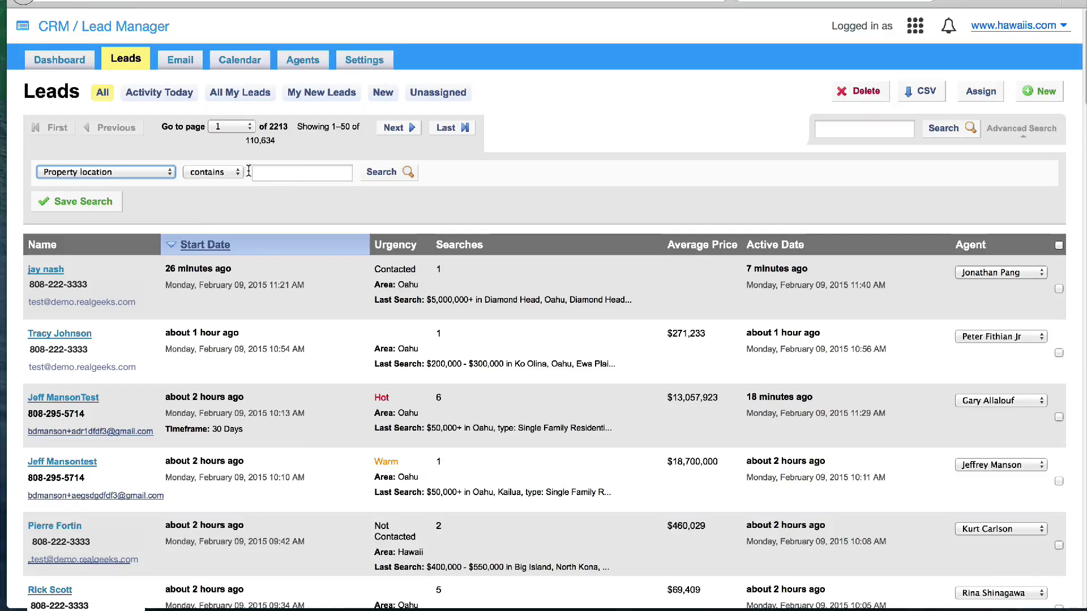
click(270, 174)
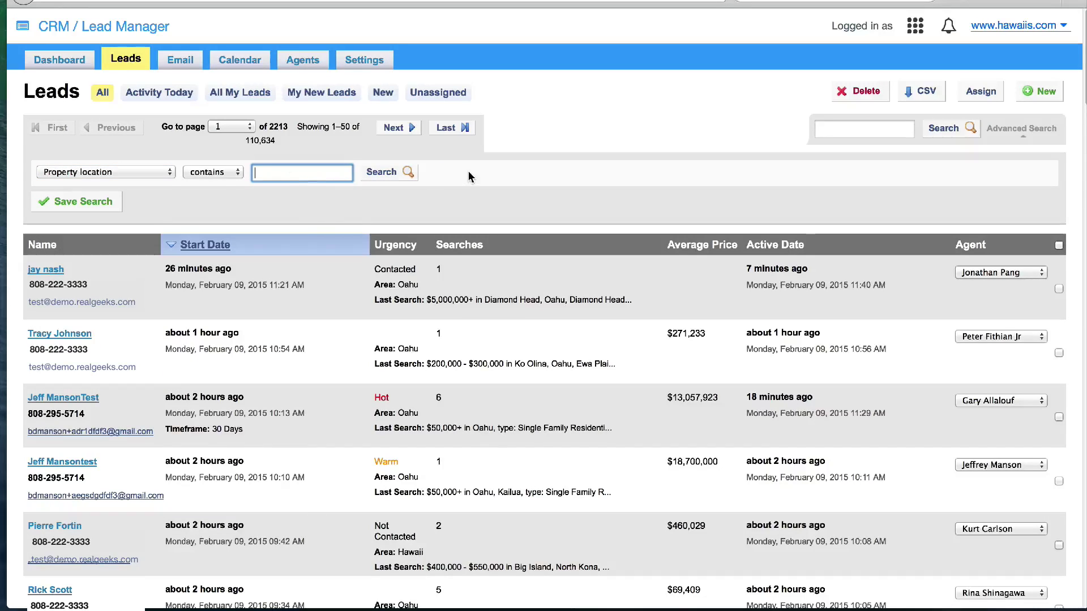
text(Lanikai)
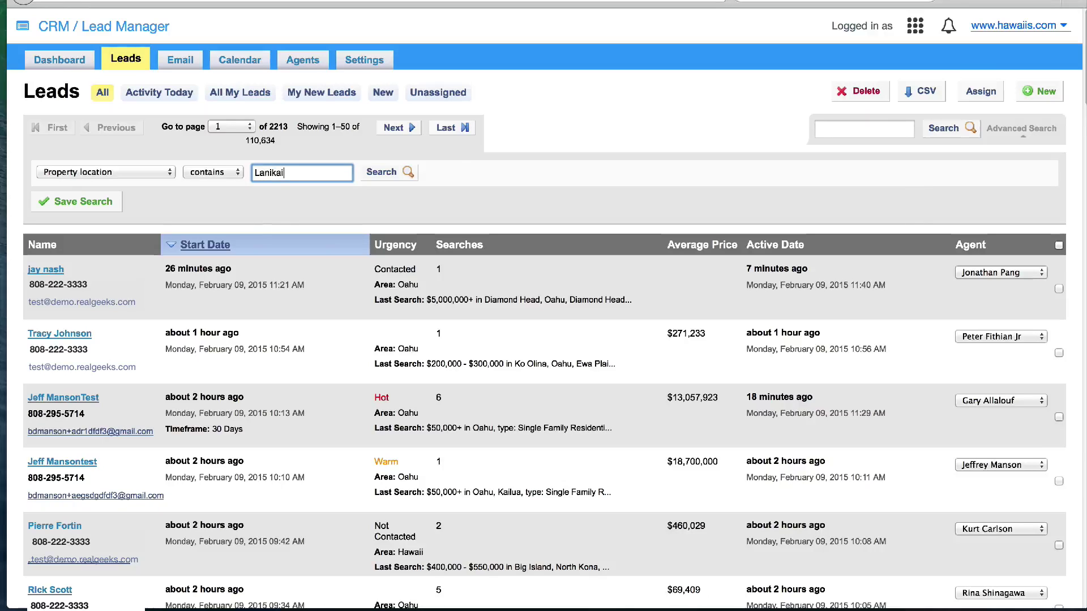
click(387, 172)
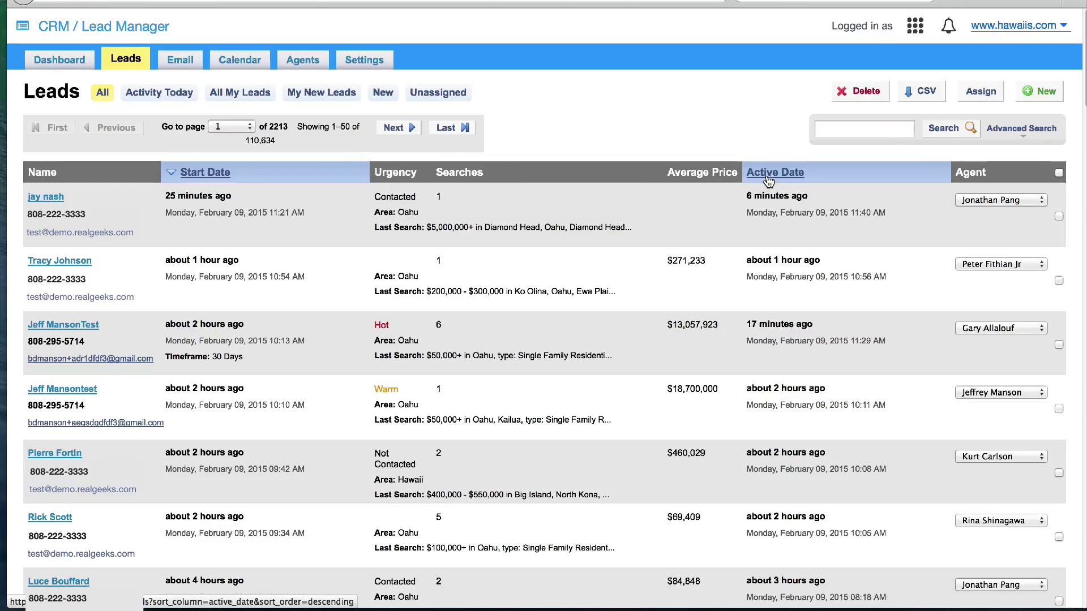
Search for leads with Urgency is Hot (914 leads) and begin saving the search
click(1017, 130)
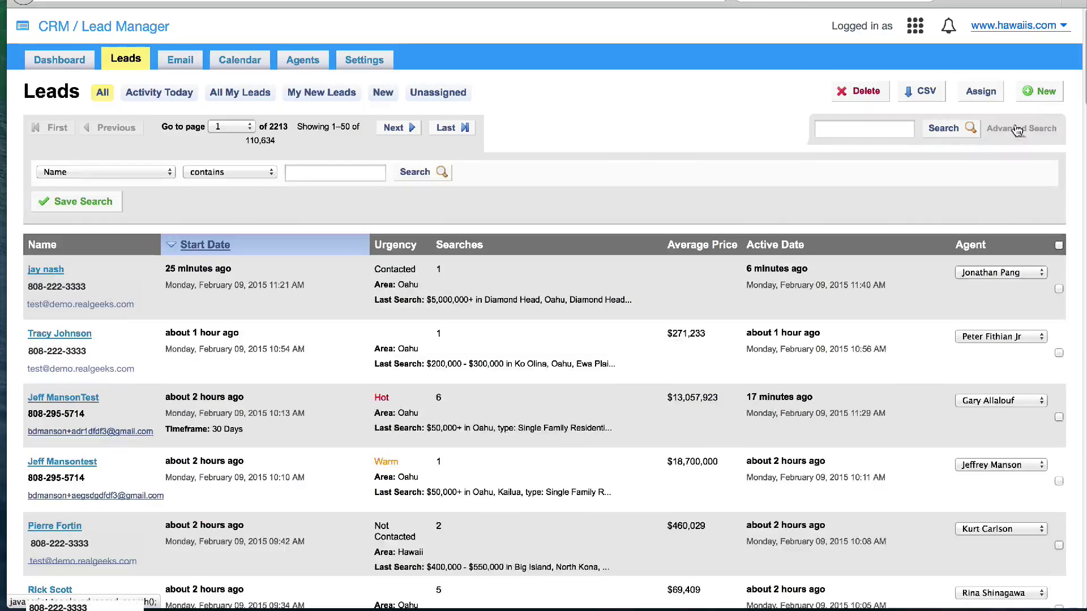
click(168, 174)
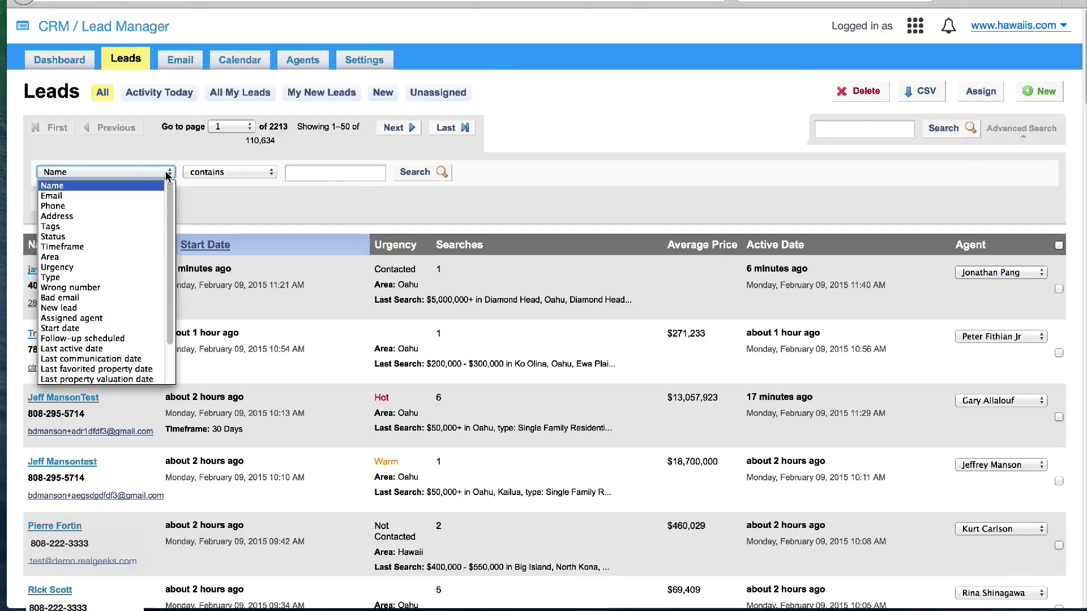
click(119, 266)
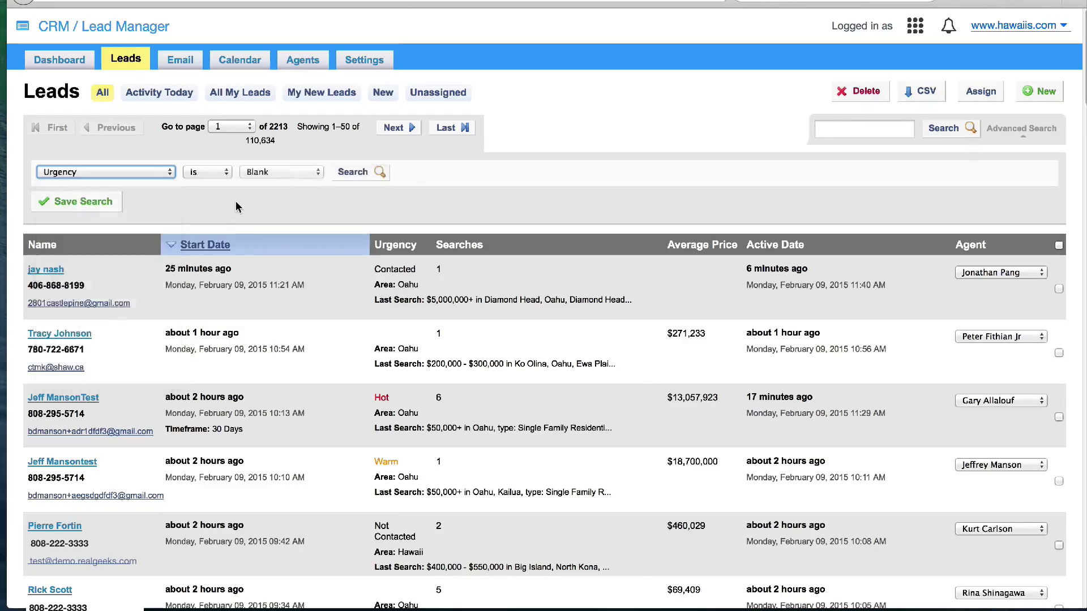
click(301, 172)
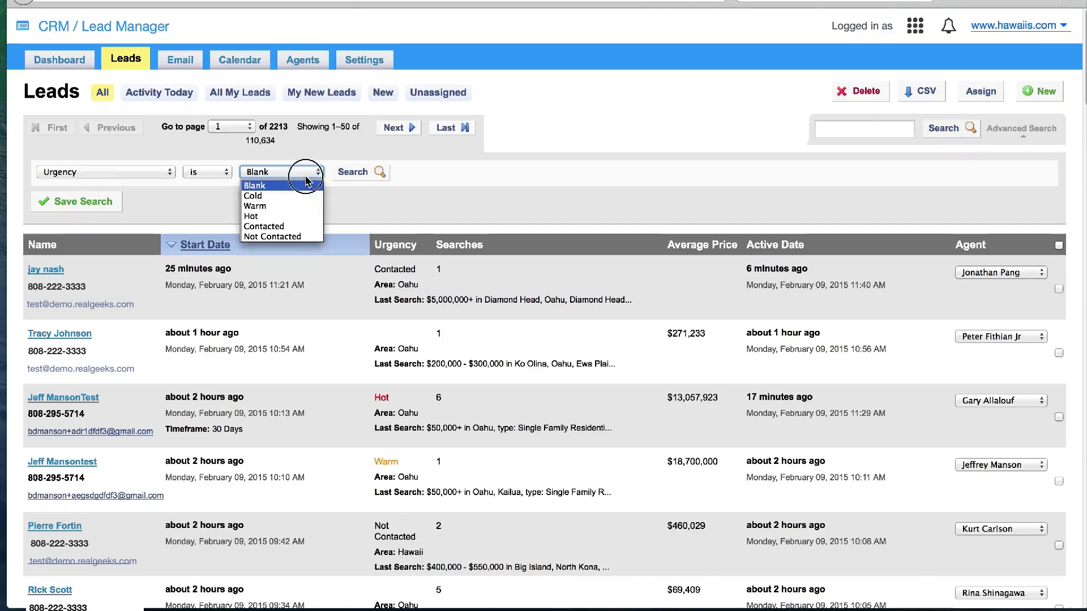
click(280, 217)
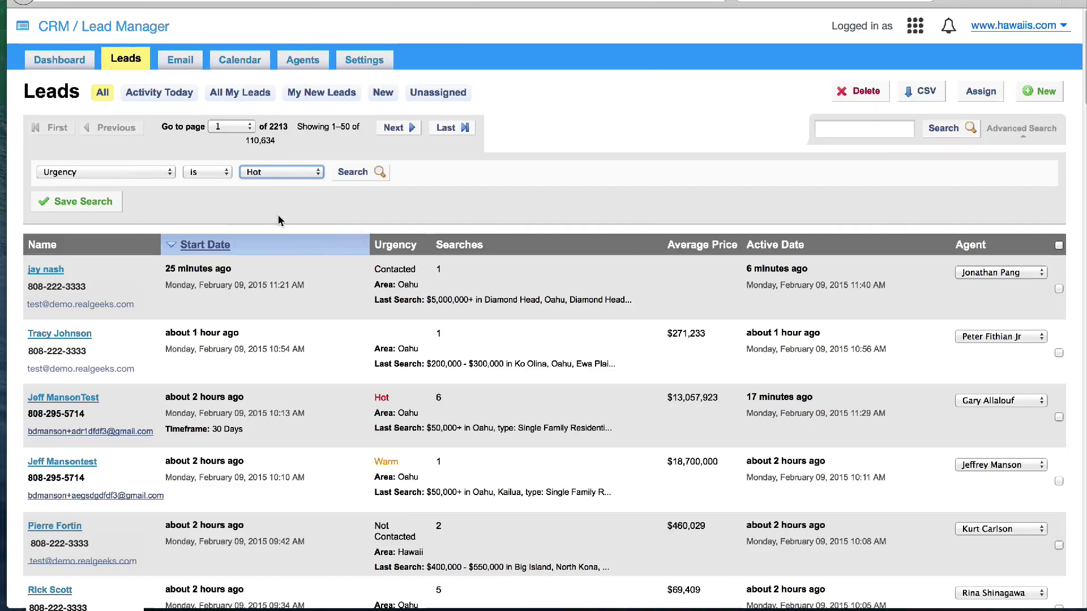
click(349, 175)
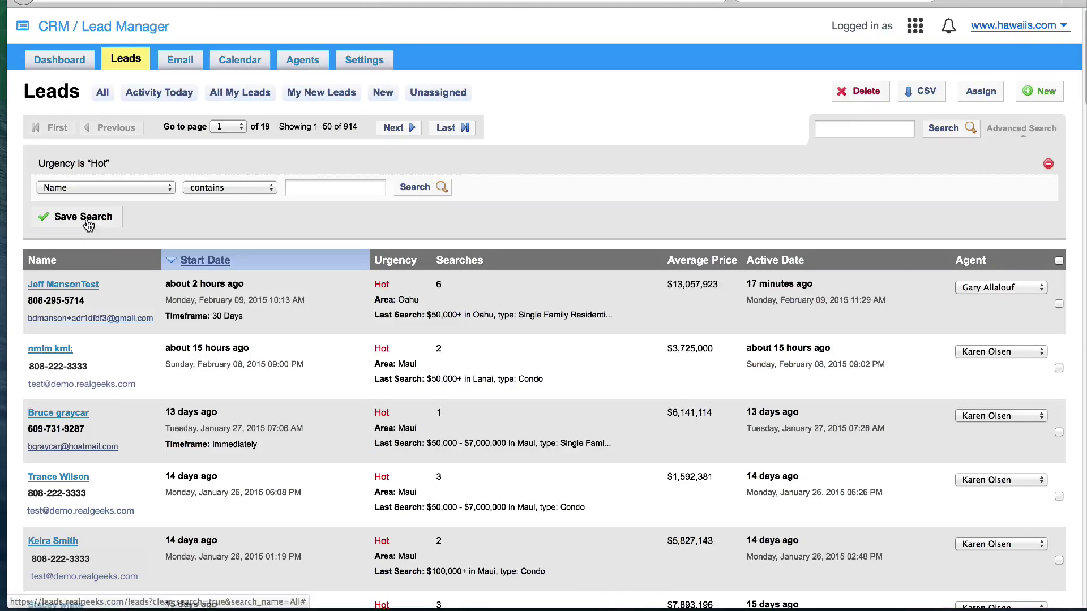
click(79, 216)
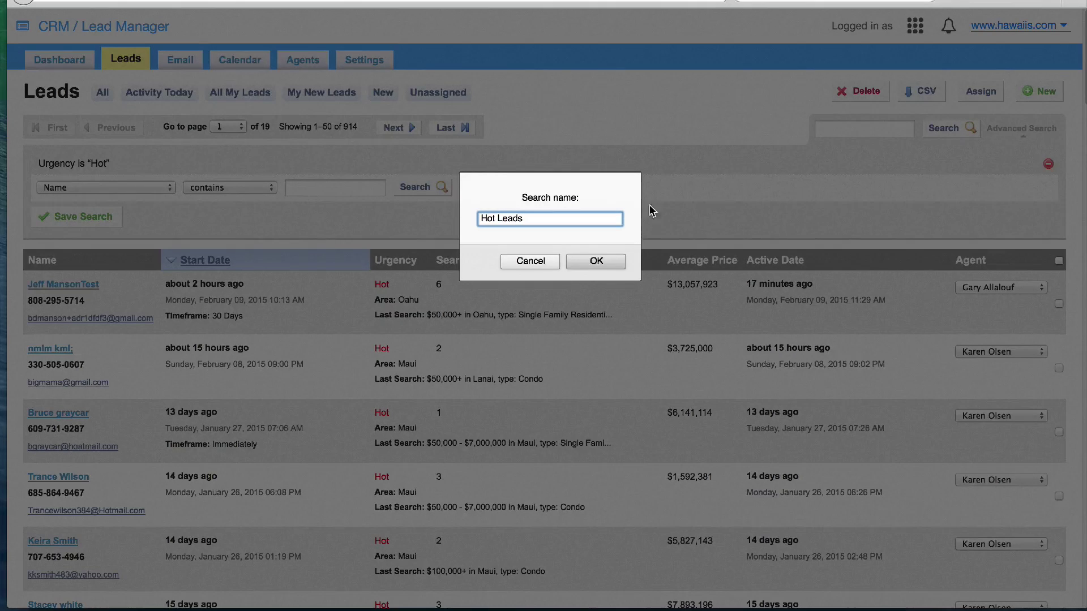
Save the search as 'Hot Leads', then delete the Hot Leads saved search
text(Hot Leads)
click(596, 261)
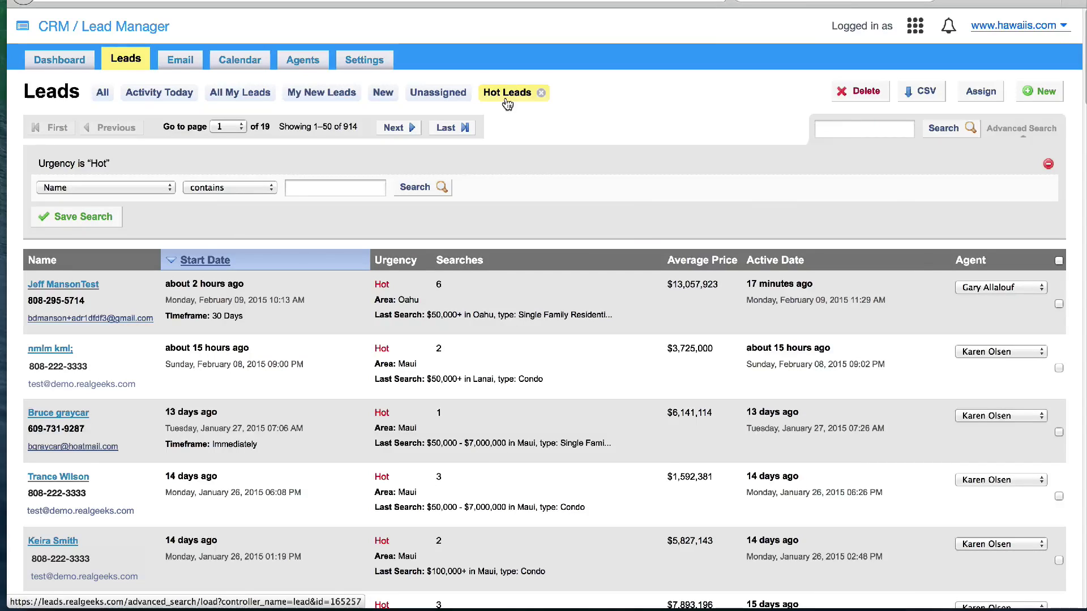
click(542, 94)
click(614, 260)
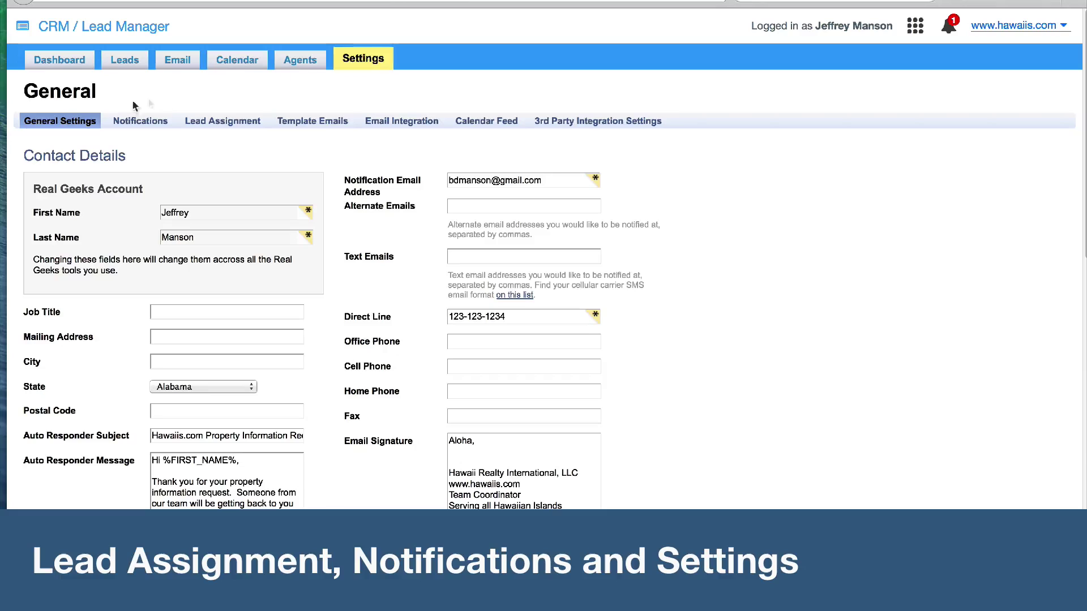
Scroll down General Settings past Contact Details to the Round Robins and Notifications sections
scroll(193, 164, down, 2)
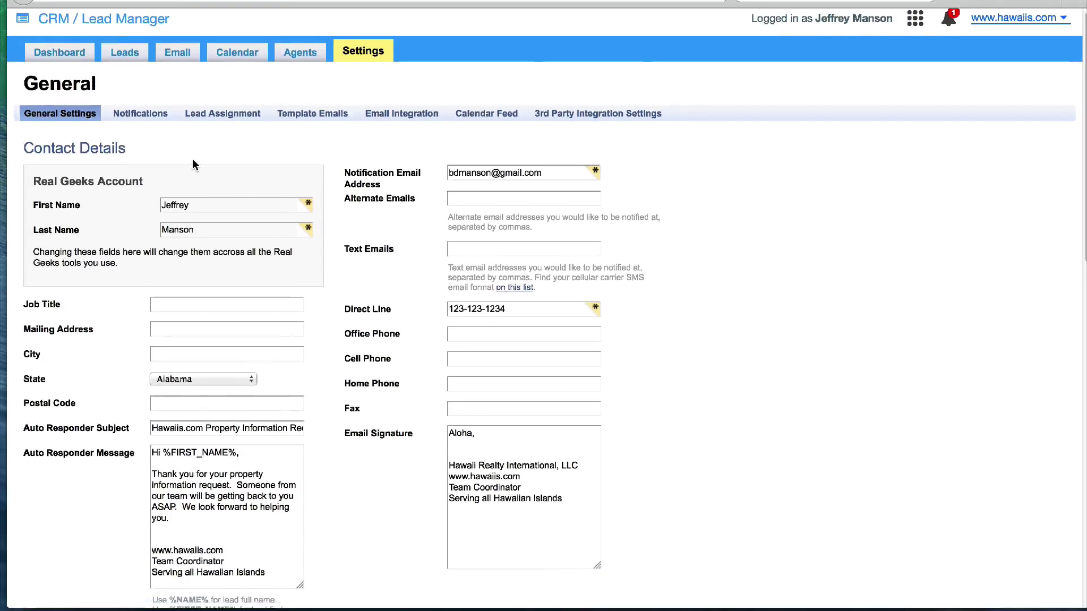
scroll(193, 165, down, 2)
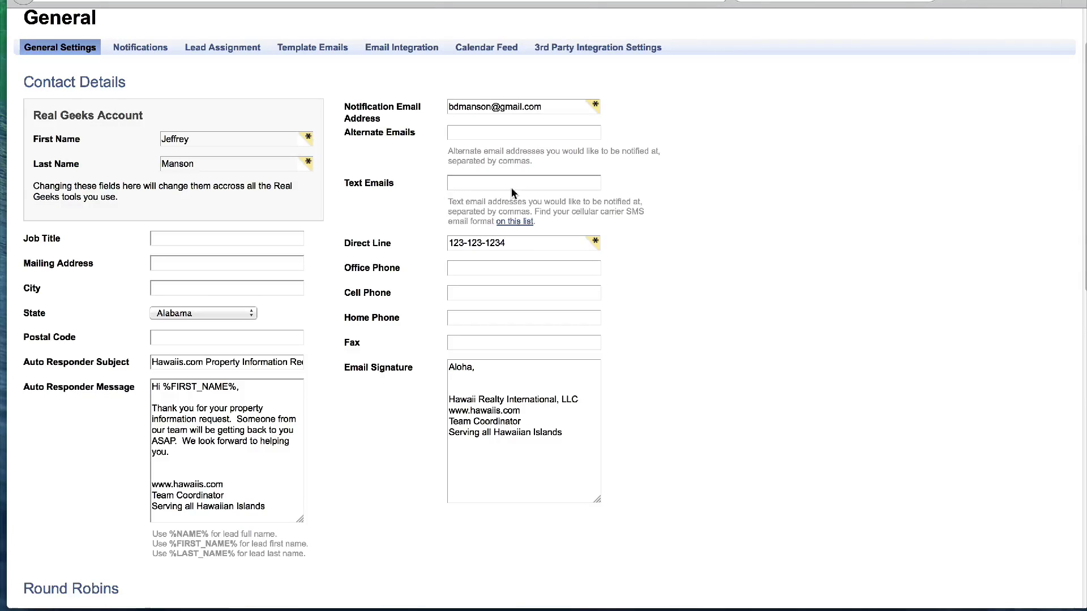
scroll(419, 223, down, 5)
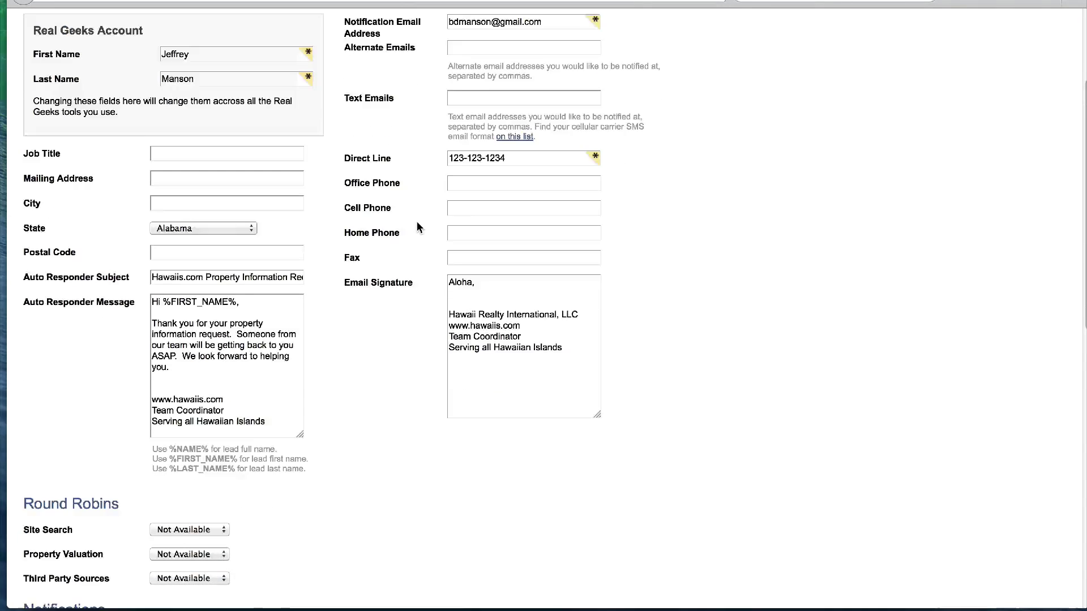
scroll(417, 178, down, 2)
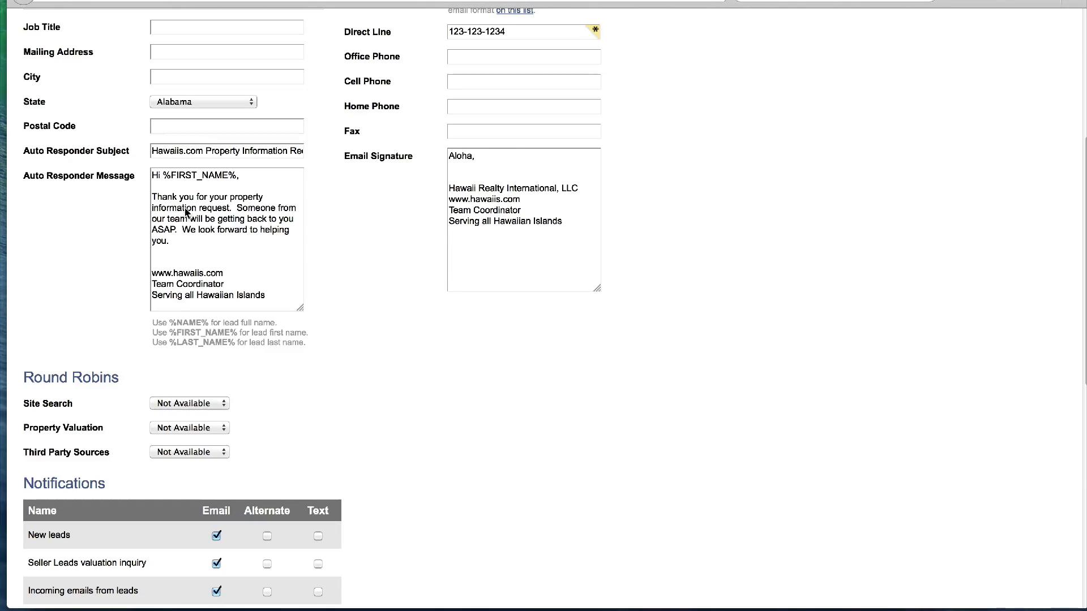
scroll(204, 224, down, 1)
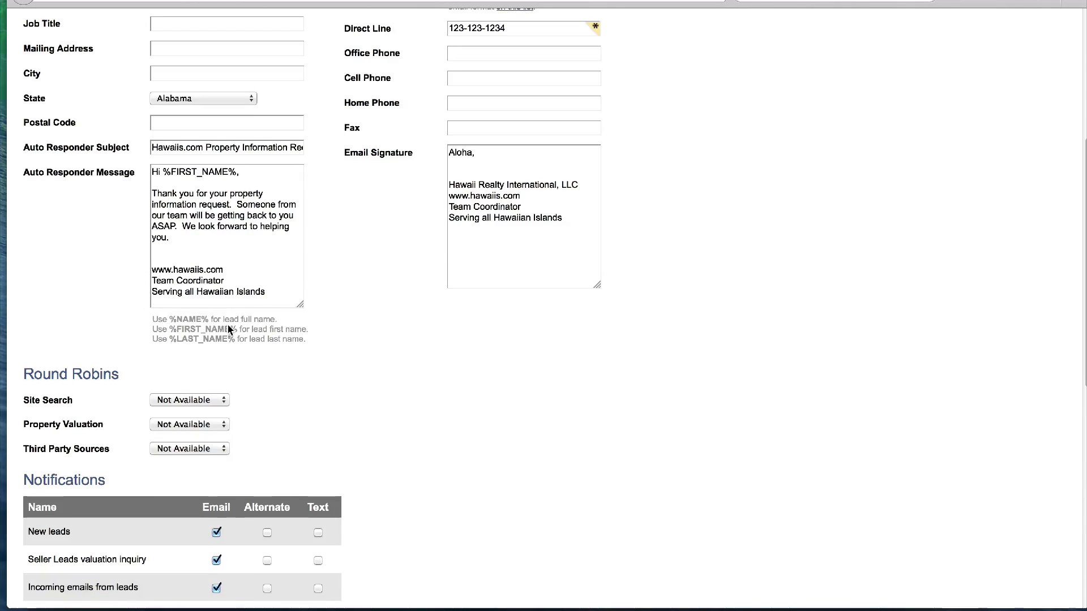
scroll(229, 326, down, 5)
scroll(265, 305, down, 2)
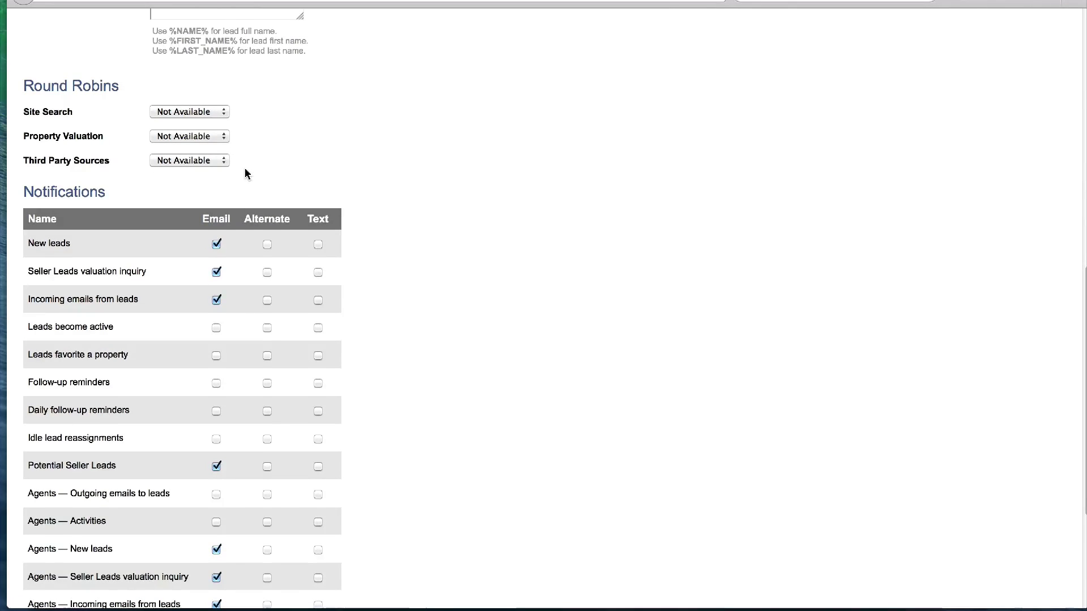
scroll(246, 174, down, 4)
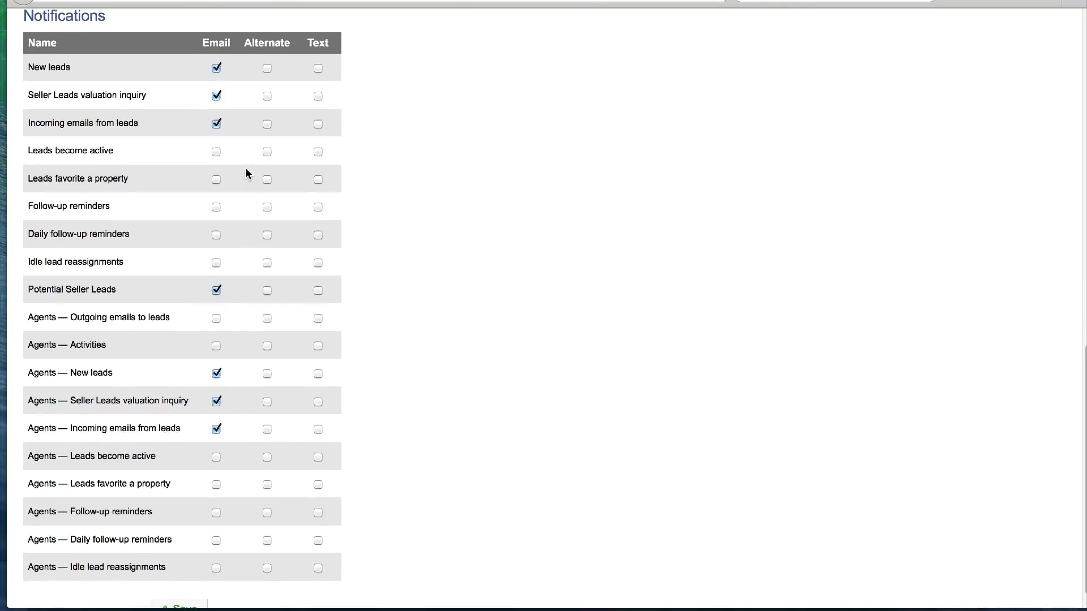
Scroll back up from the Notifications table to the Contact Details
scroll(244, 169, up, 1)
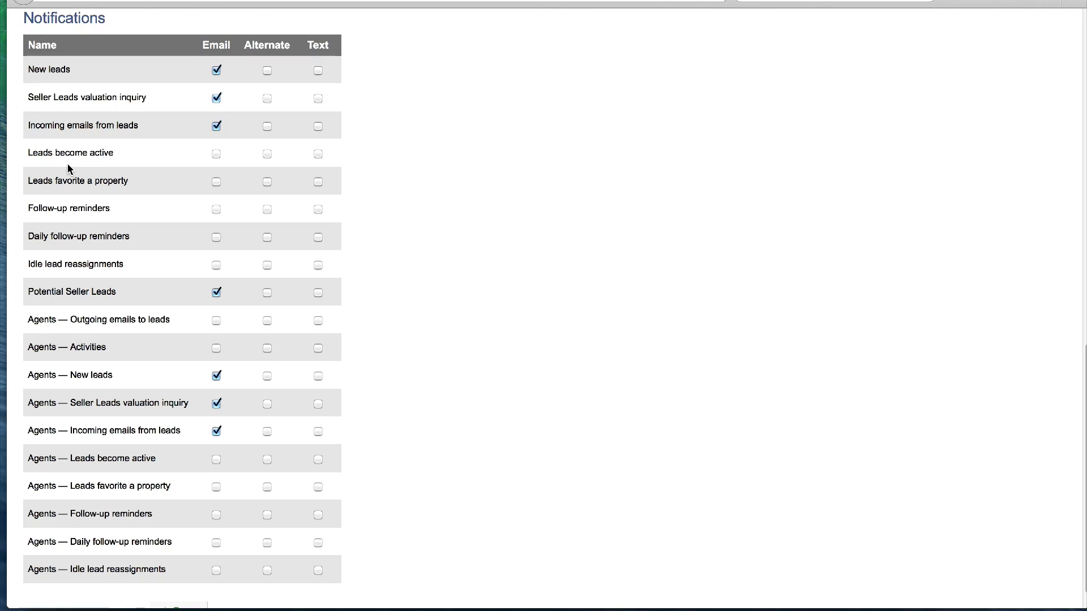
scroll(444, 250, up, 15)
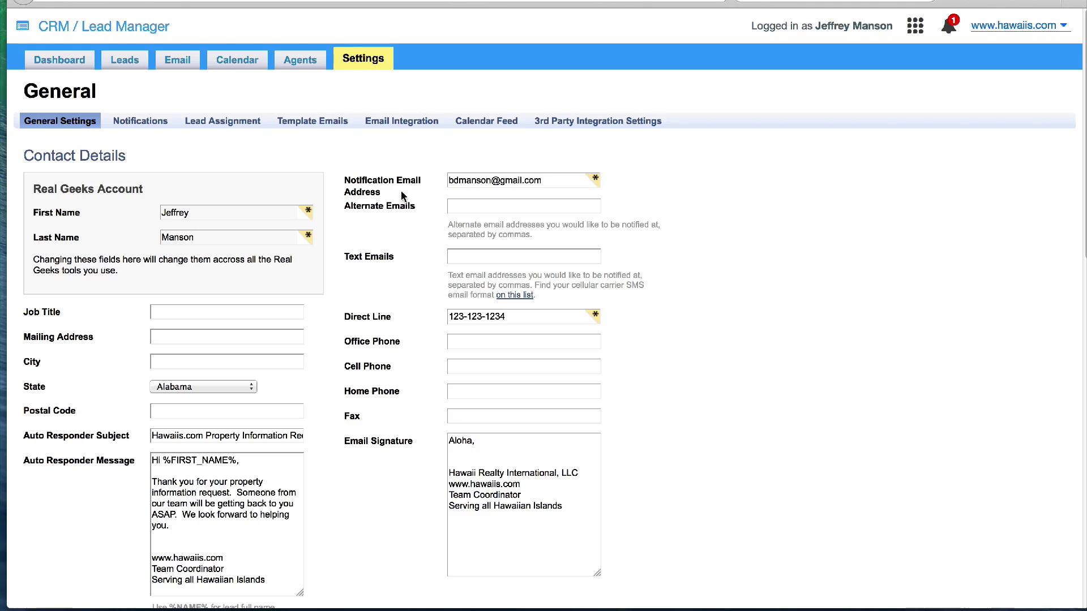
Open Lead Assignment and review the property search round robin agent table
click(209, 130)
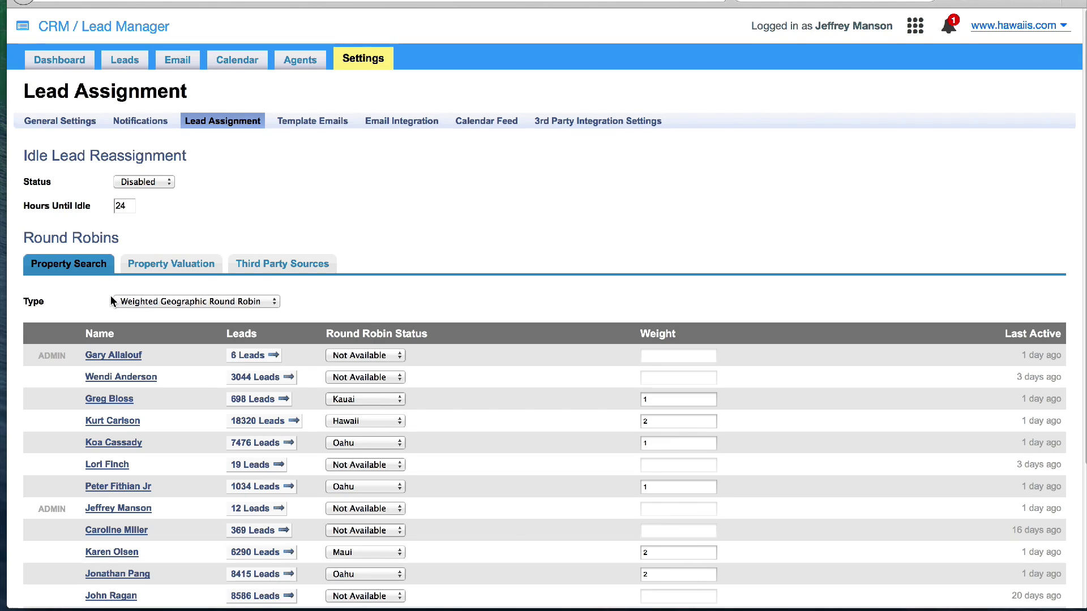
scroll(110, 295, down, 2)
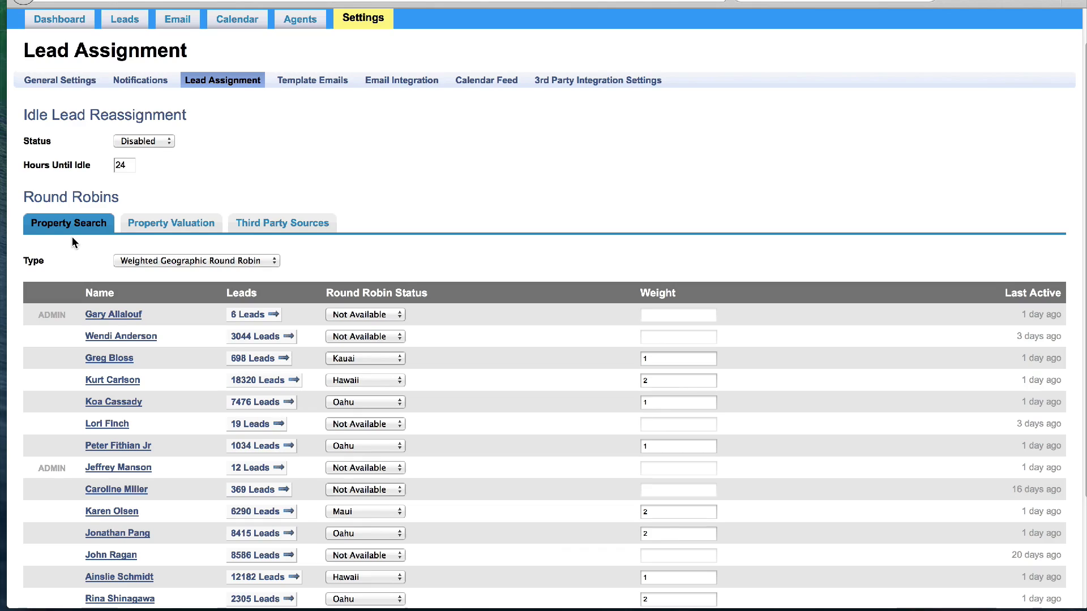
scroll(98, 368, down, 5)
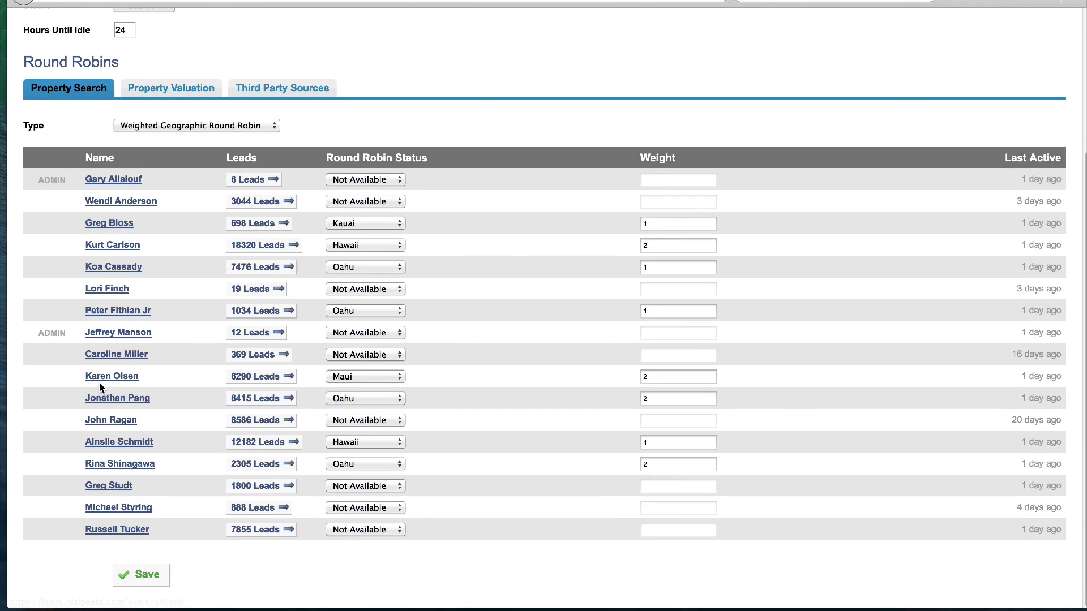
scroll(99, 382, up, 4)
Compare the Property Valuation and Third Party Sources round robins
click(192, 205)
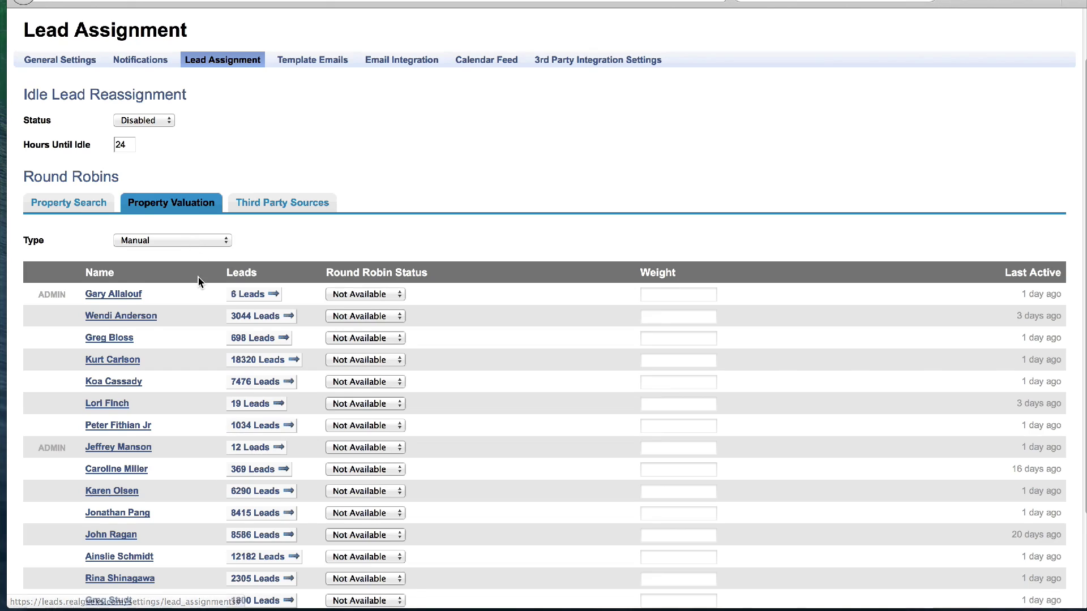
scroll(198, 281, down, 5)
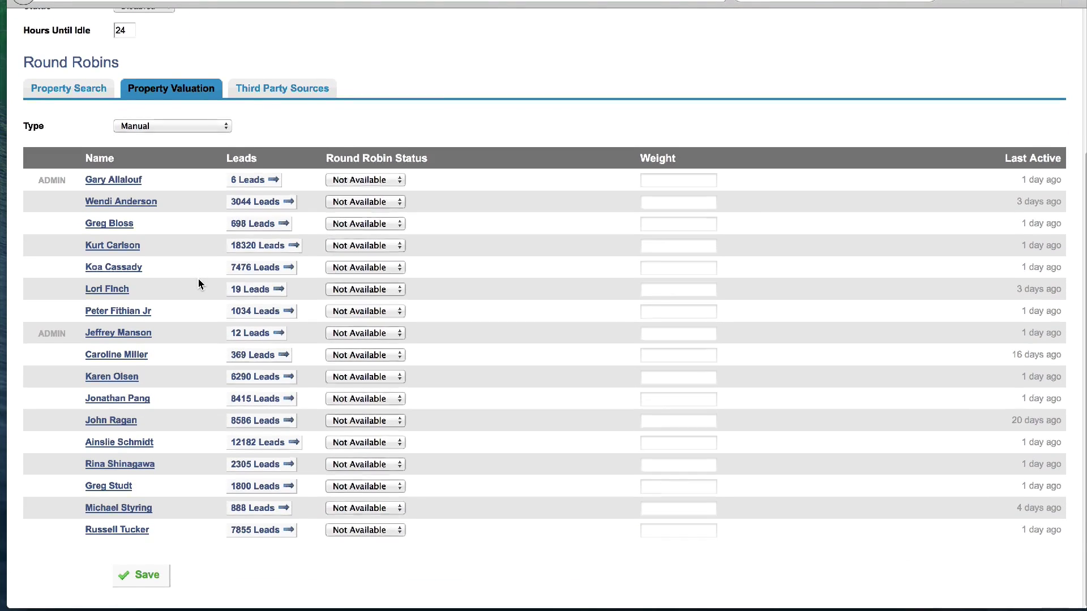
scroll(199, 283, up, 8)
click(271, 264)
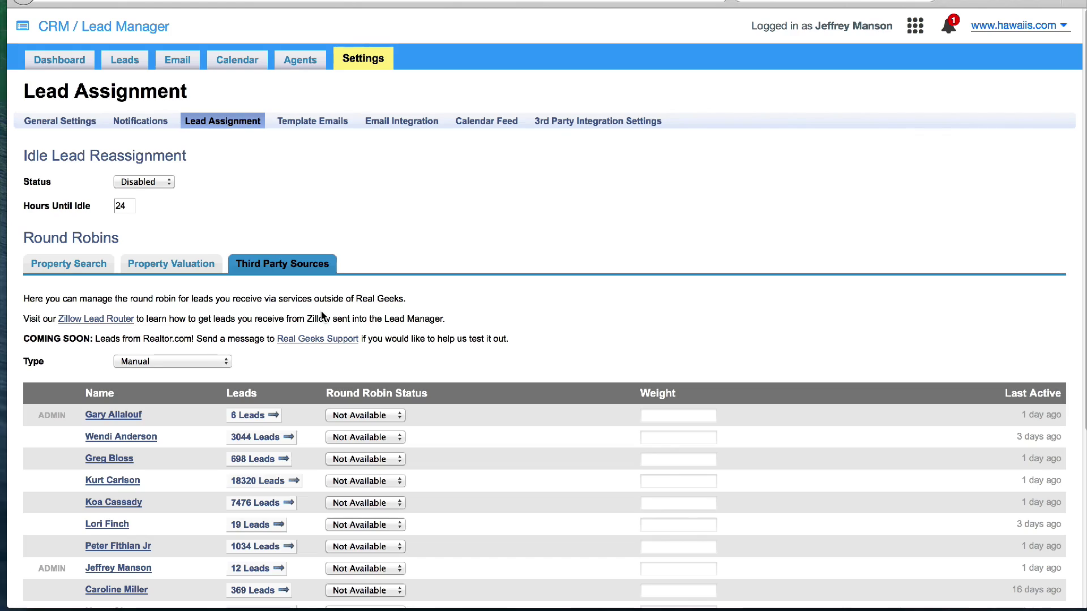
scroll(323, 315, down, 5)
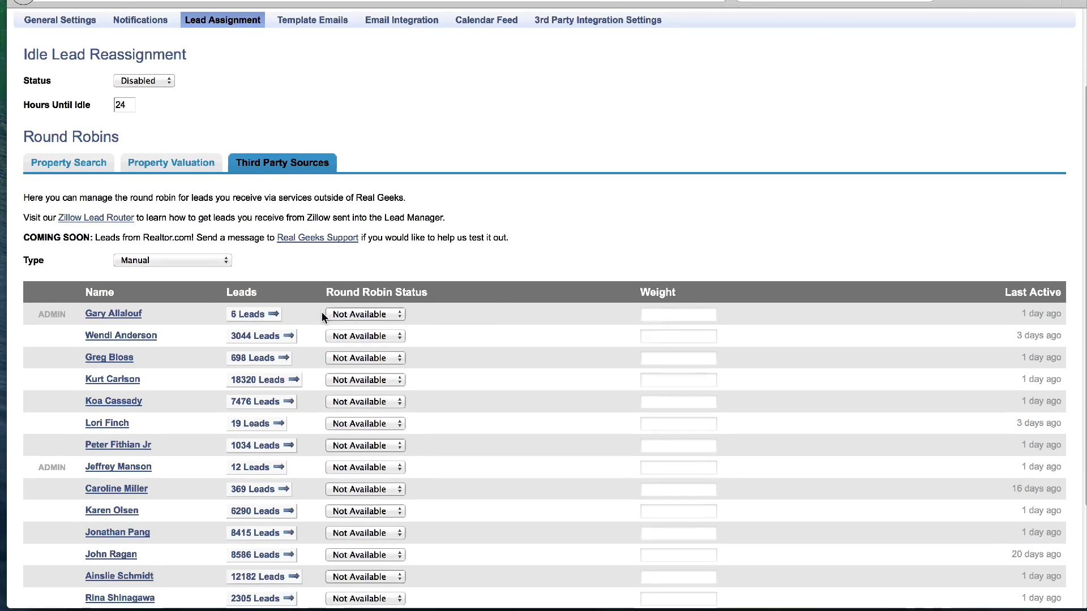
scroll(321, 313, up, 5)
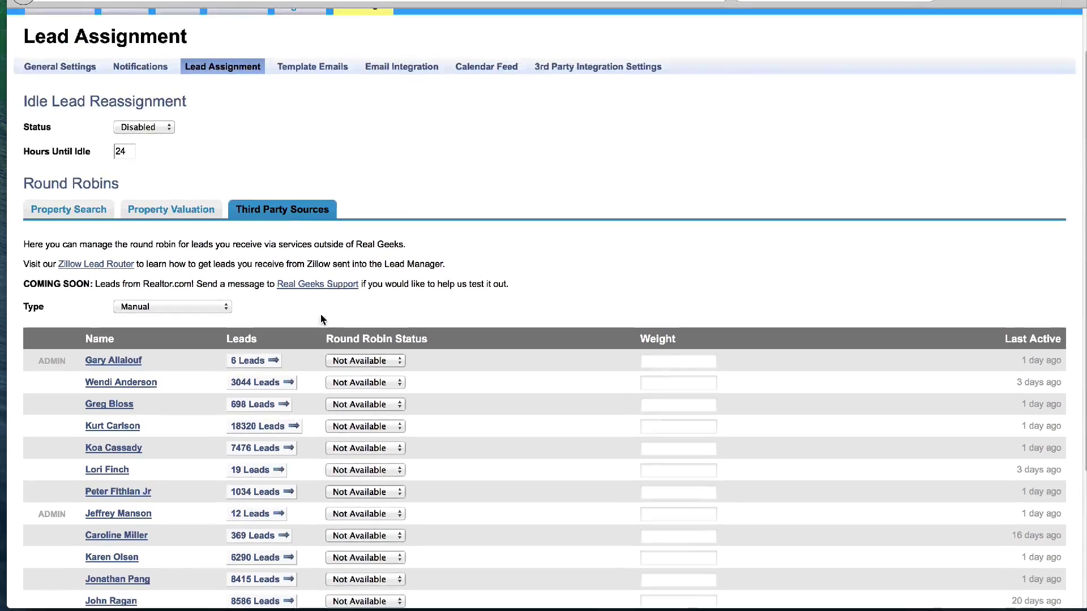
click(318, 124)
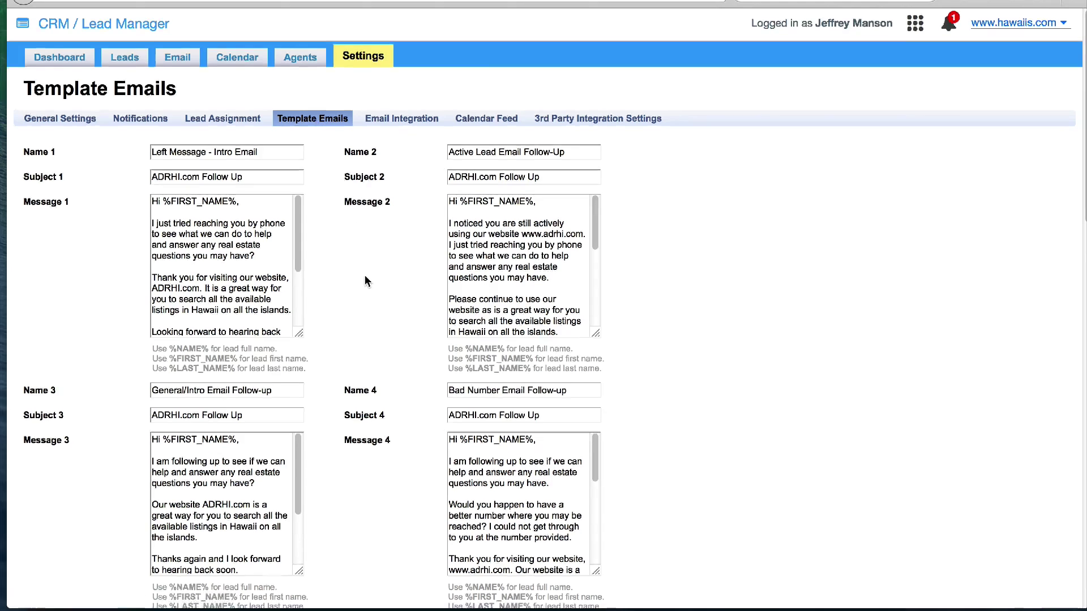
Skim the template emails, then view Email Integration, Calendar Feed and 3rd Party Integration settings
scroll(364, 275, down, 4)
scroll(365, 277, down, 4)
scroll(364, 278, up, 9)
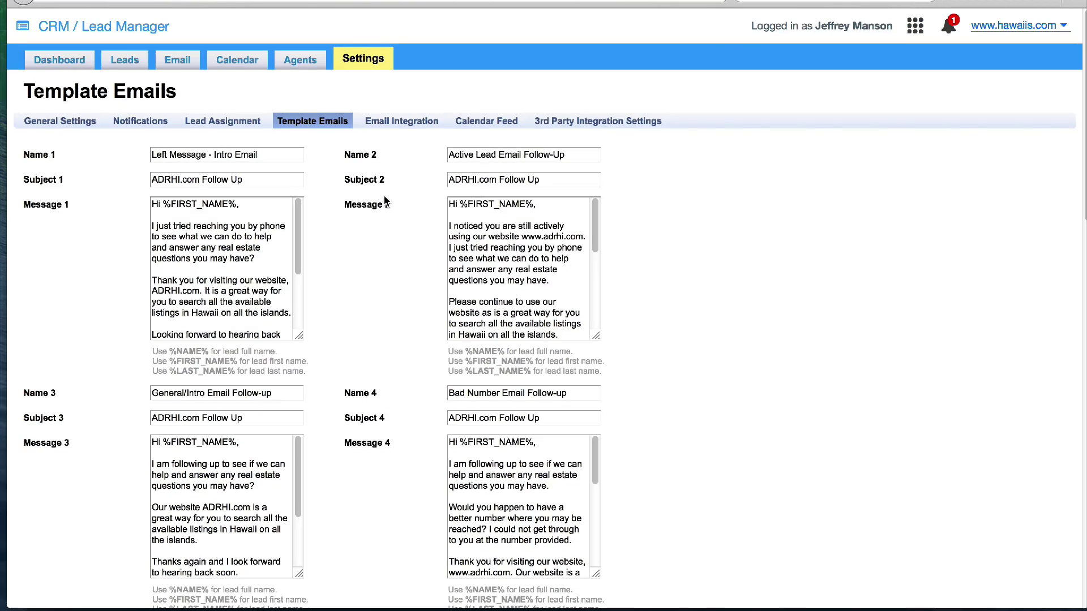
click(407, 126)
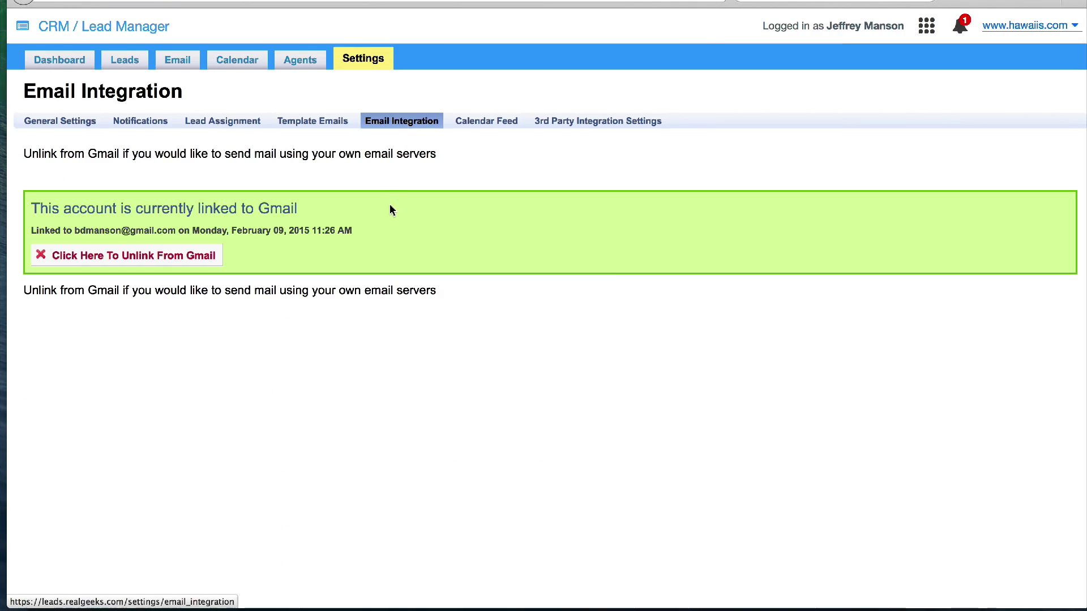
click(480, 130)
click(576, 126)
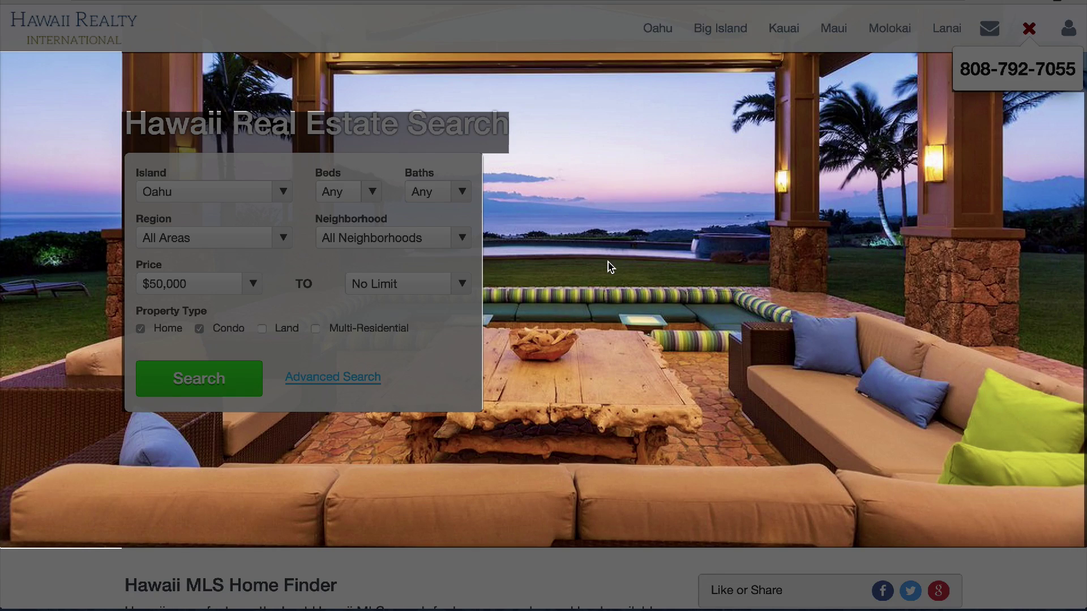
Scroll the hawaiis.com home page down through the listings to the footer
scroll(611, 267, down, 2)
scroll(609, 265, down, 3)
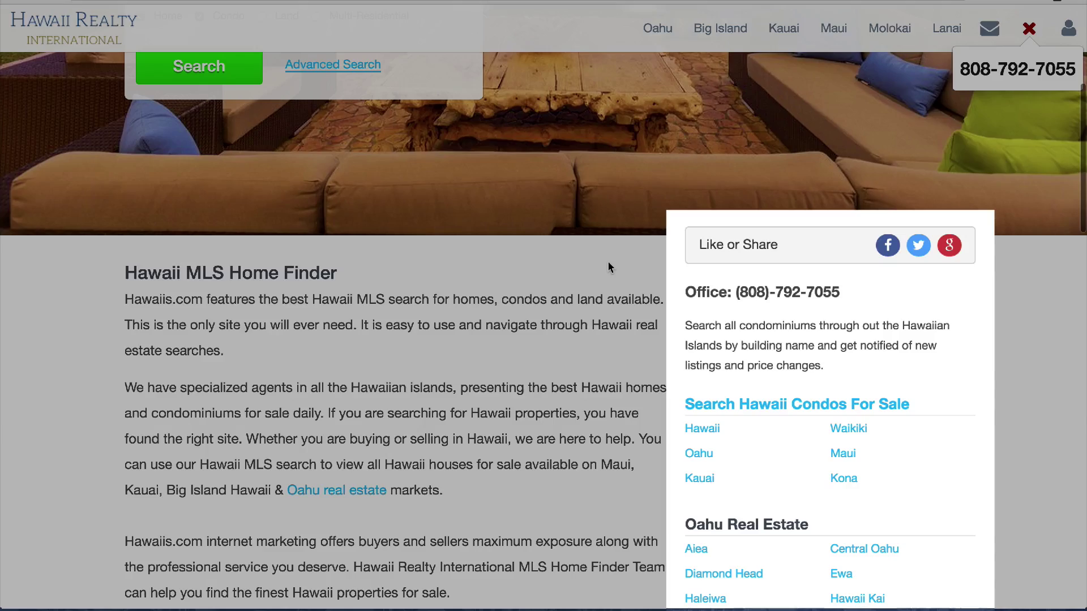
scroll(609, 267, down, 2)
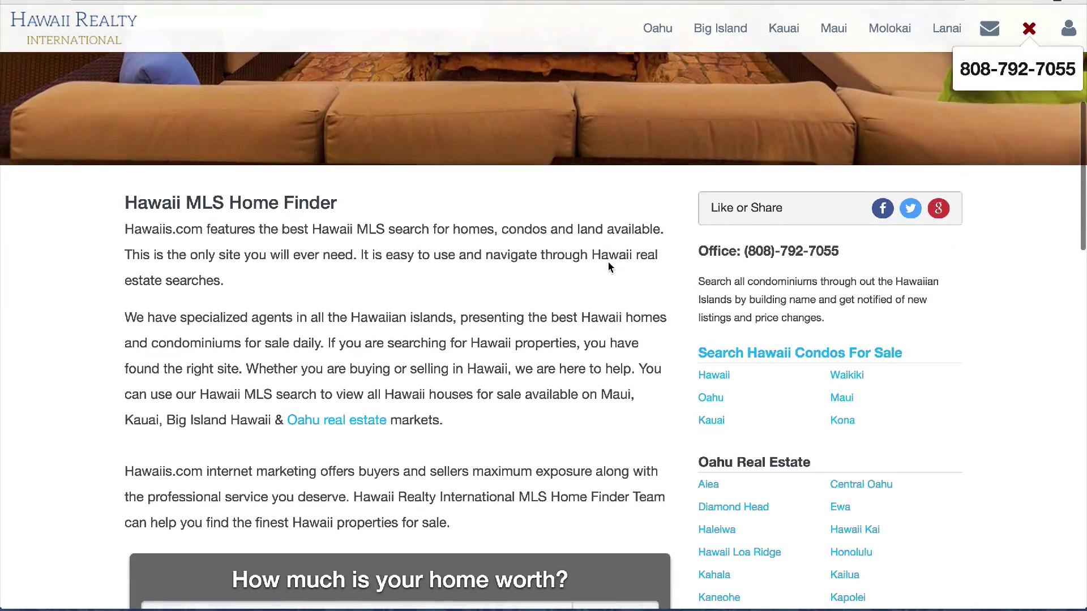
scroll(609, 267, down, 10)
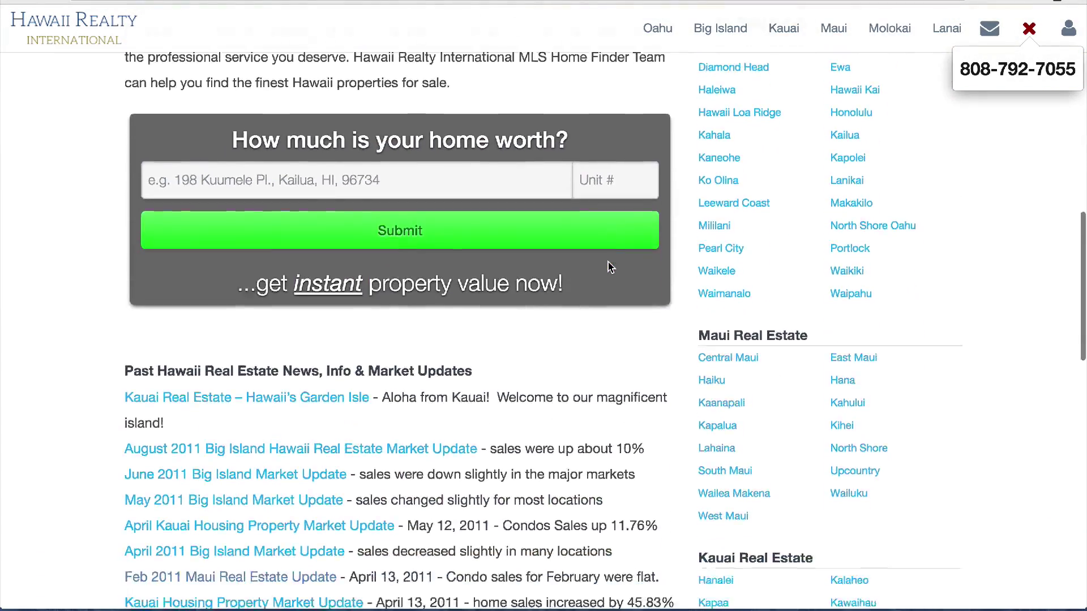
scroll(610, 267, down, 5)
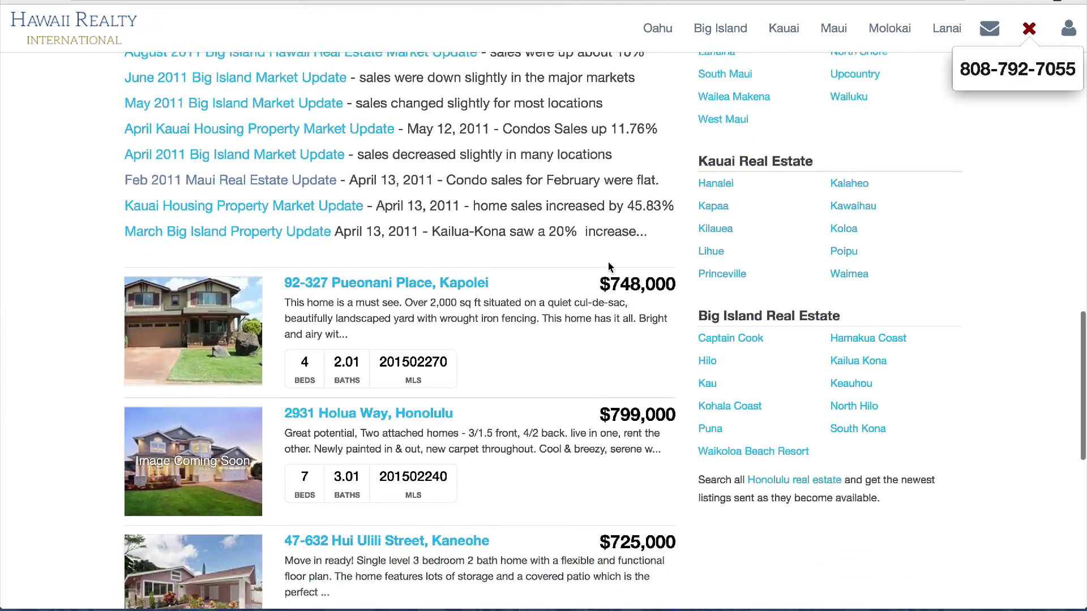
scroll(610, 267, down, 3)
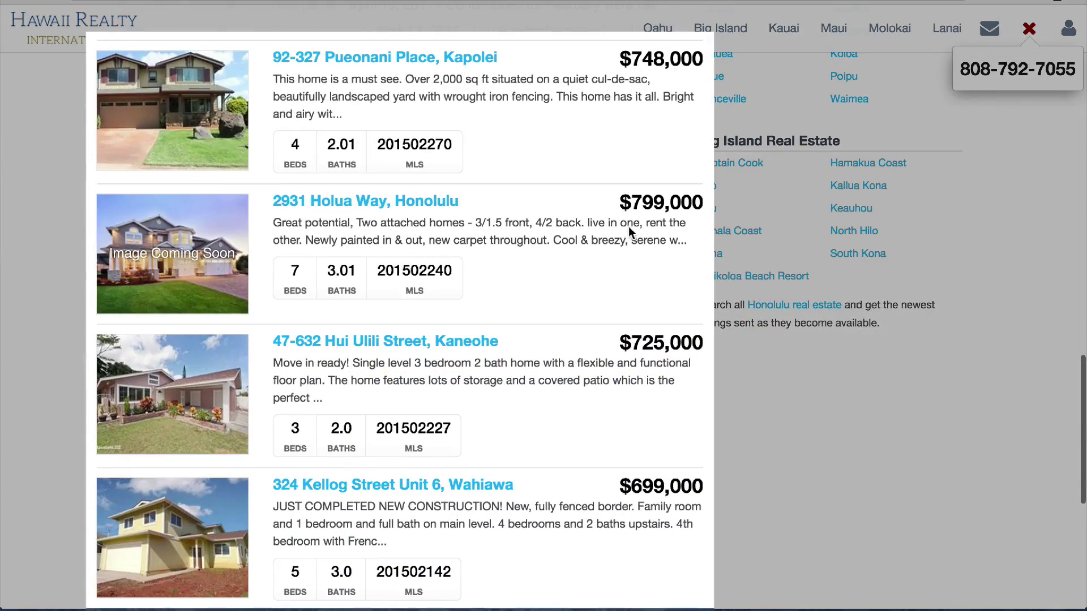
scroll(609, 264, down, 5)
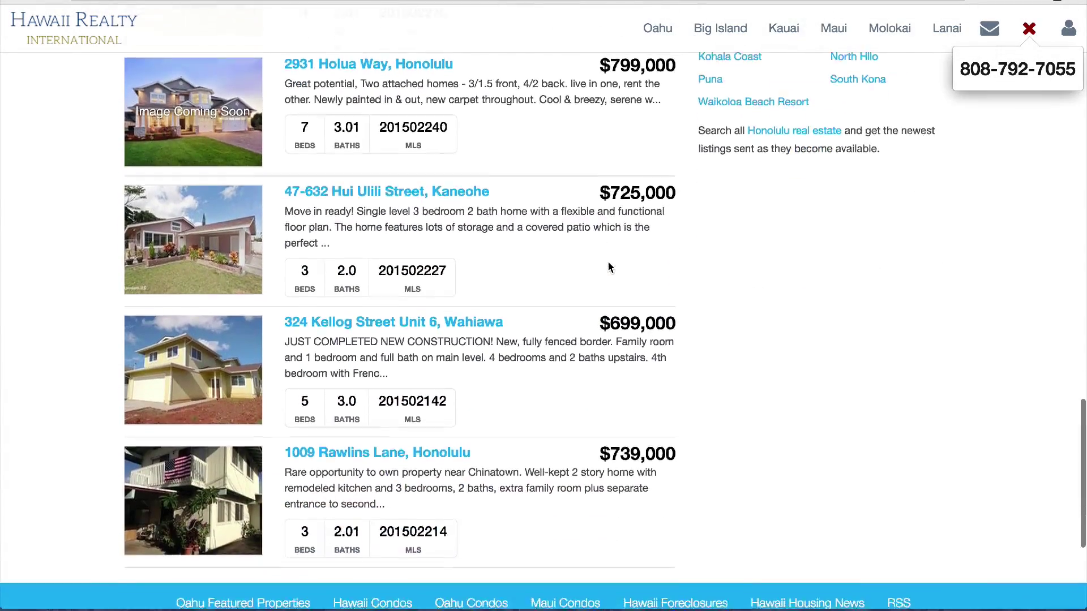
scroll(610, 267, down, 3)
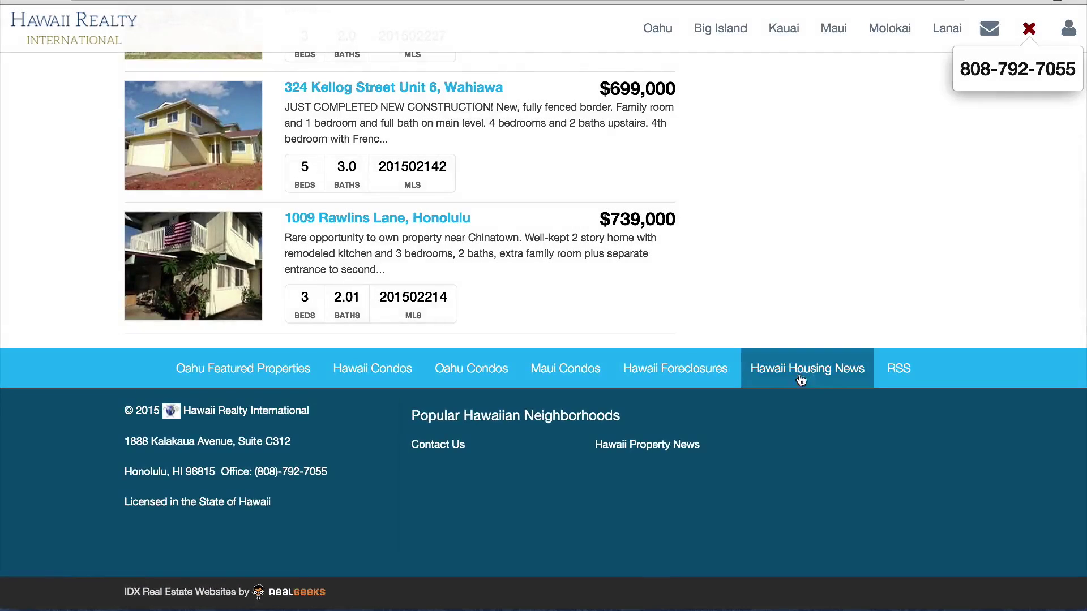
Open Hawaii Housing News and scroll through the blog posts and sidebar archives
click(807, 371)
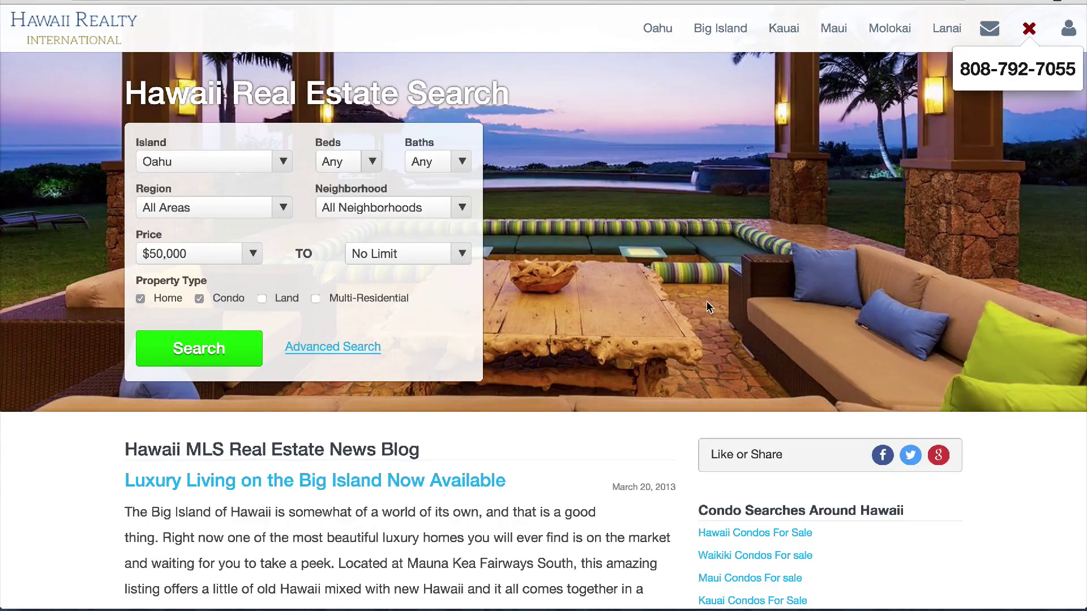
scroll(706, 301, down, 5)
scroll(707, 301, down, 2)
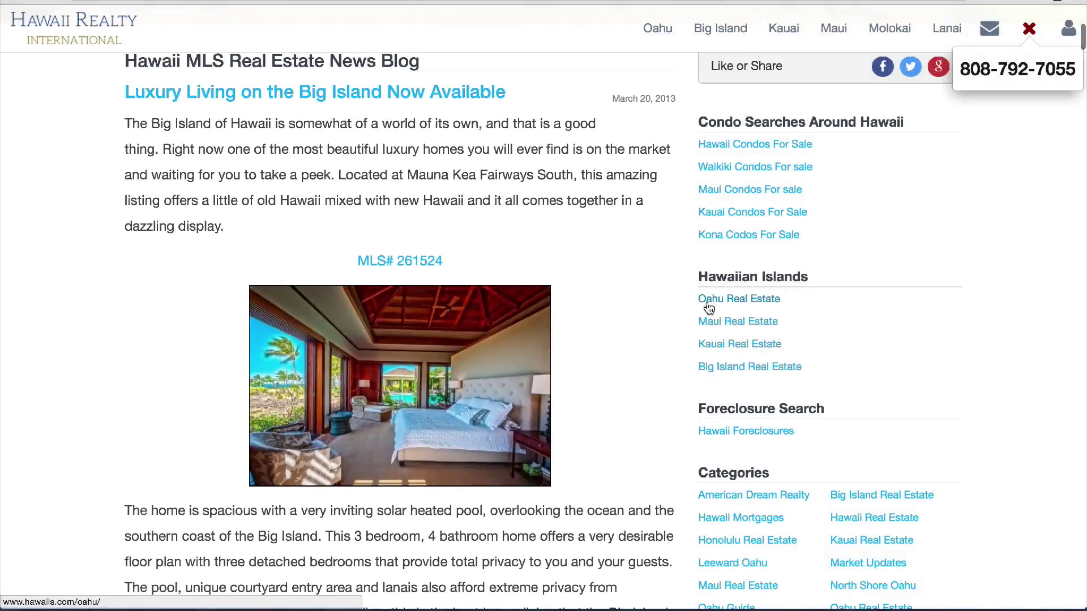
scroll(706, 301, down, 2)
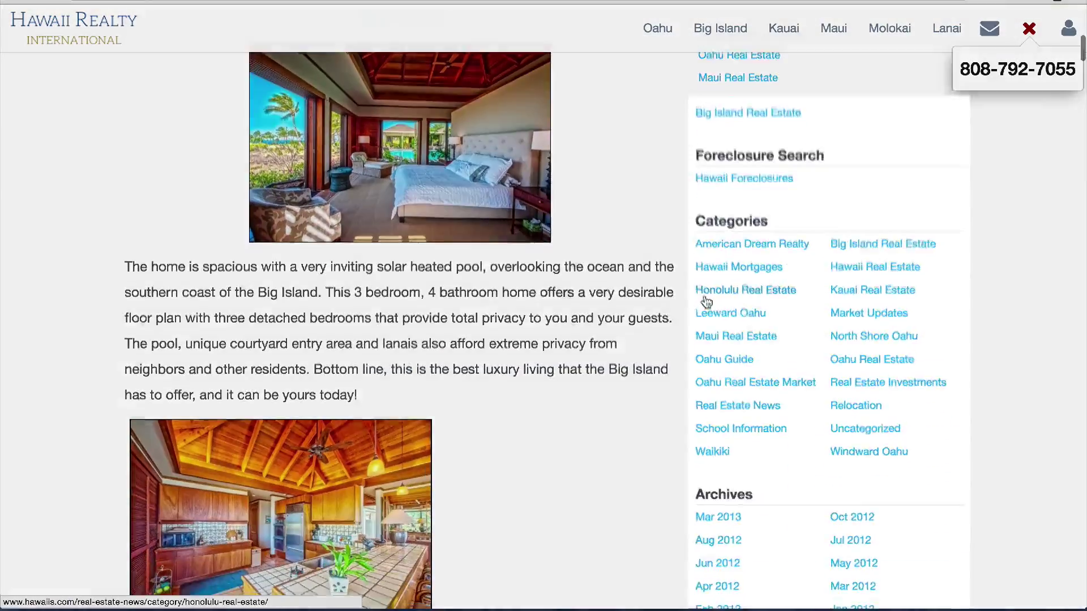
scroll(707, 301, down, 6)
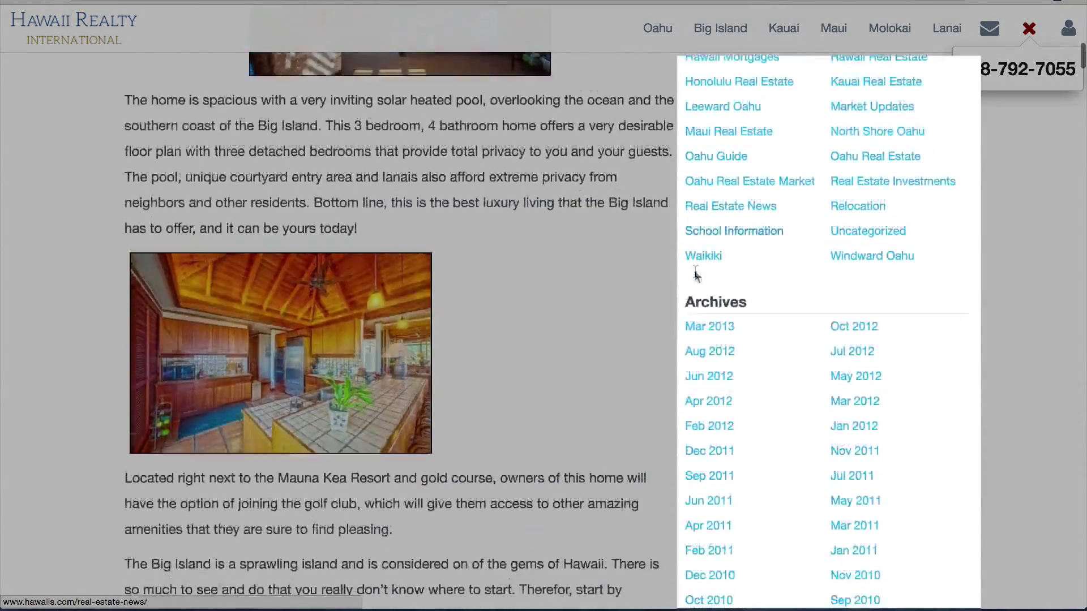
scroll(695, 271, down, 7)
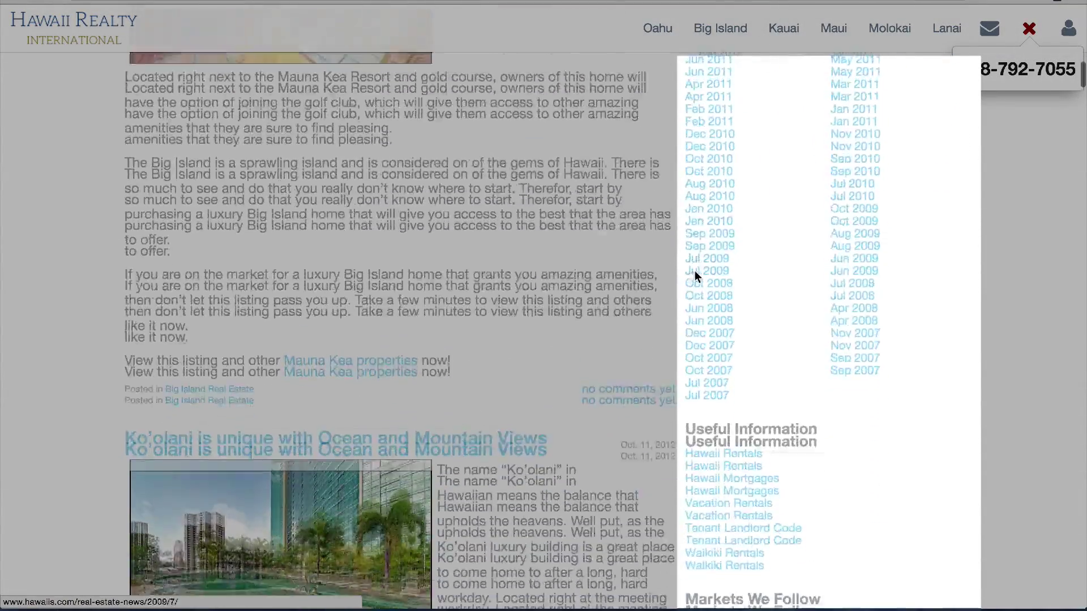